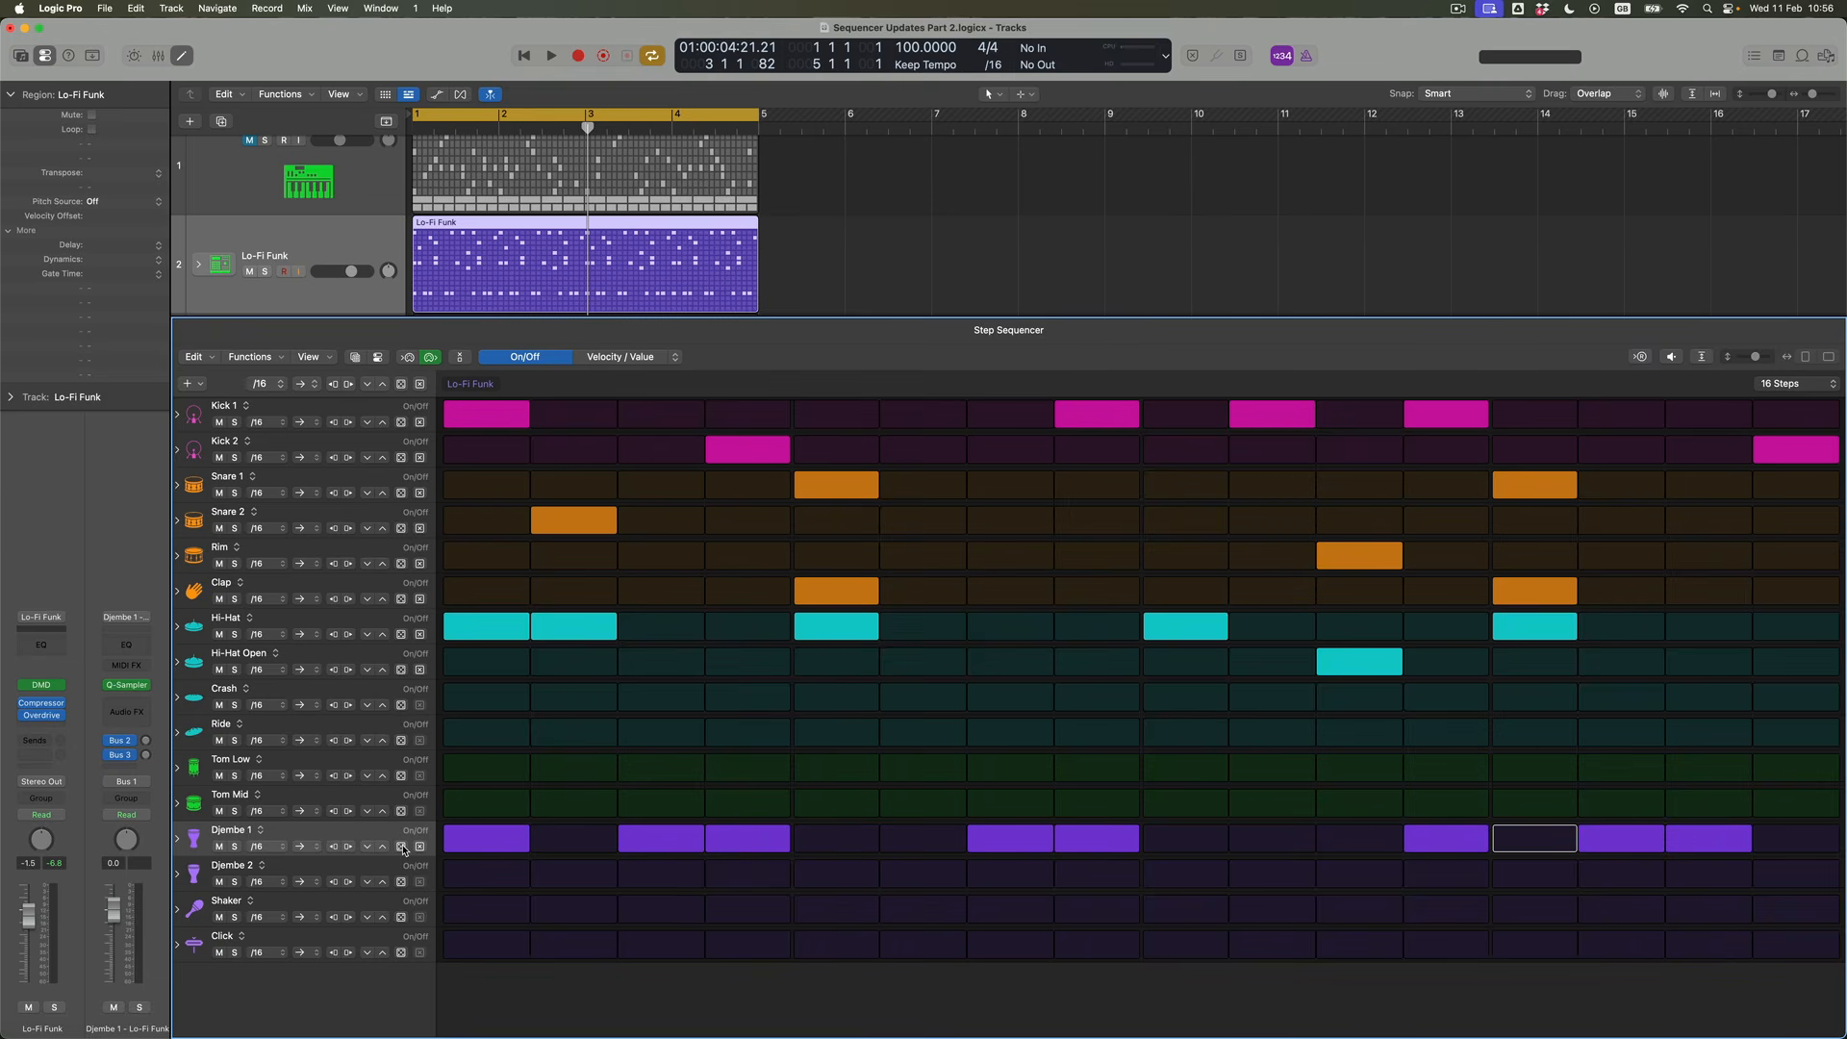
# Randomize the Djembe 1 row's steps several times and audition the resulting pattern
pyautogui.click(403, 846)
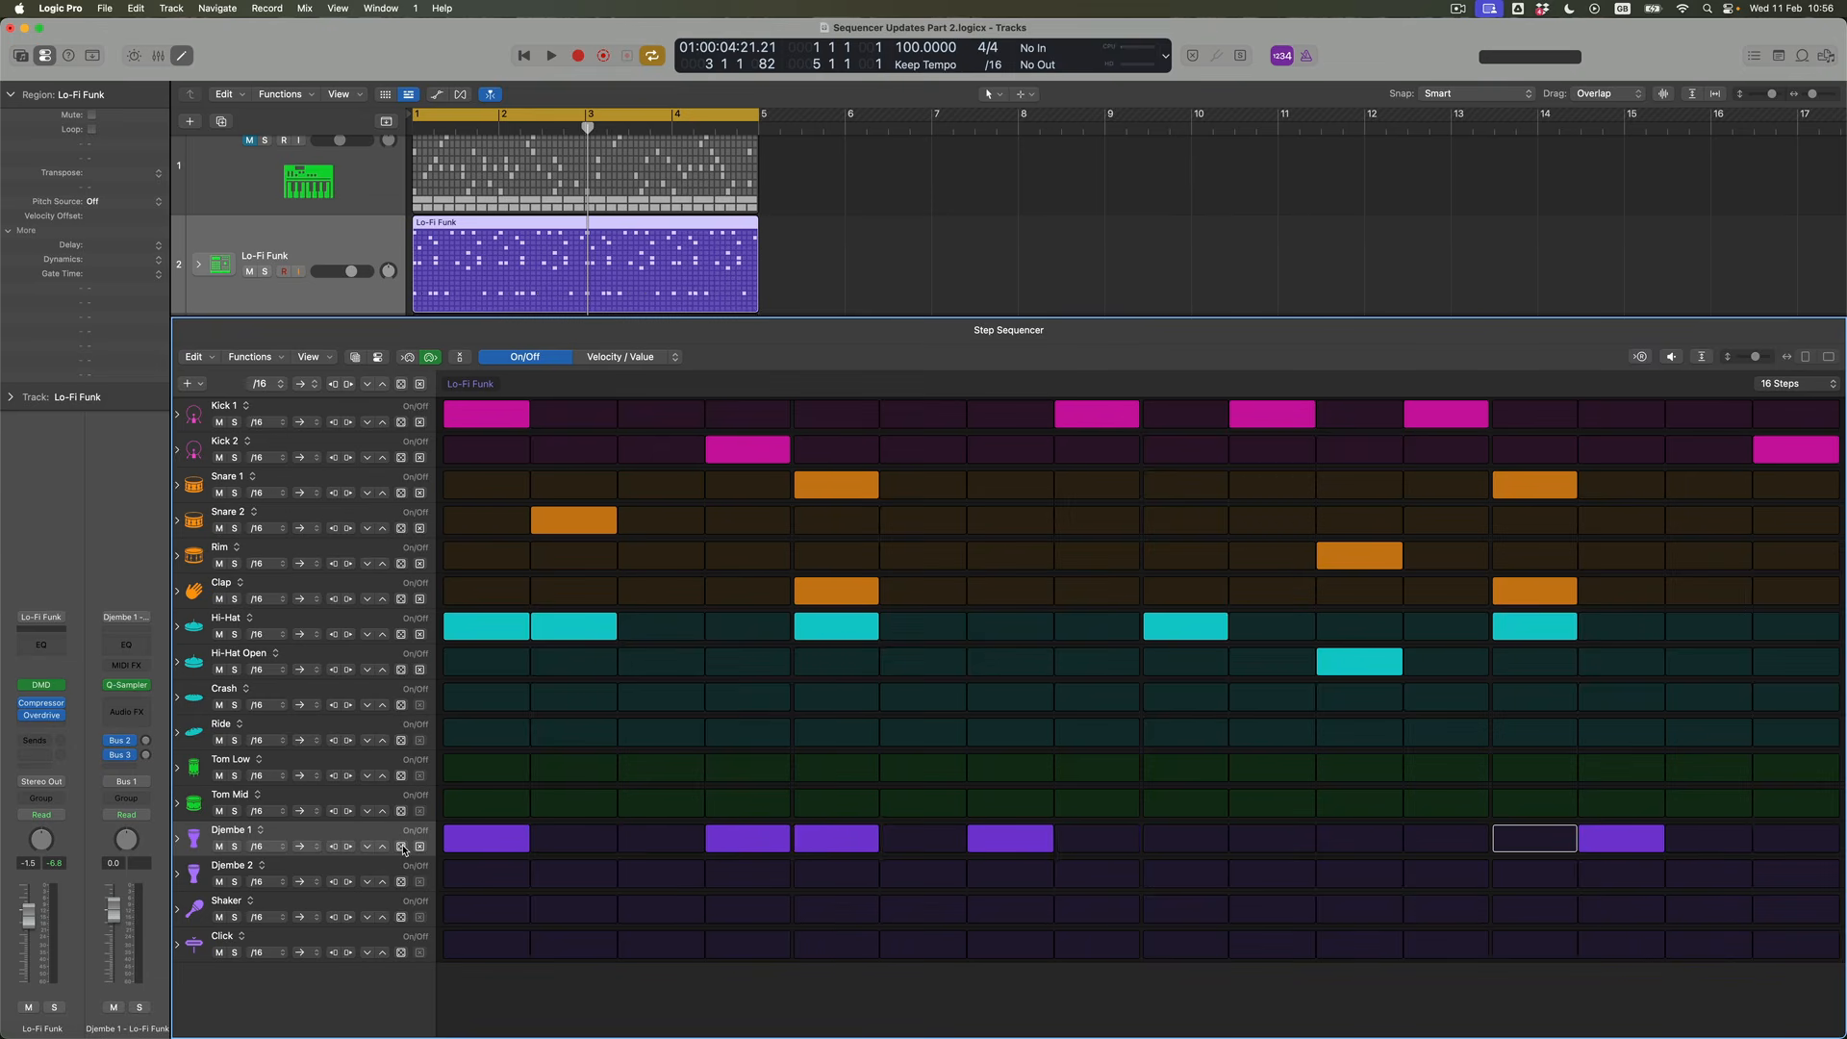
pyautogui.click(404, 847)
pyautogui.click(403, 847)
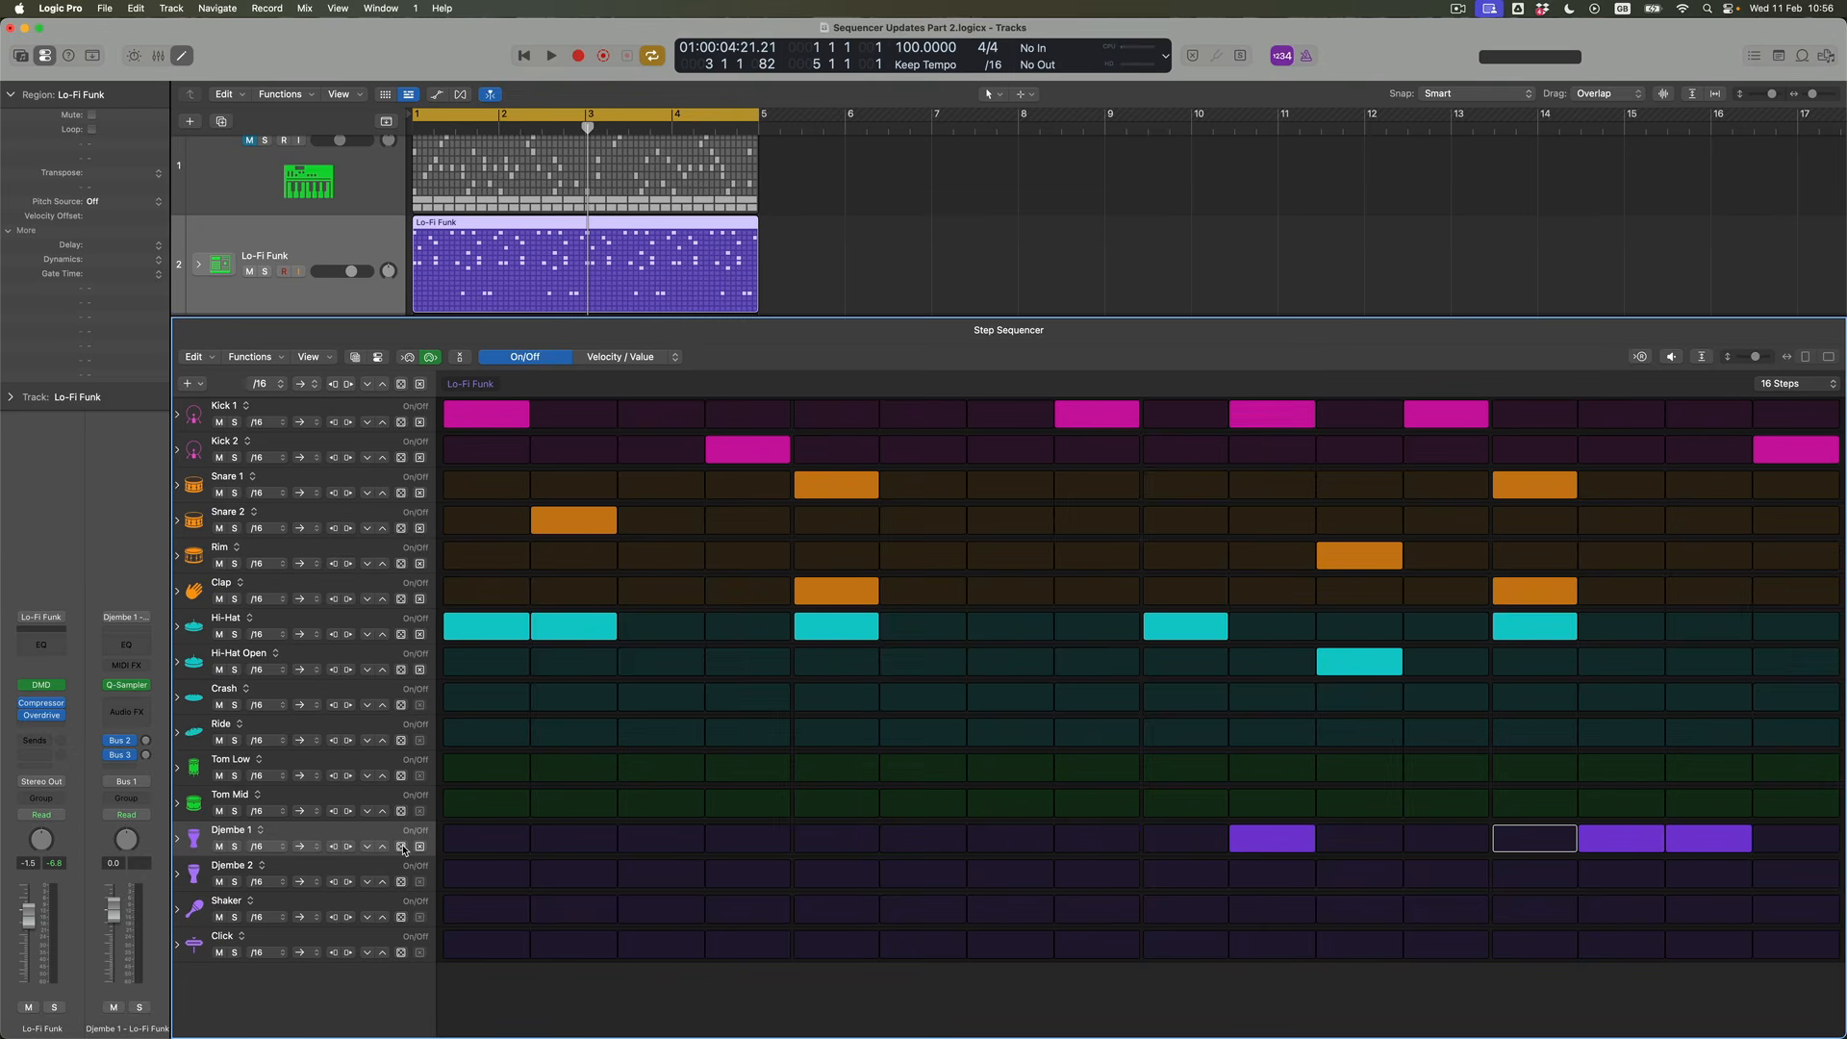
pyautogui.click(403, 846)
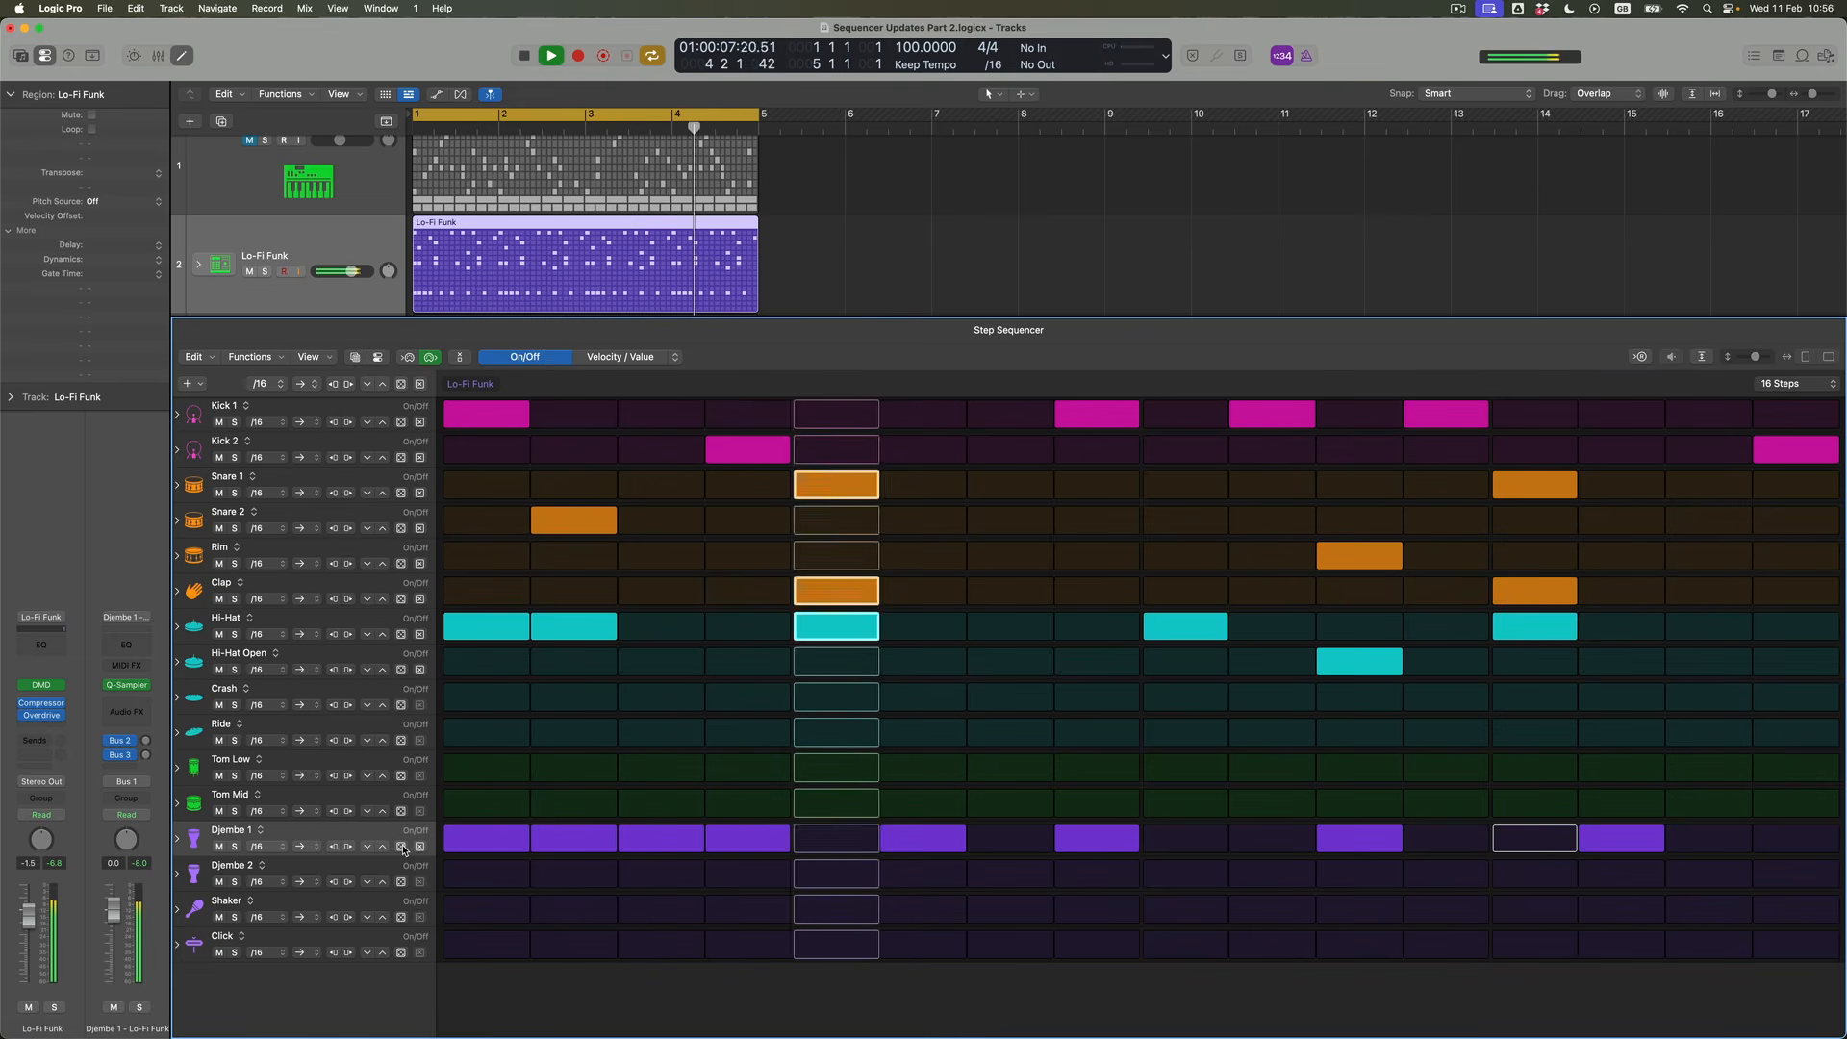
pyautogui.press('space')
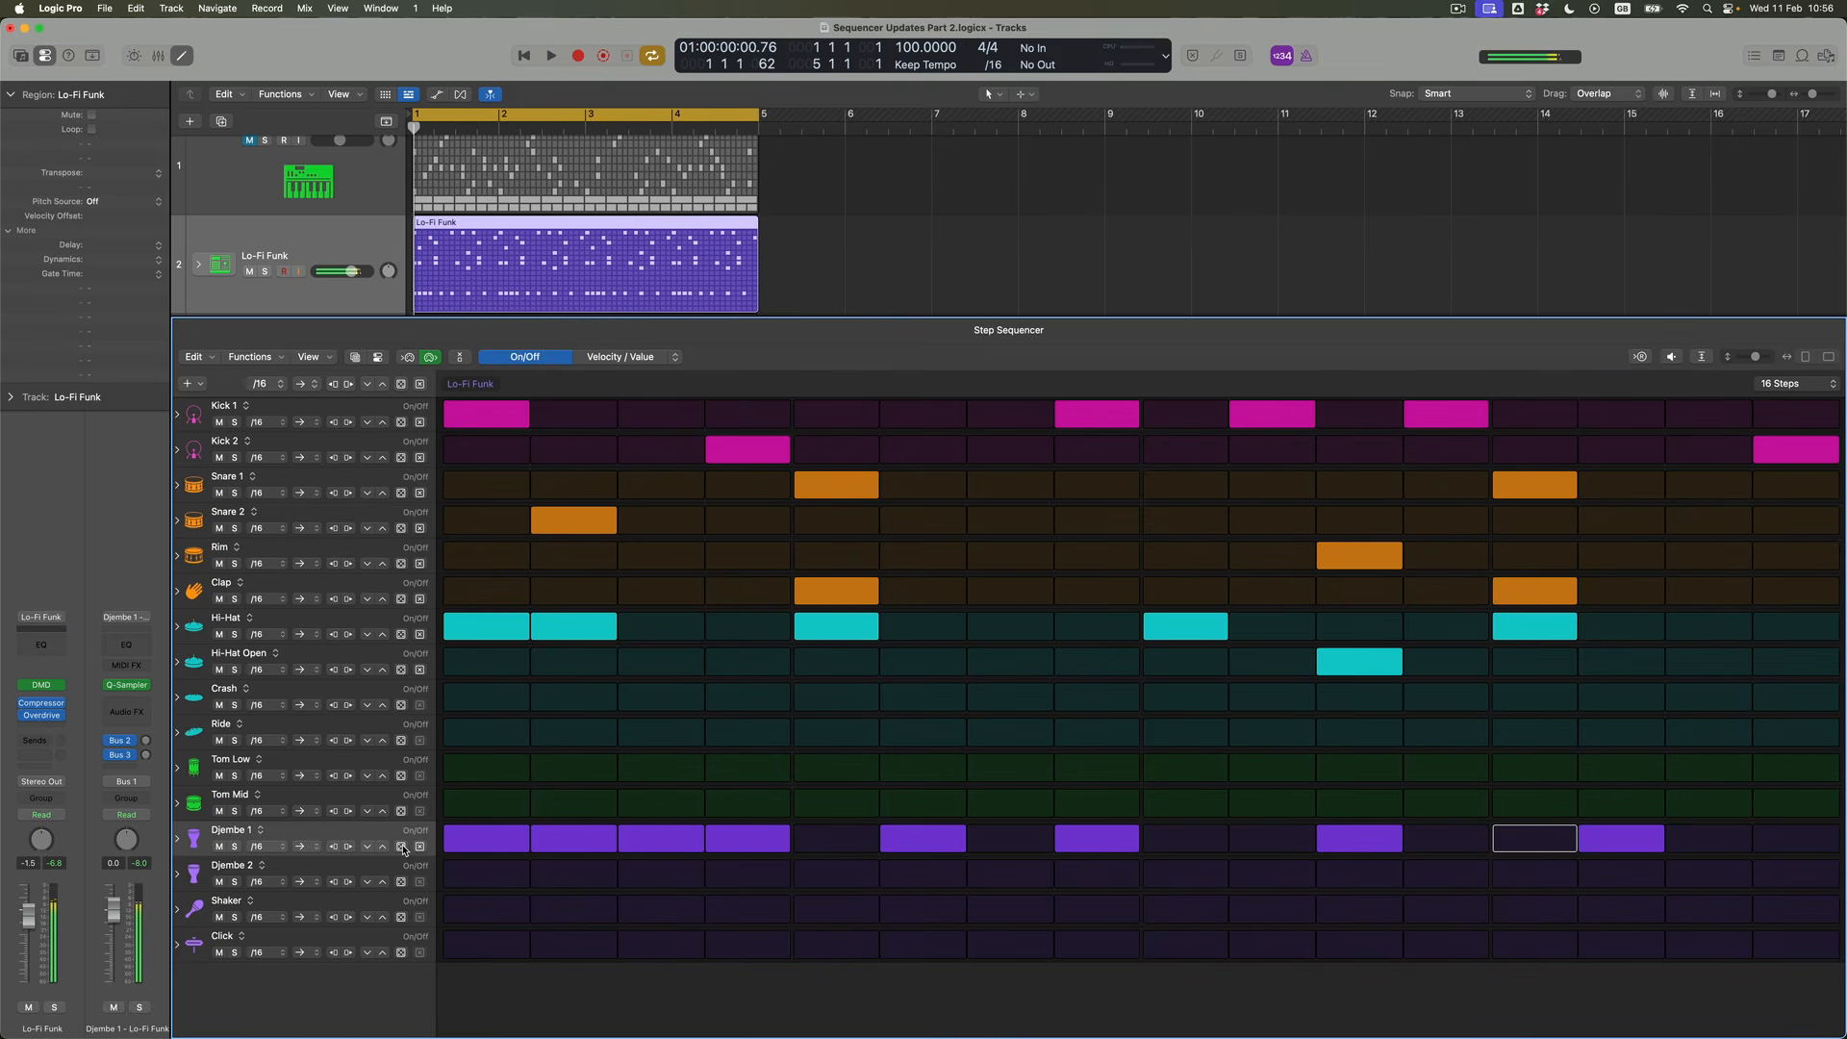
# Mute the Djembe 1 row and randomize the Djembe 2 row's steps, auditioning the result
pyautogui.click(219, 846)
pyautogui.click(401, 882)
pyautogui.press('space')
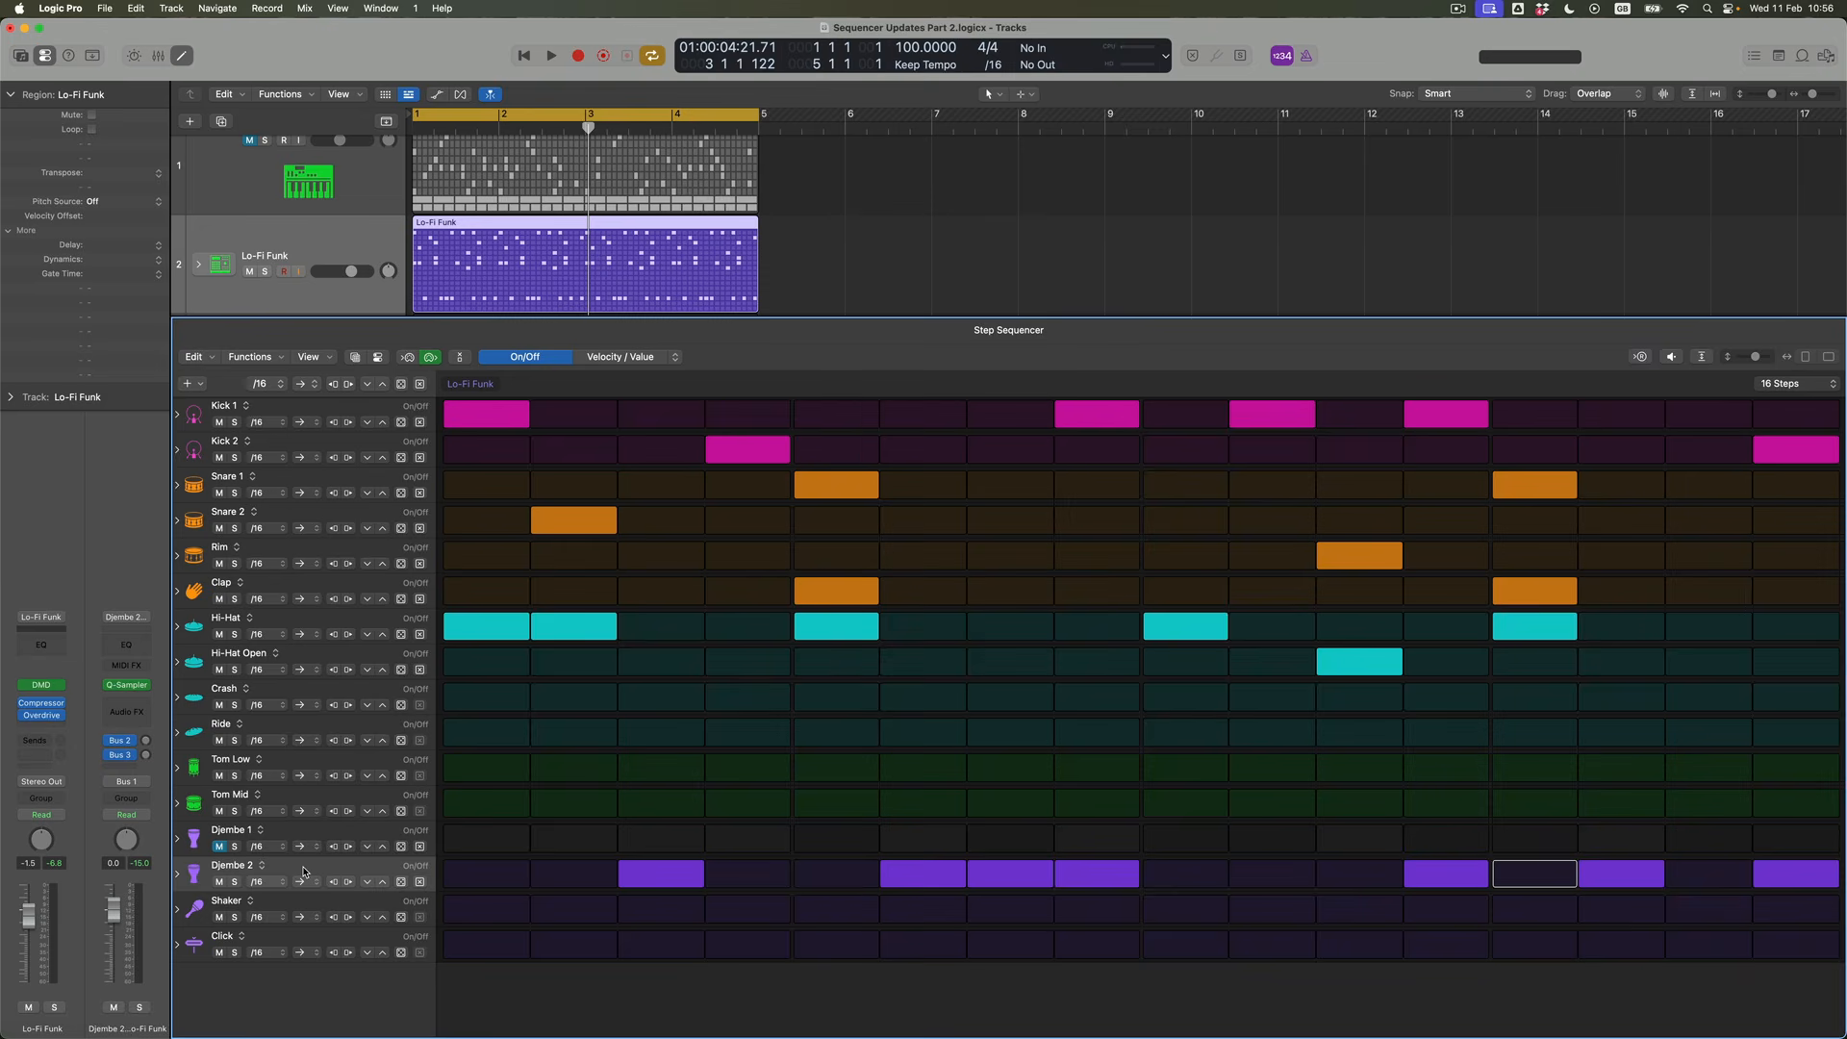
# Solo the Djembe 2 row and set its playback mode to backward
pyautogui.click(234, 883)
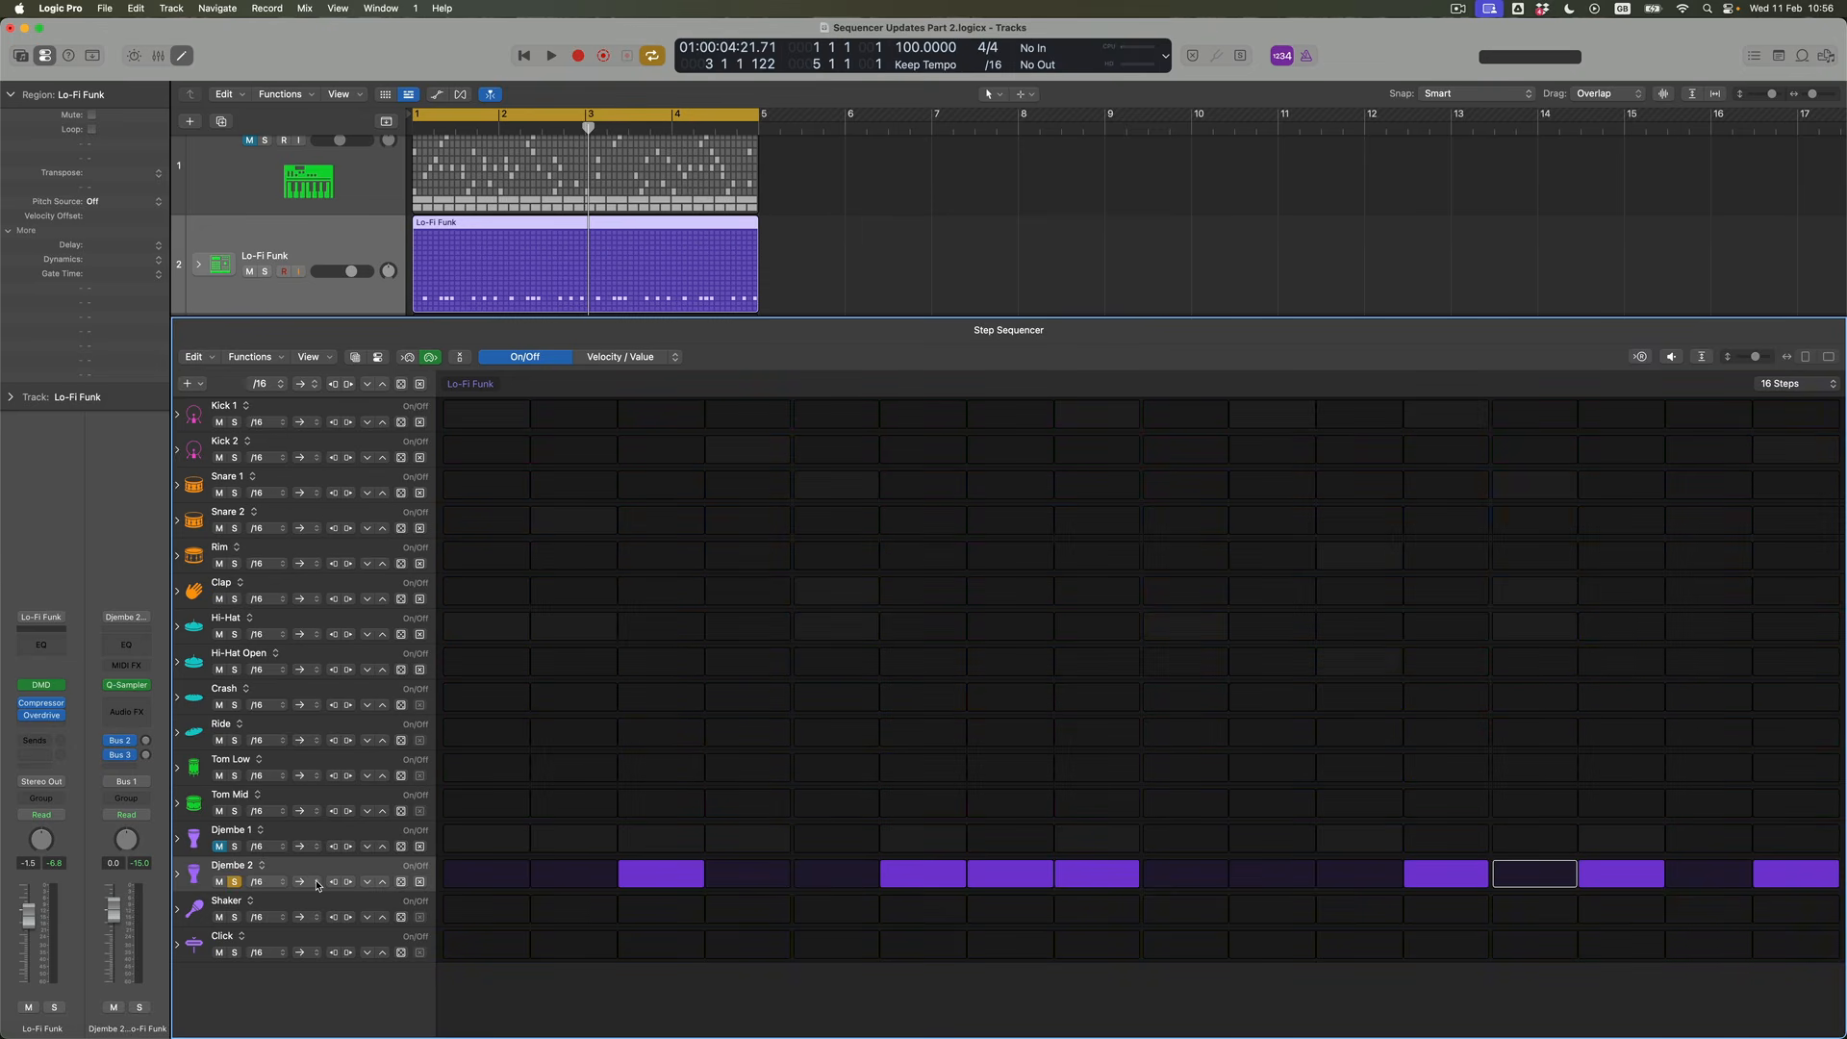
pyautogui.click(318, 883)
pyautogui.click(323, 898)
# Set the Djembe 2 row's playback mode to the opposing-arrows ping-pong option, turn on its step 1 and audition it
pyautogui.click(316, 883)
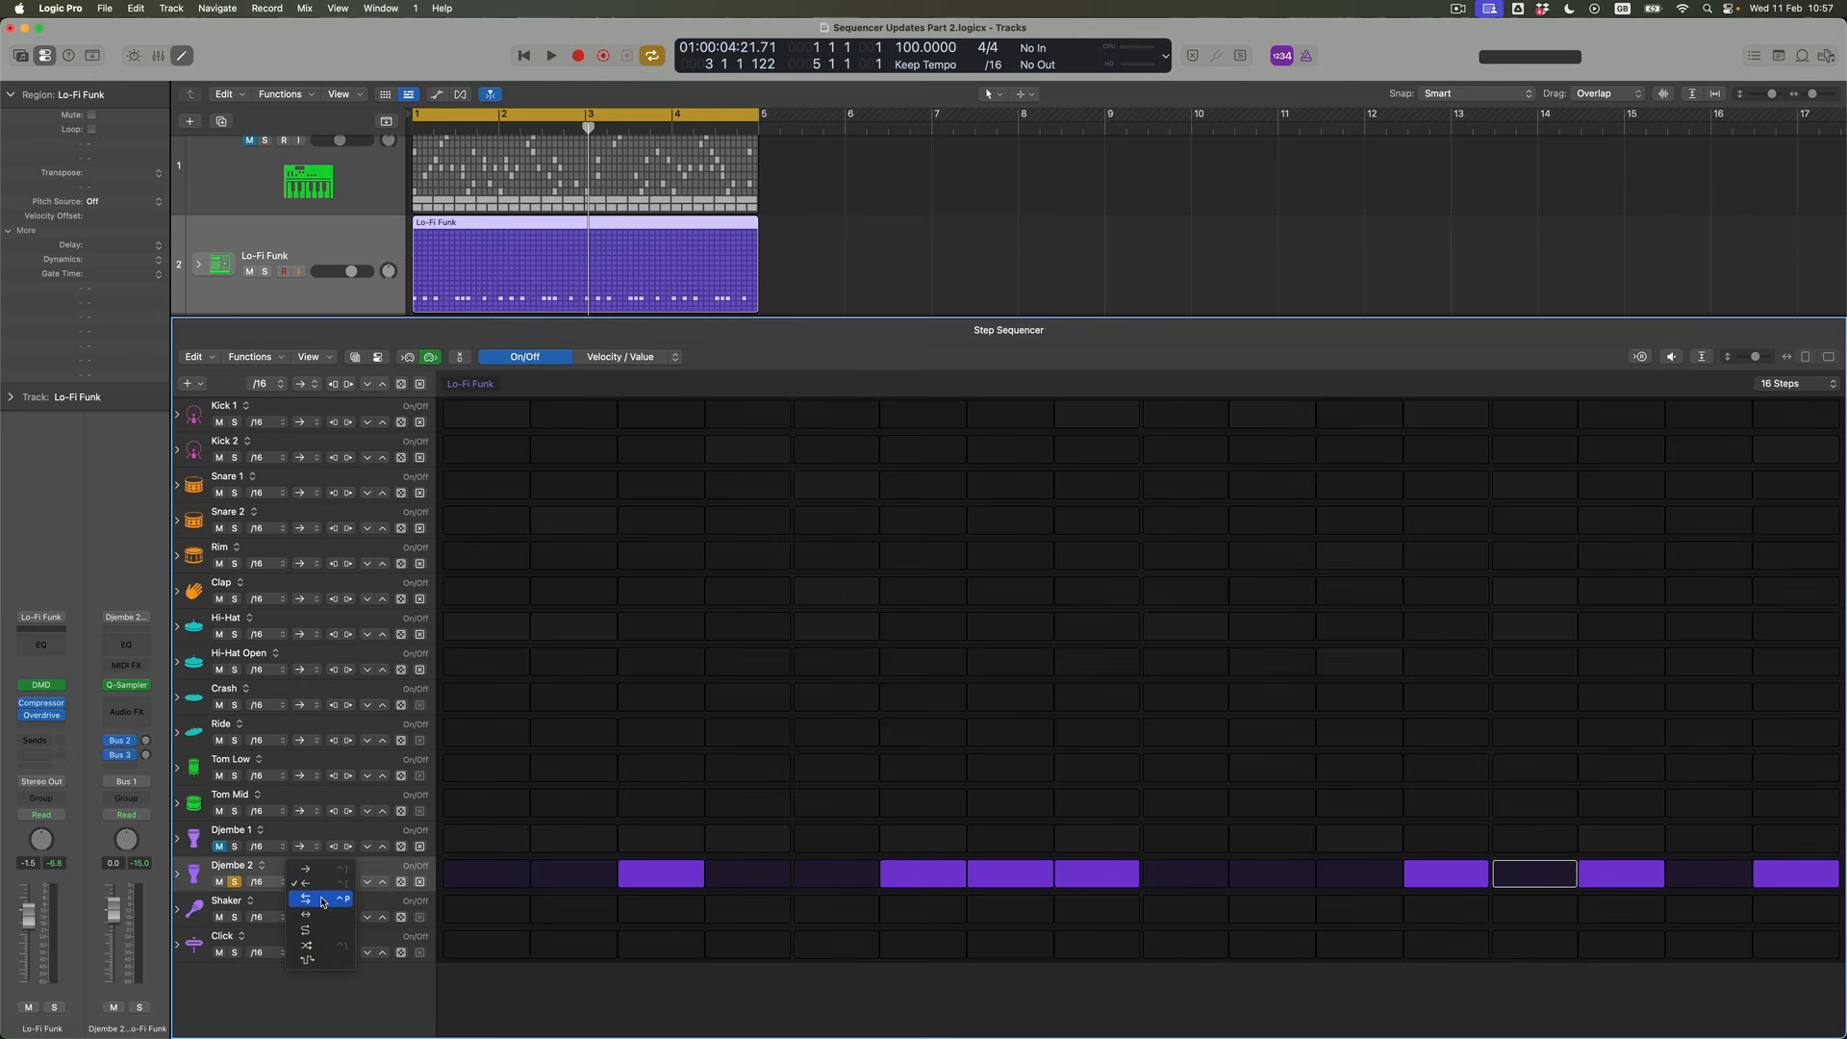
pyautogui.click(322, 898)
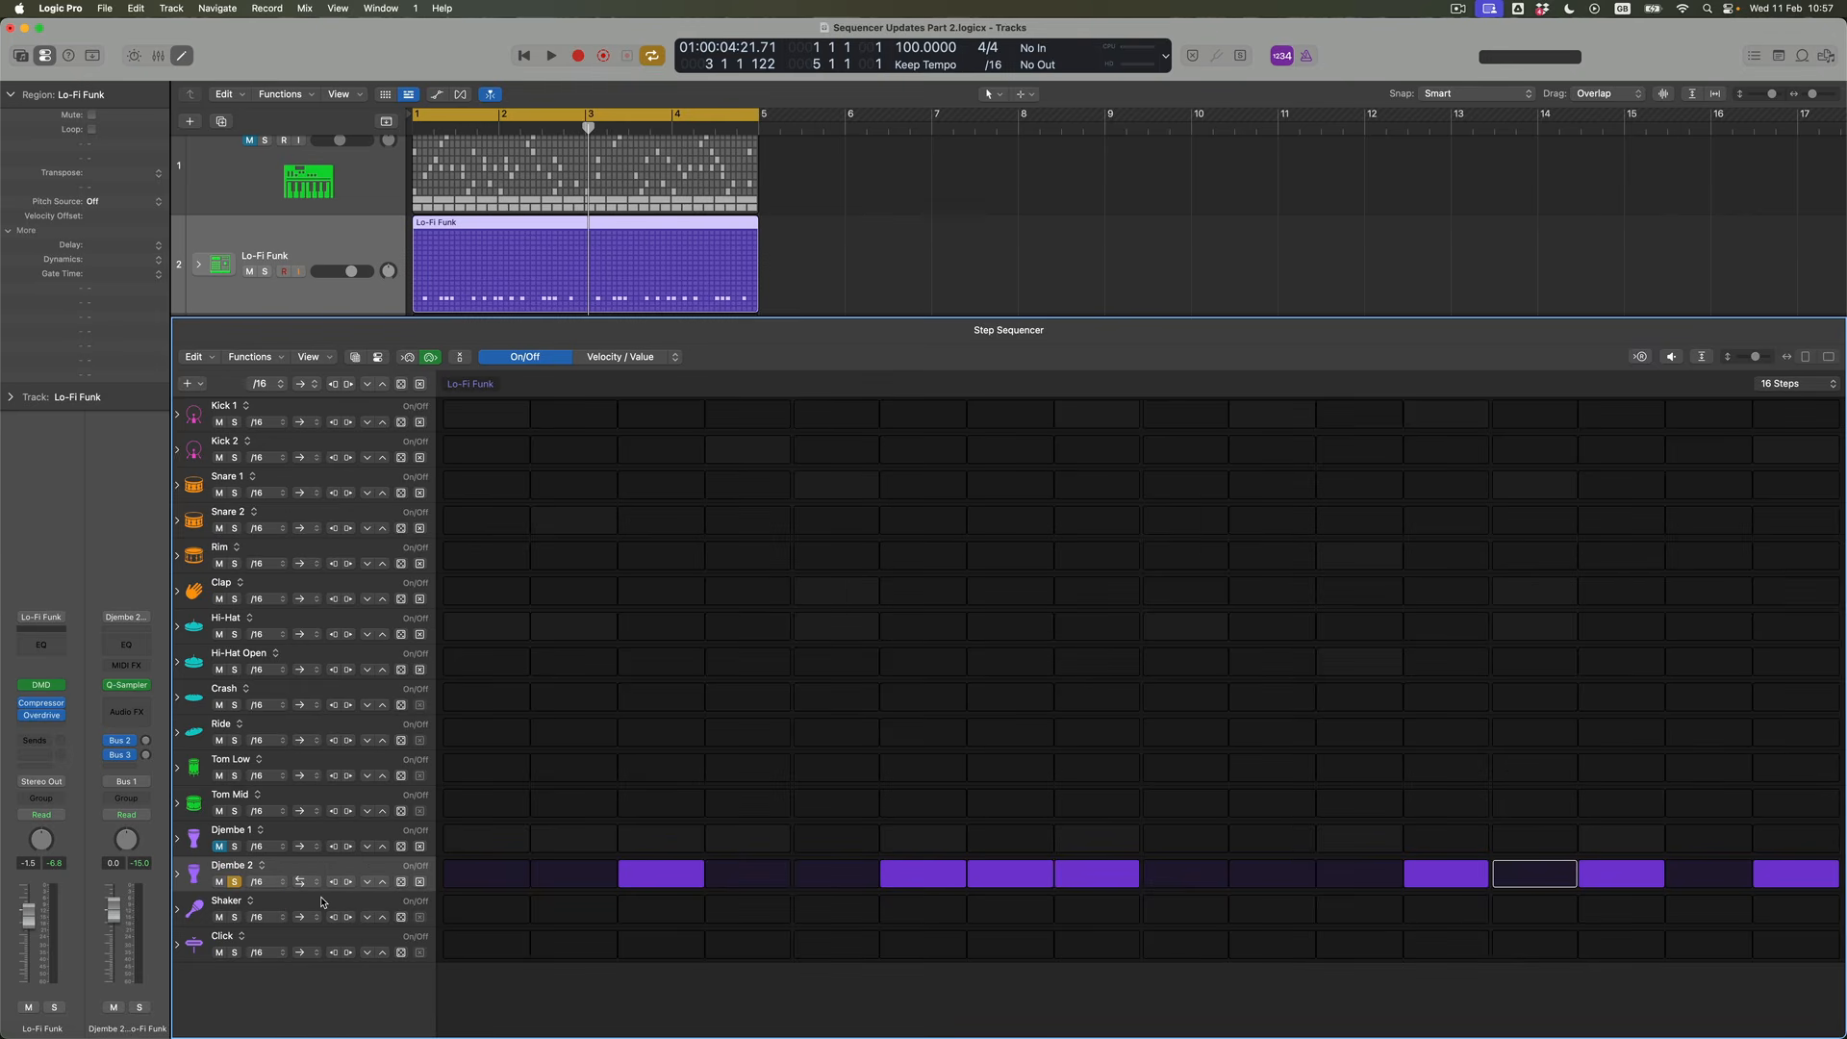
pyautogui.click(467, 875)
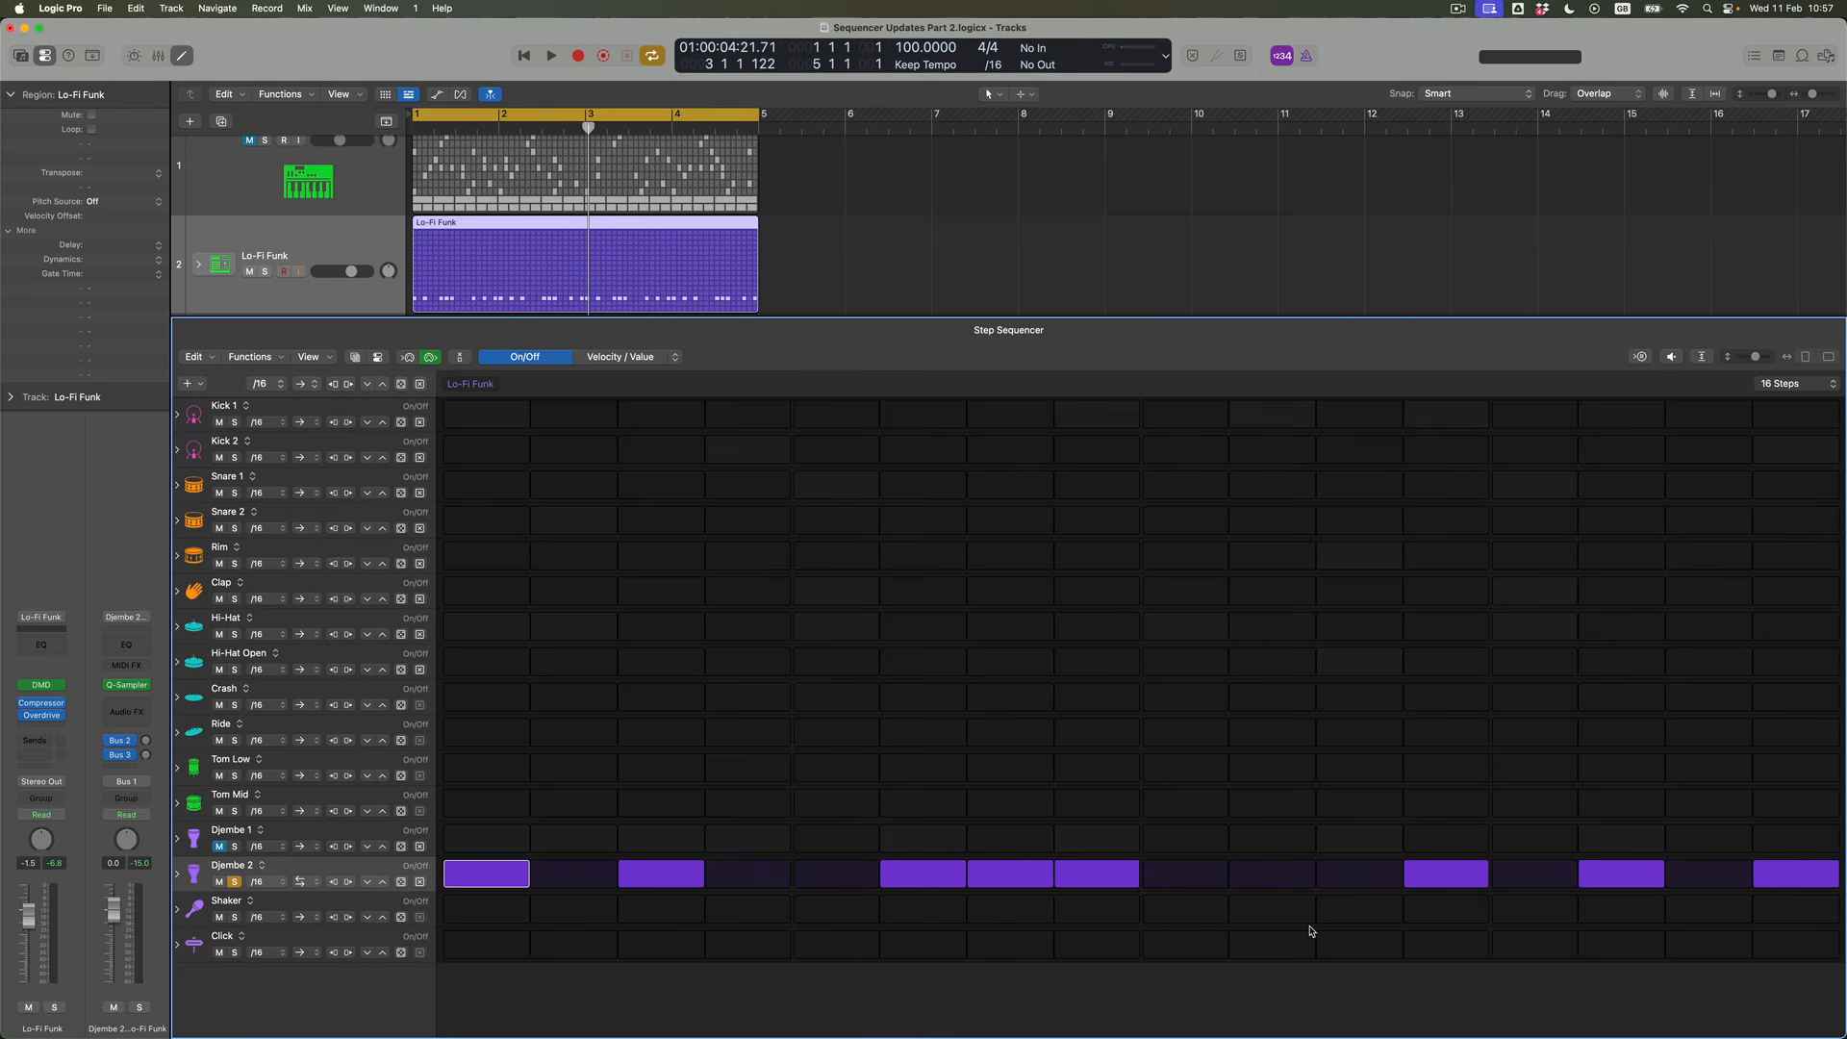
pyautogui.press('space')
# Try the double-headed arrow playback mode on the Djembe 2 row, audition it and unsolo the row
pyautogui.click(301, 882)
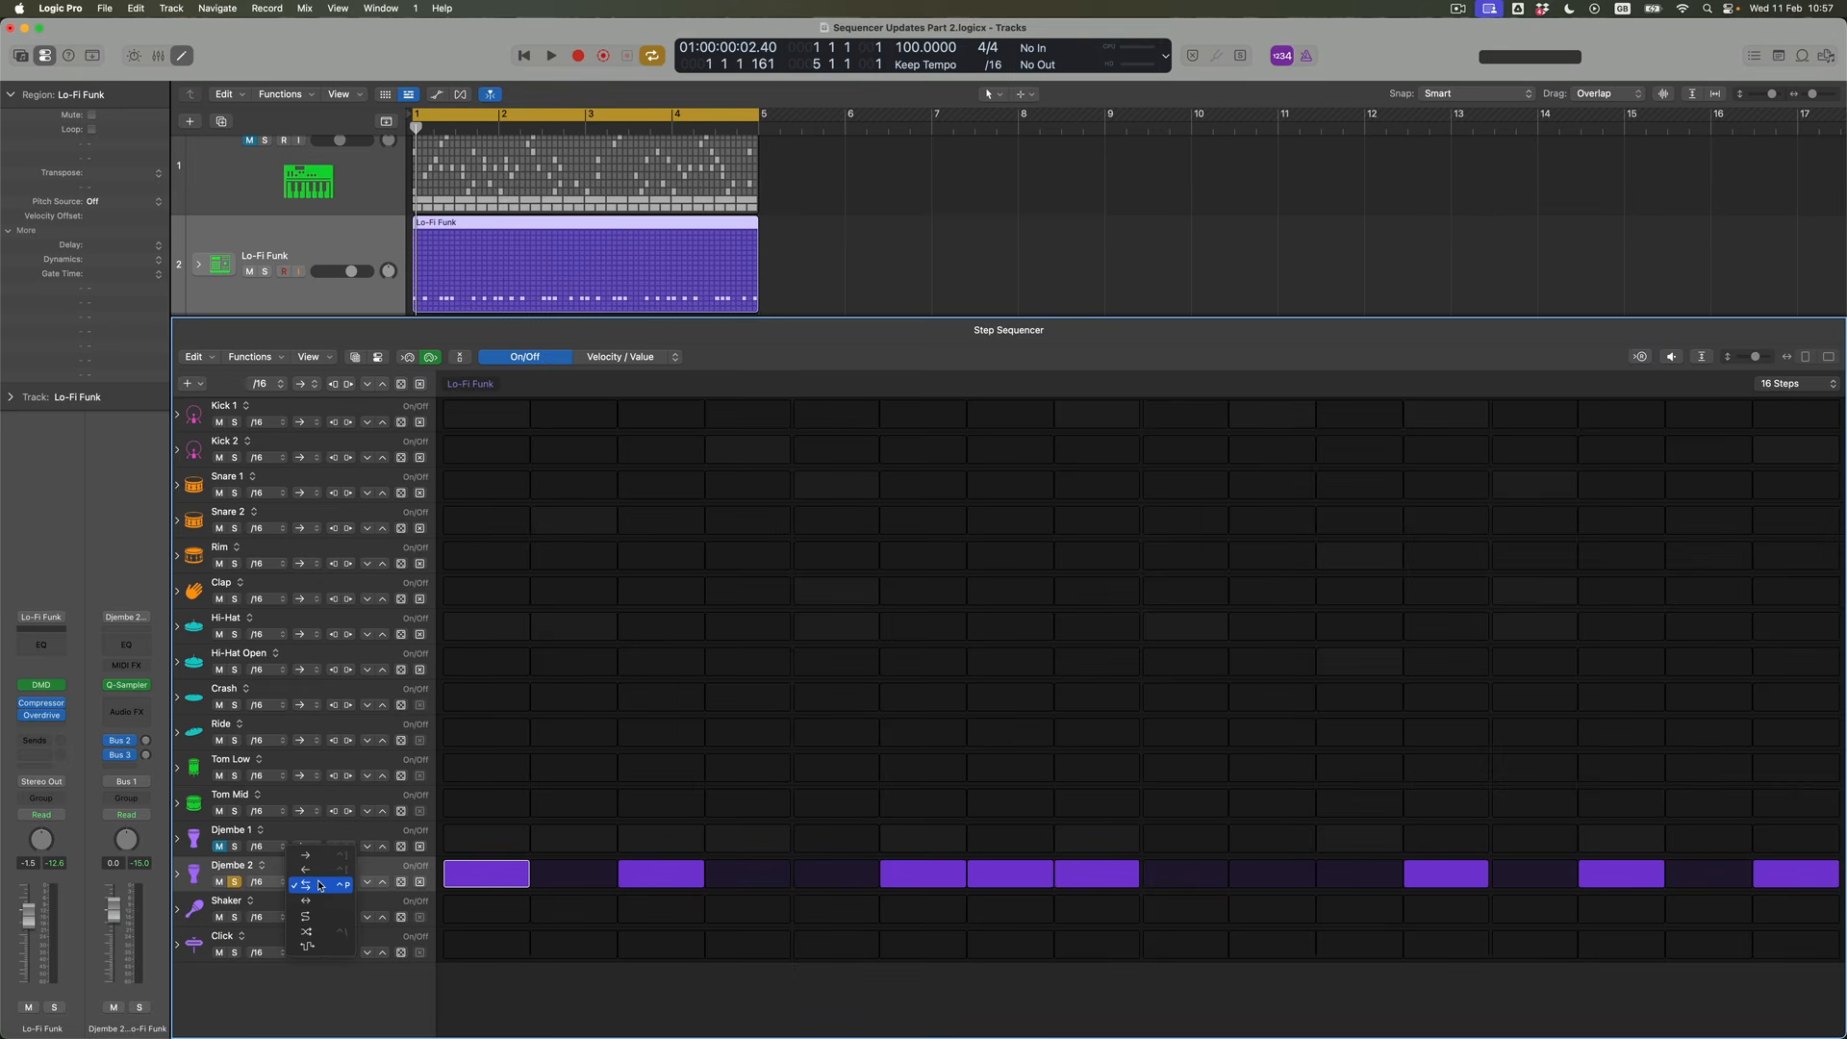
pyautogui.click(320, 900)
pyautogui.press('space')
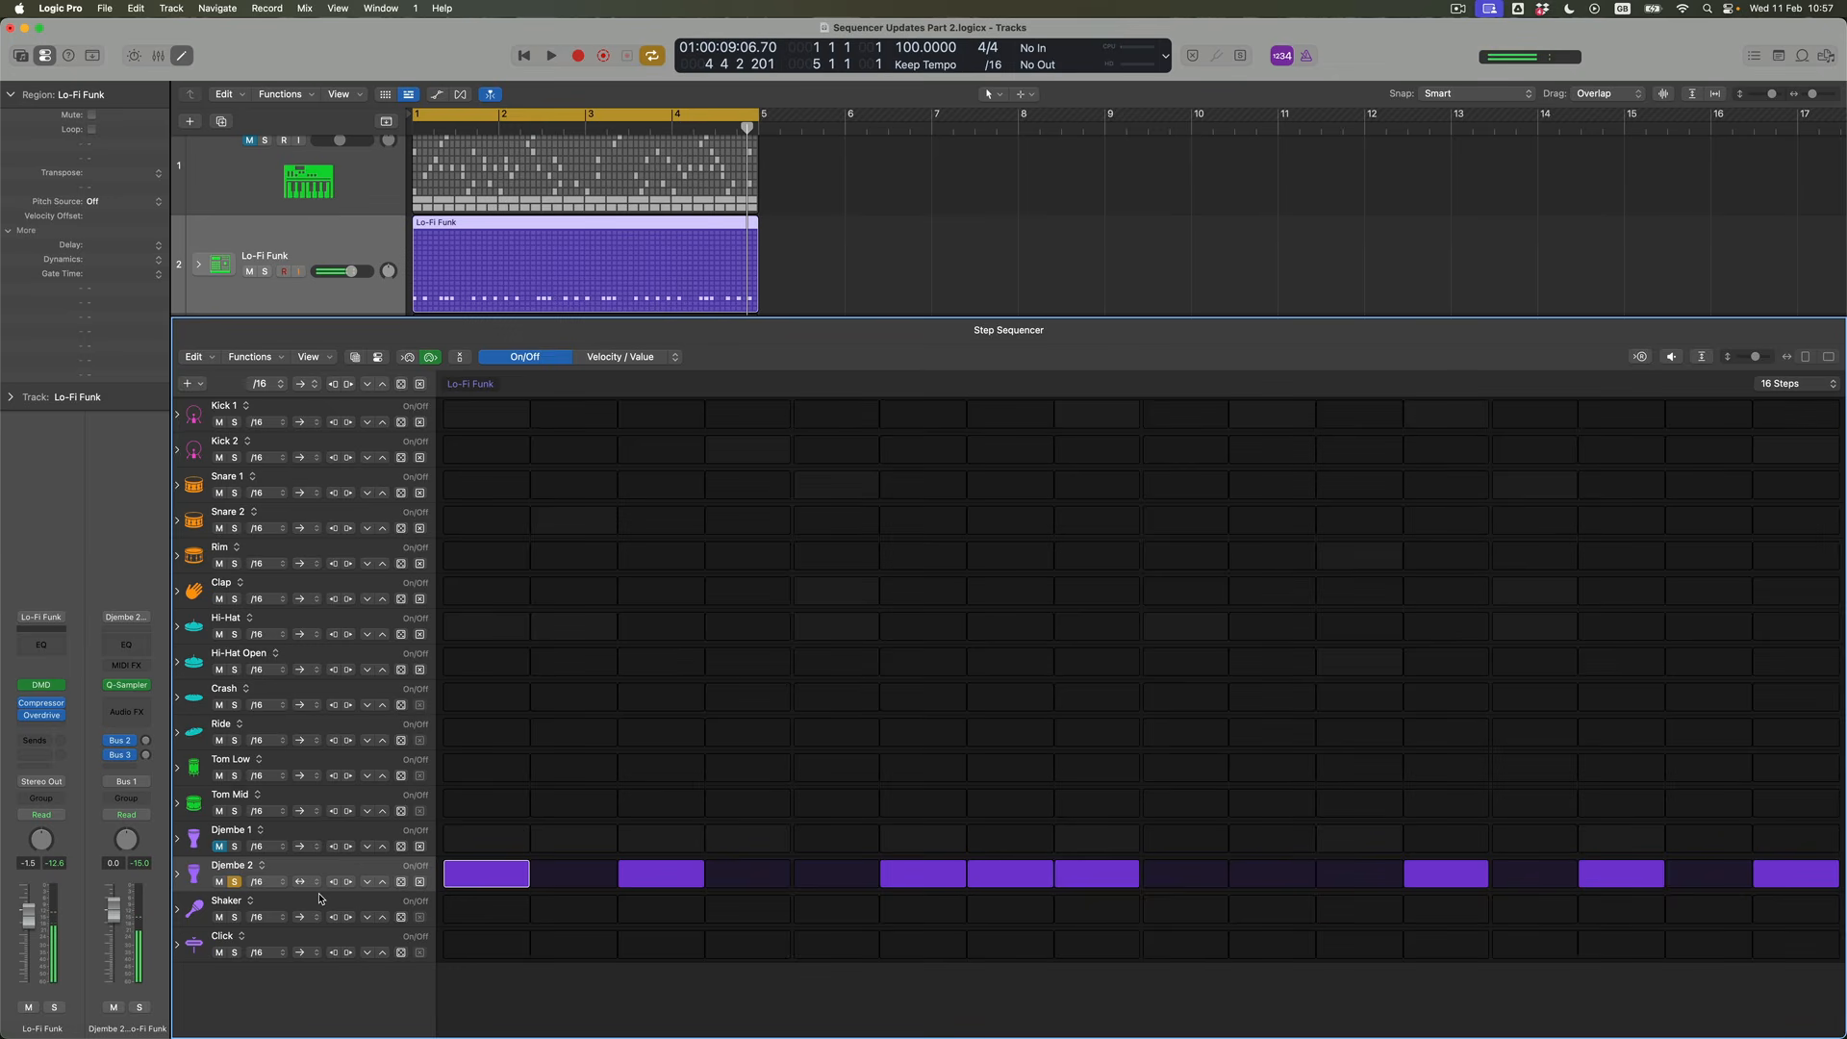
pyautogui.click(237, 881)
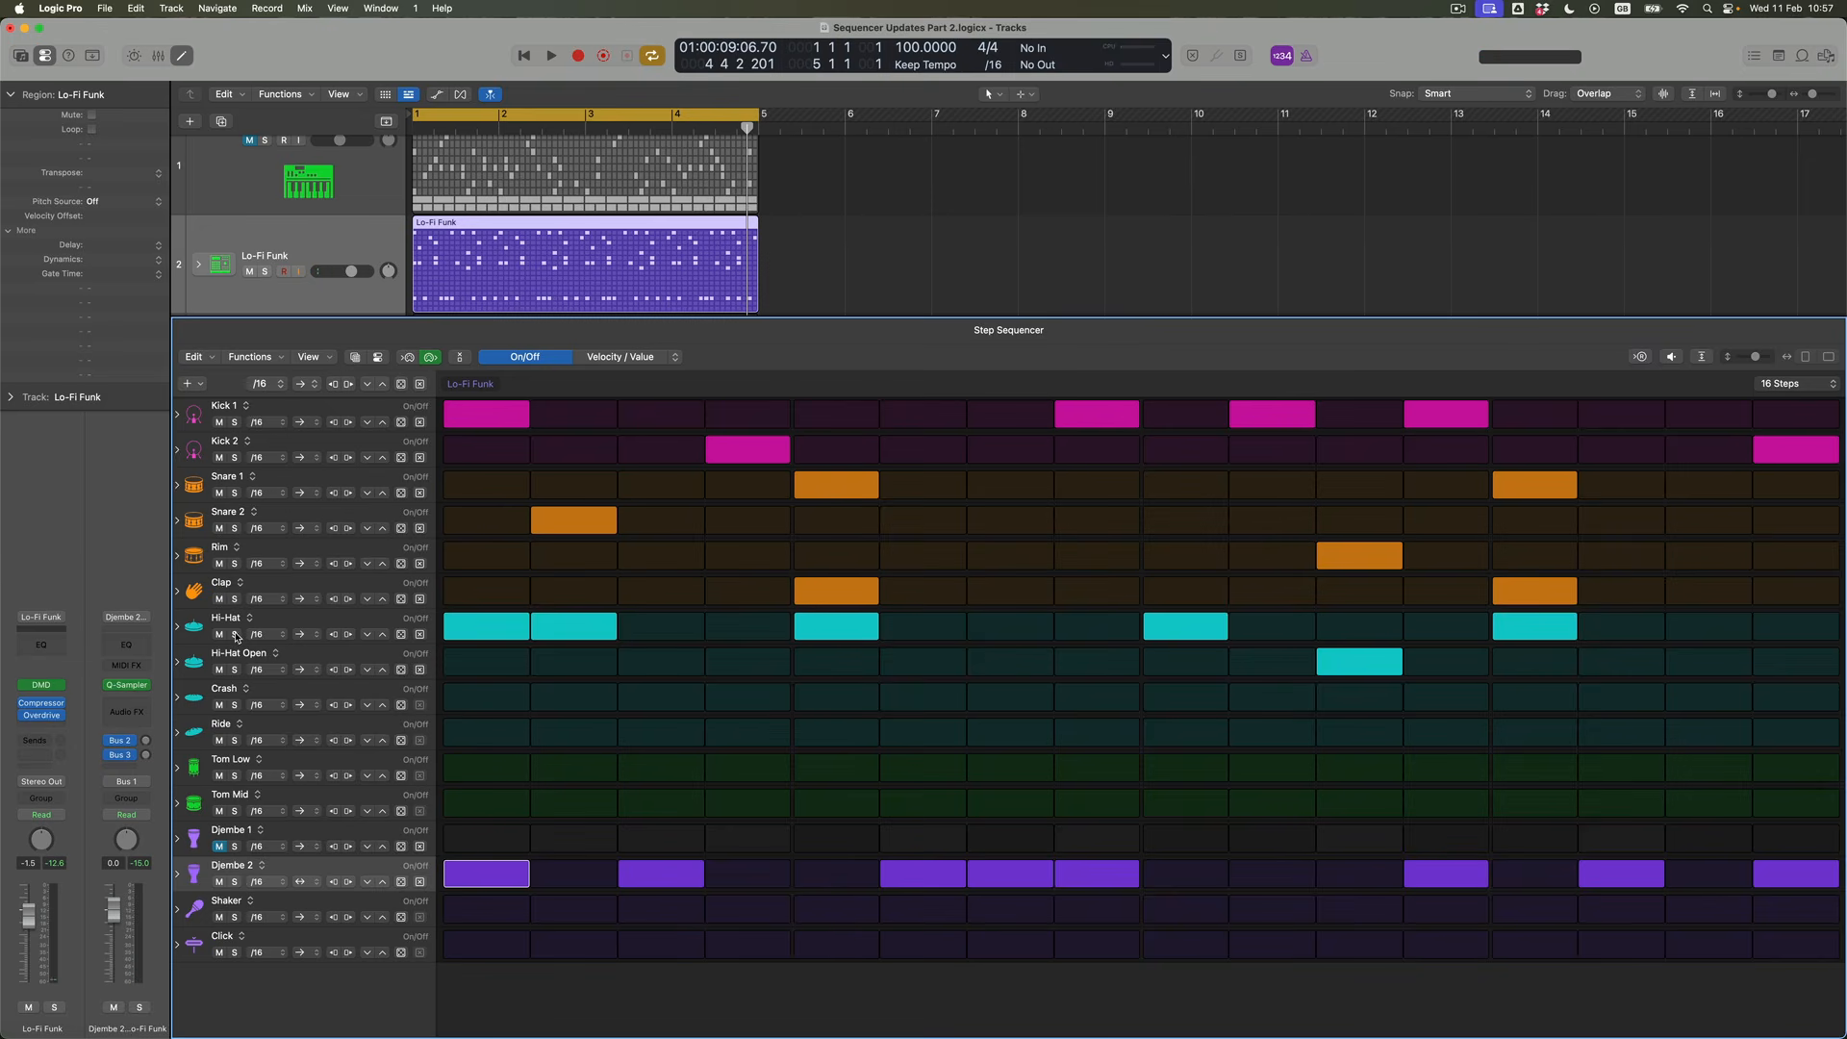
# Set the Hi-Hat row's playback mode to the opposing-arrows ping-pong option and audition it soloed together with Djembe 2
pyautogui.click(305, 638)
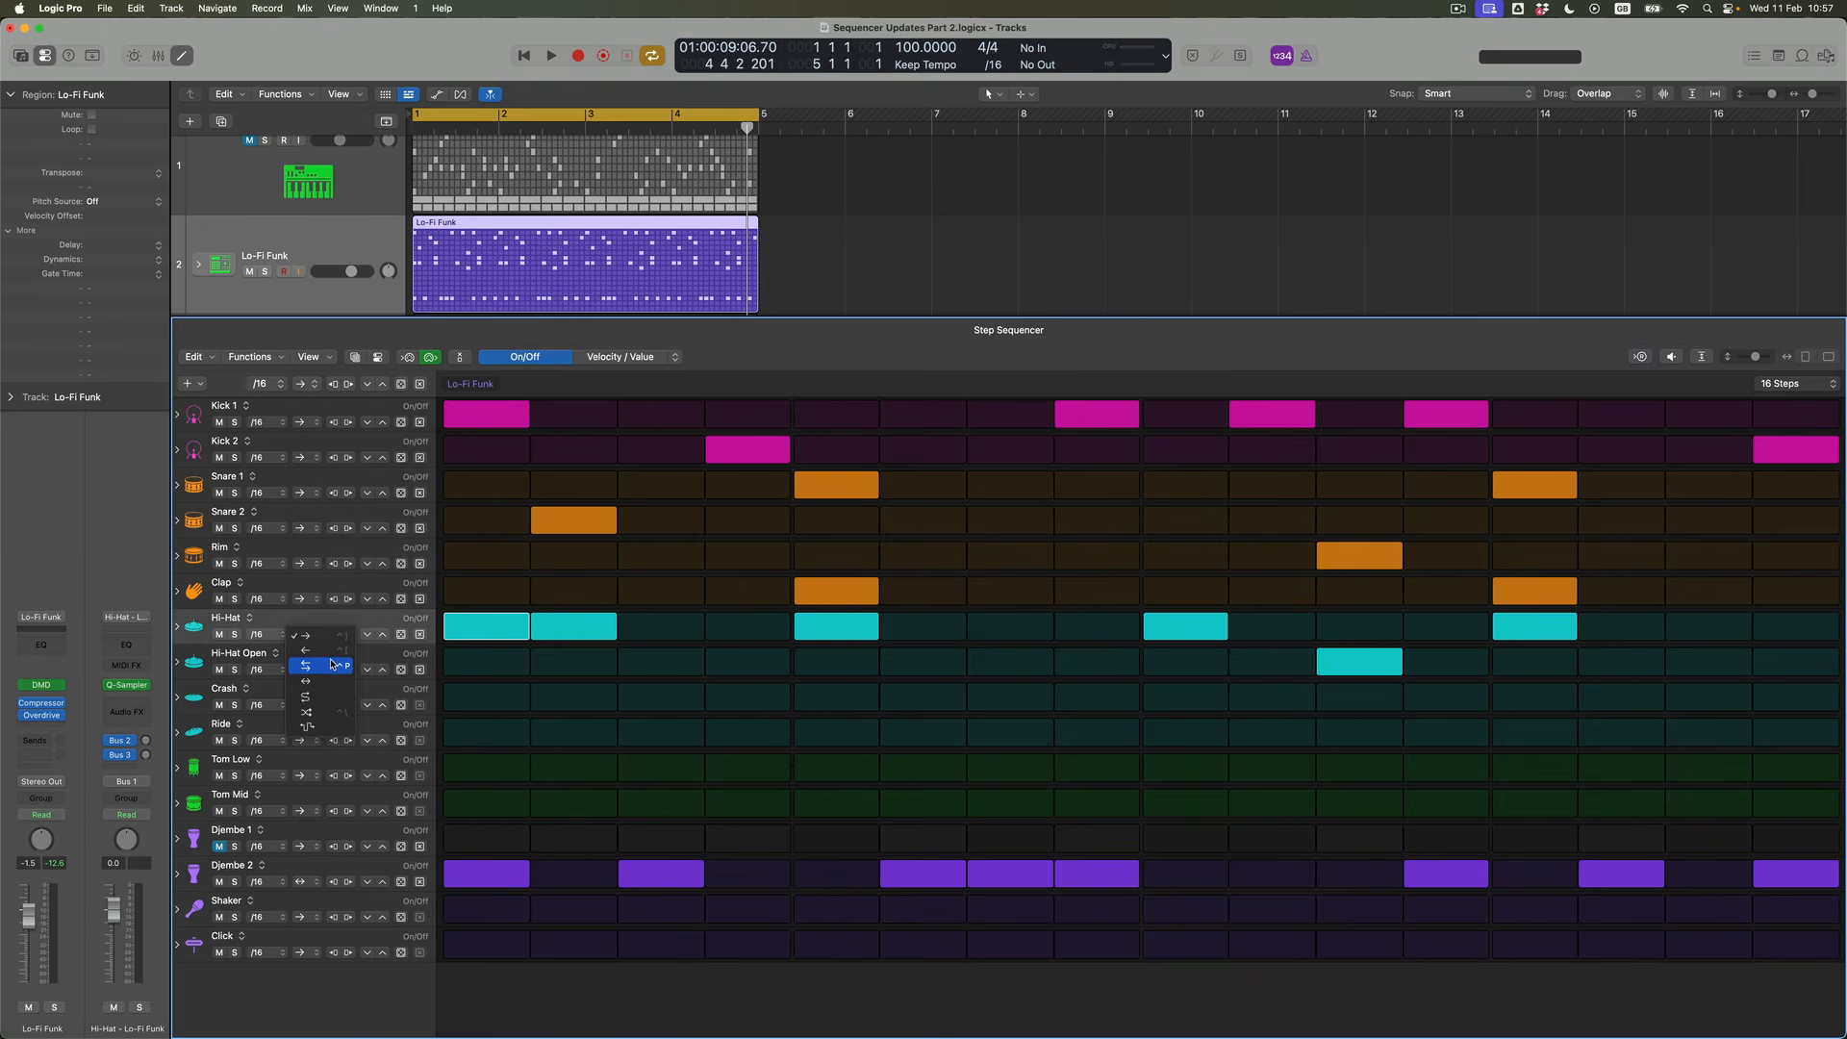
pyautogui.click(331, 666)
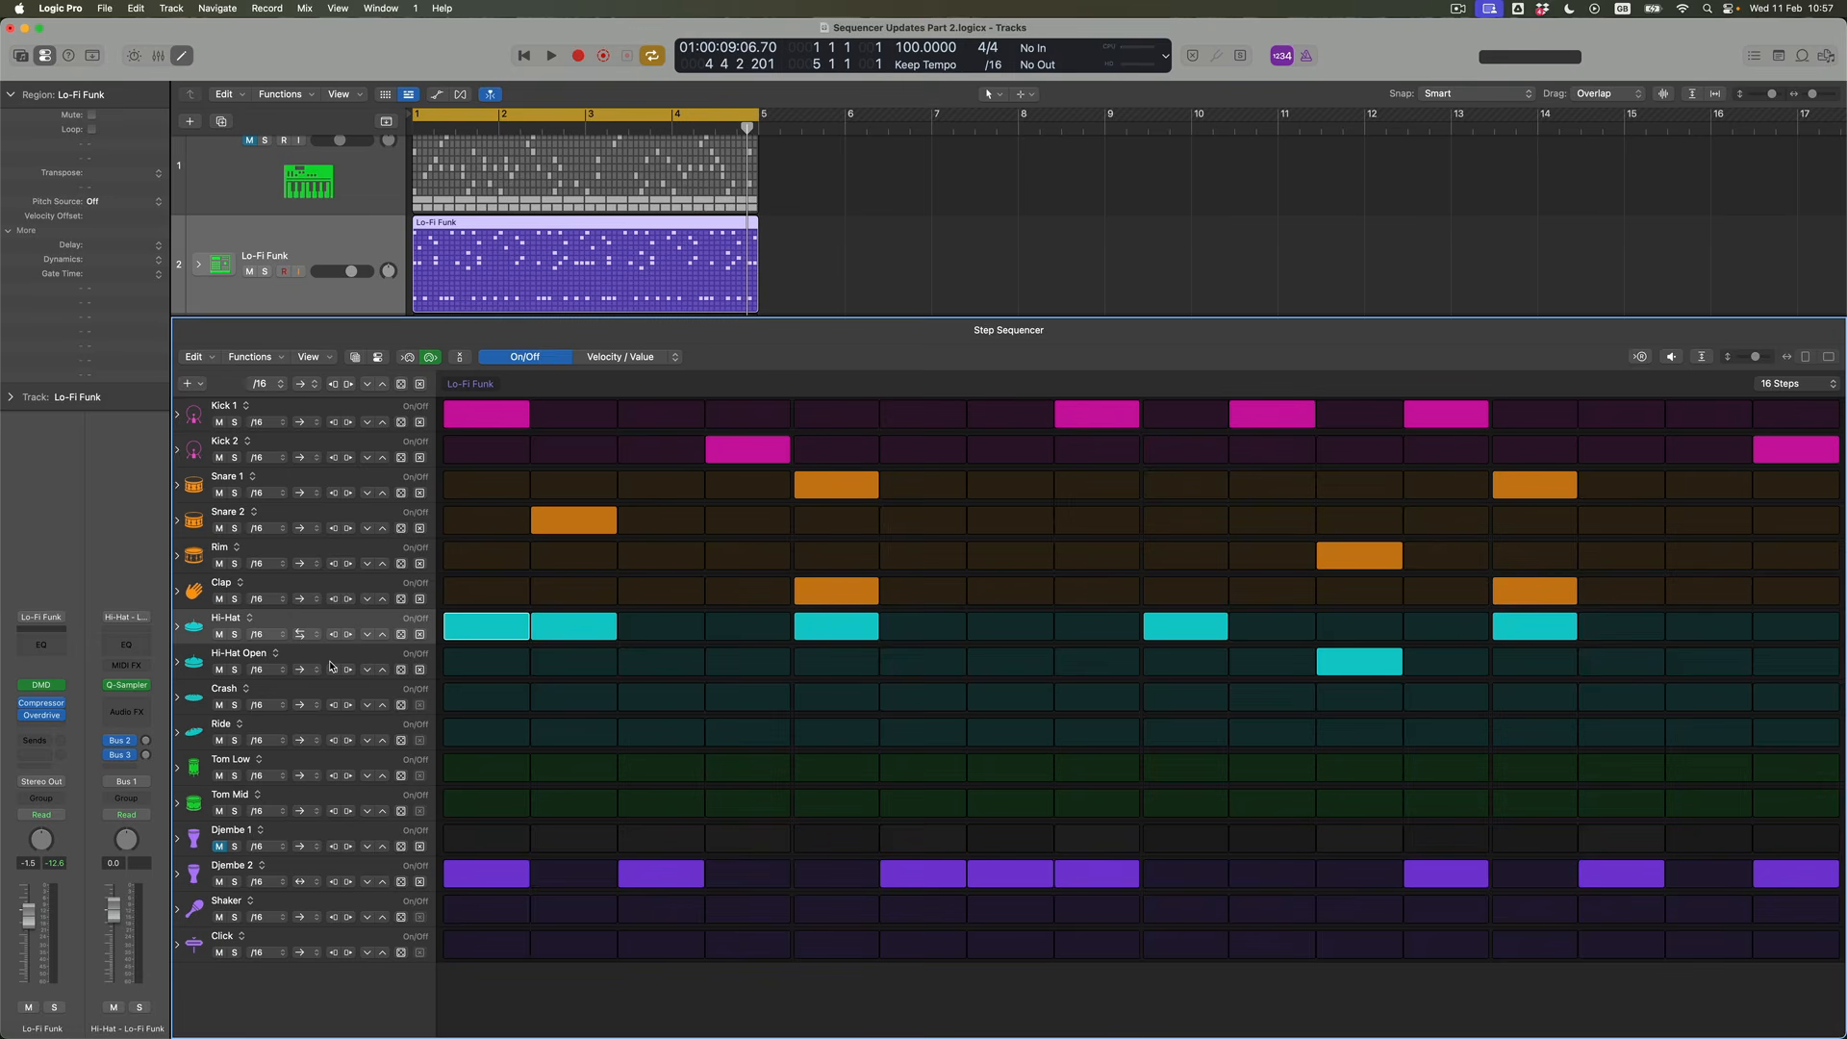
pyautogui.click(235, 635)
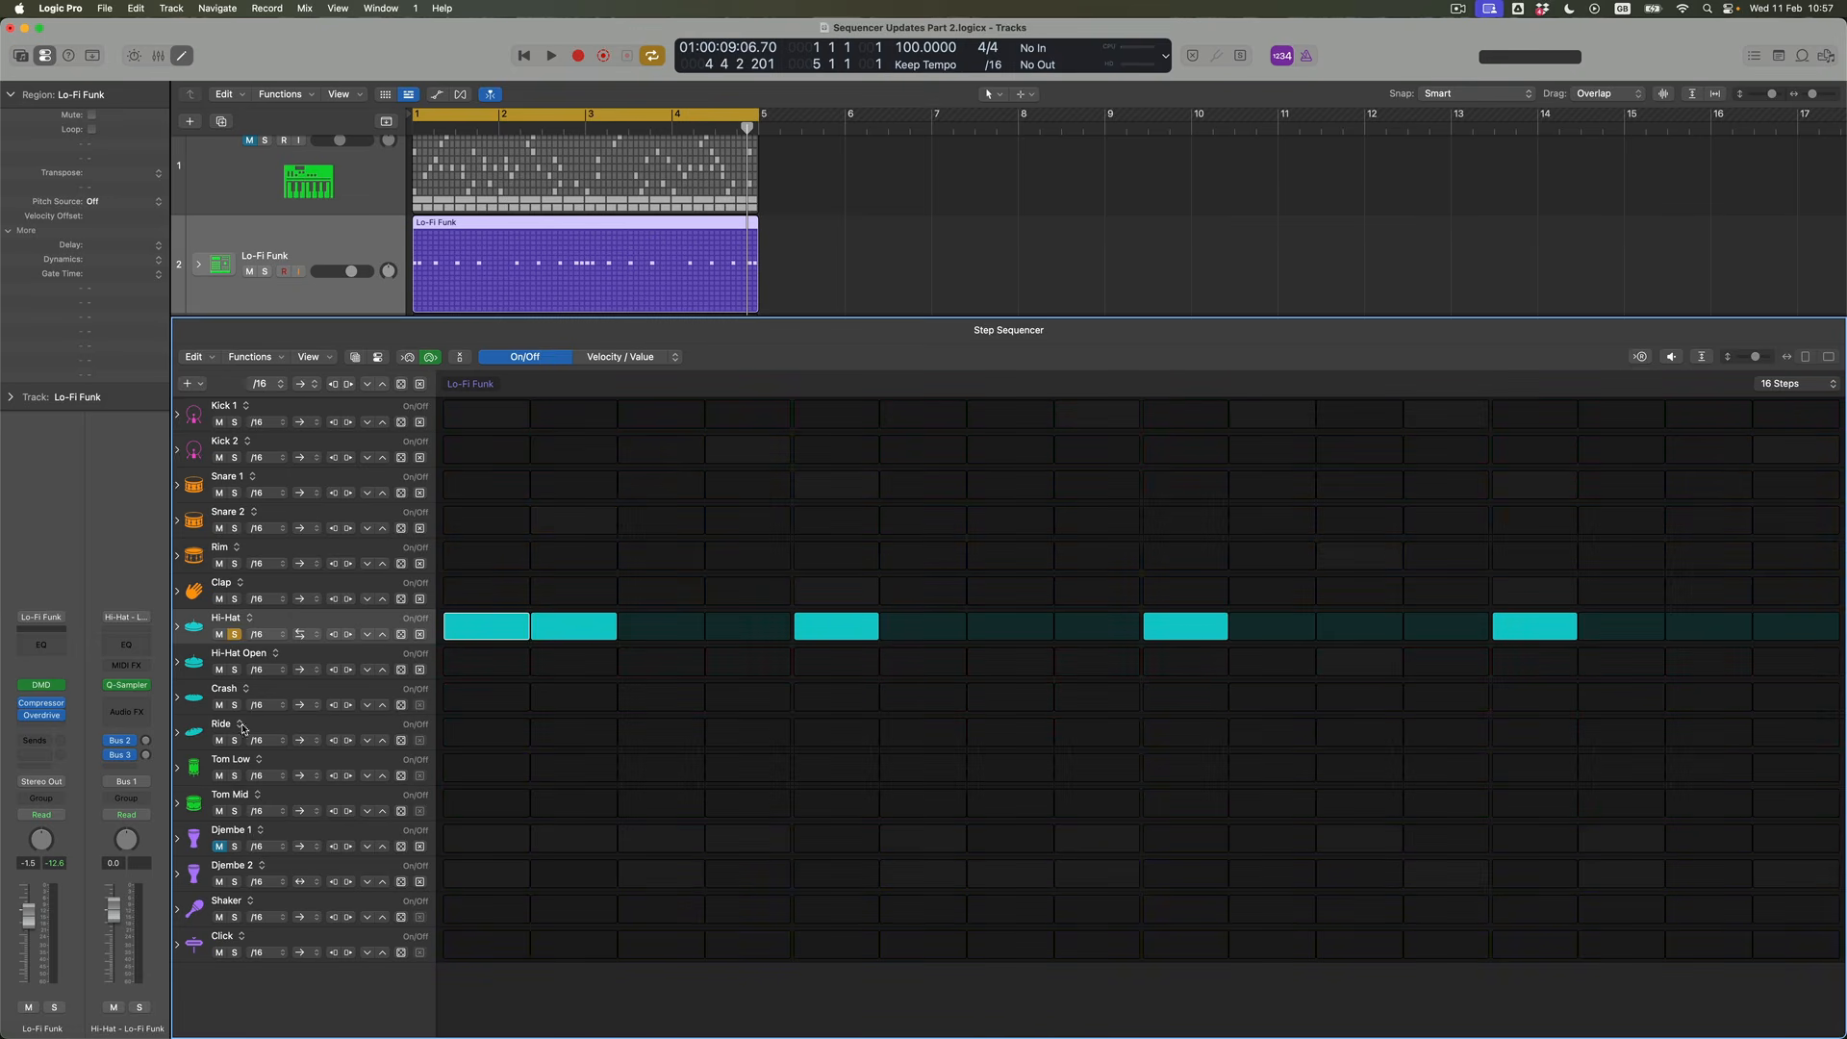
pyautogui.click(235, 882)
pyautogui.press('space')
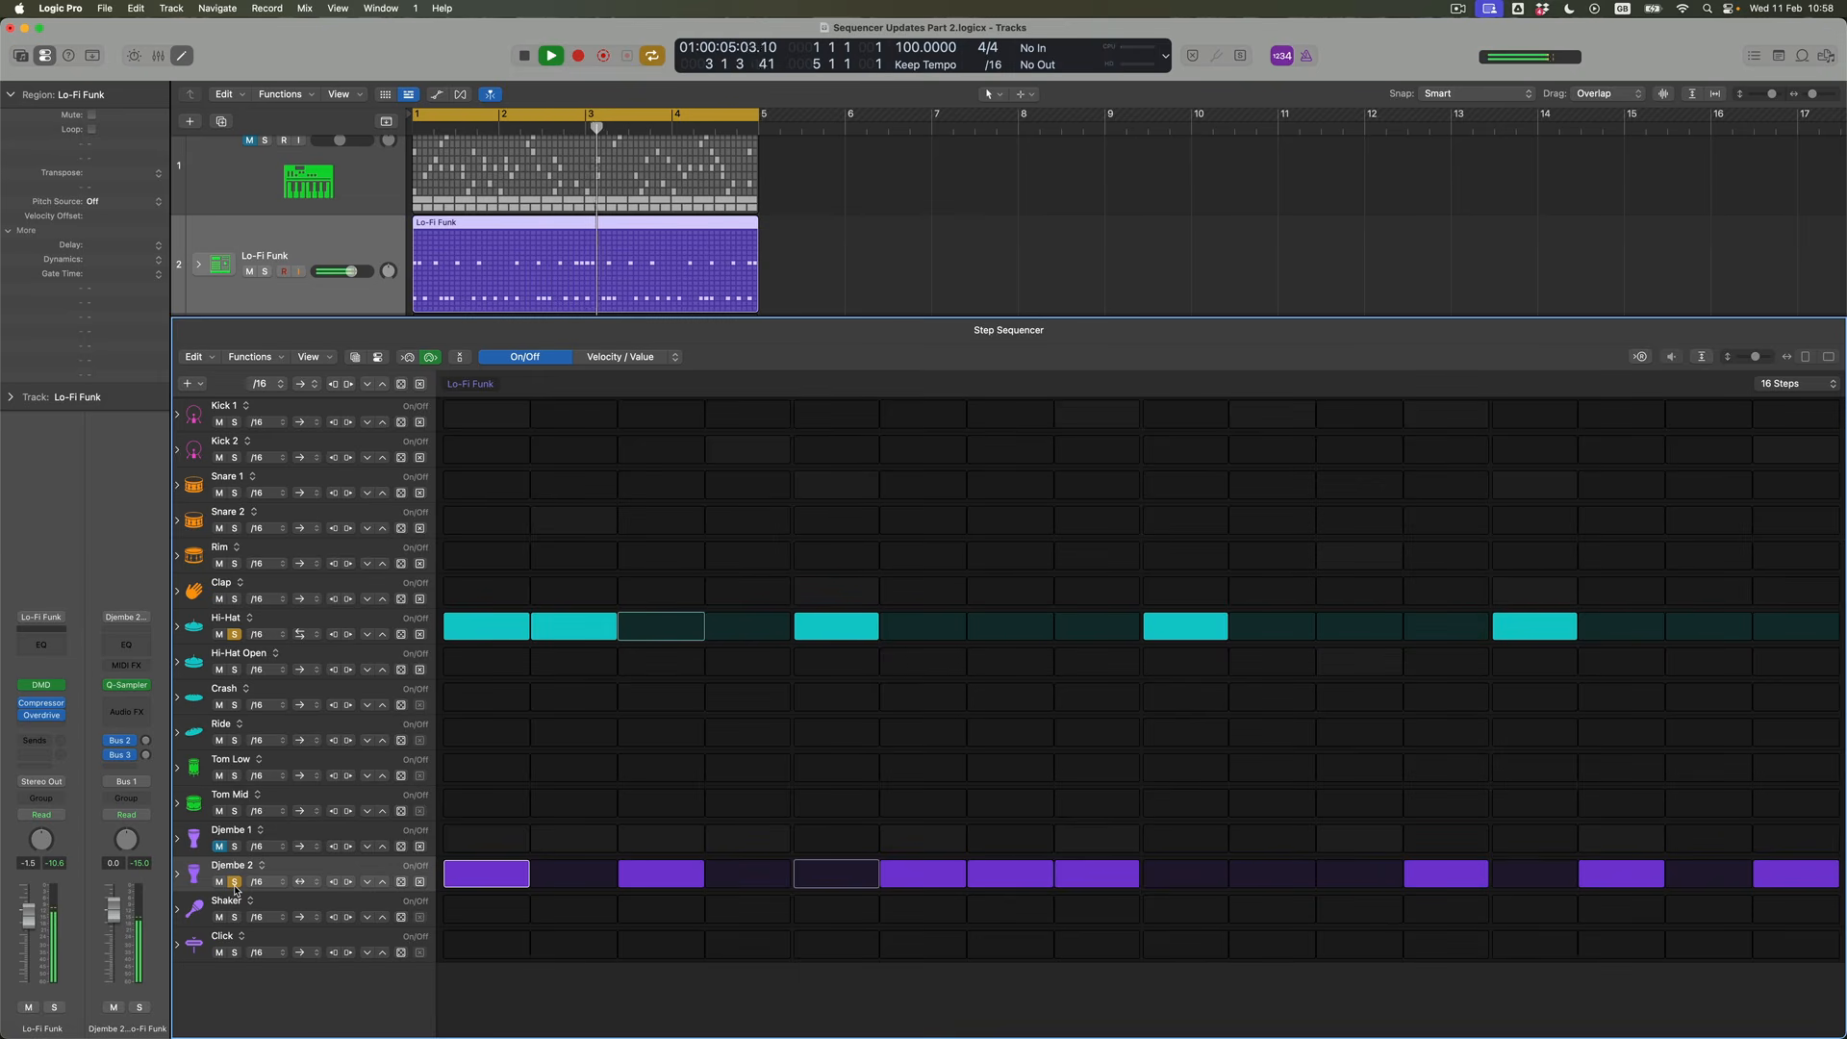
pyautogui.press('space')
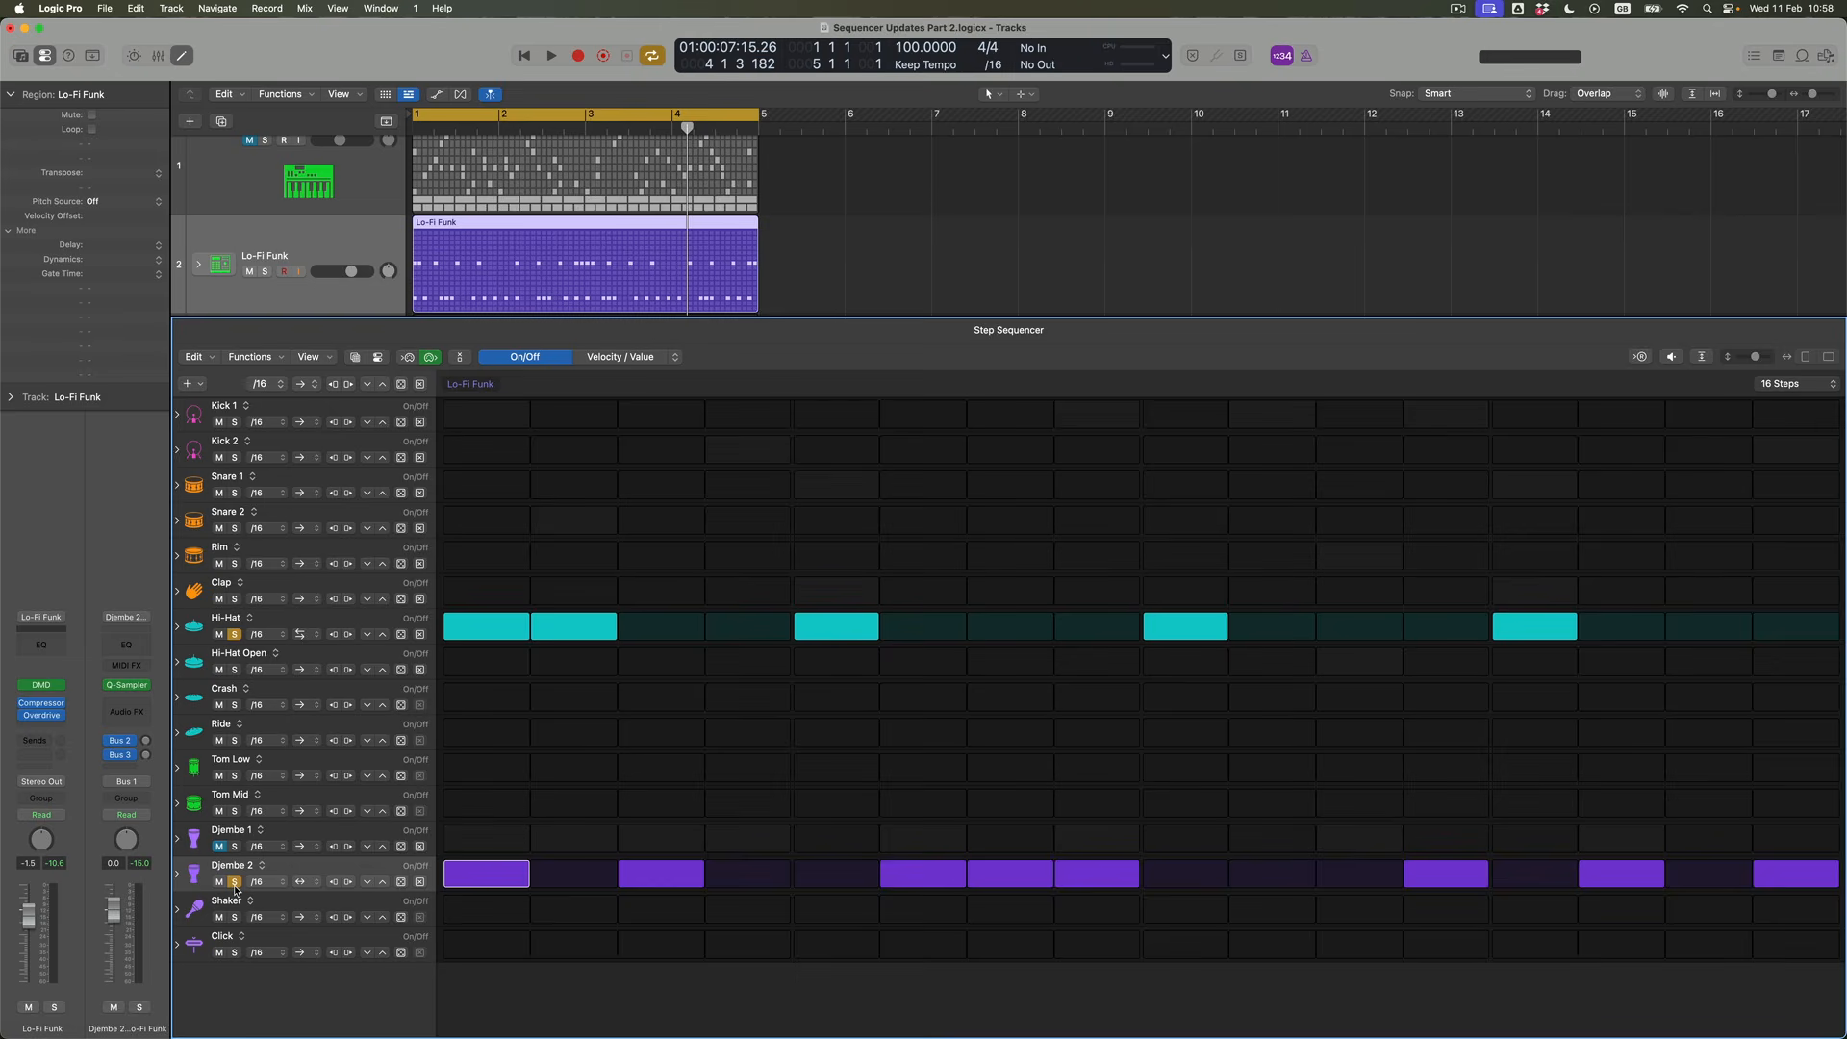
# Unsolo the Djembe 2 and Hi-Hat rows and audition the full pattern
pyautogui.click(235, 884)
pyautogui.click(234, 635)
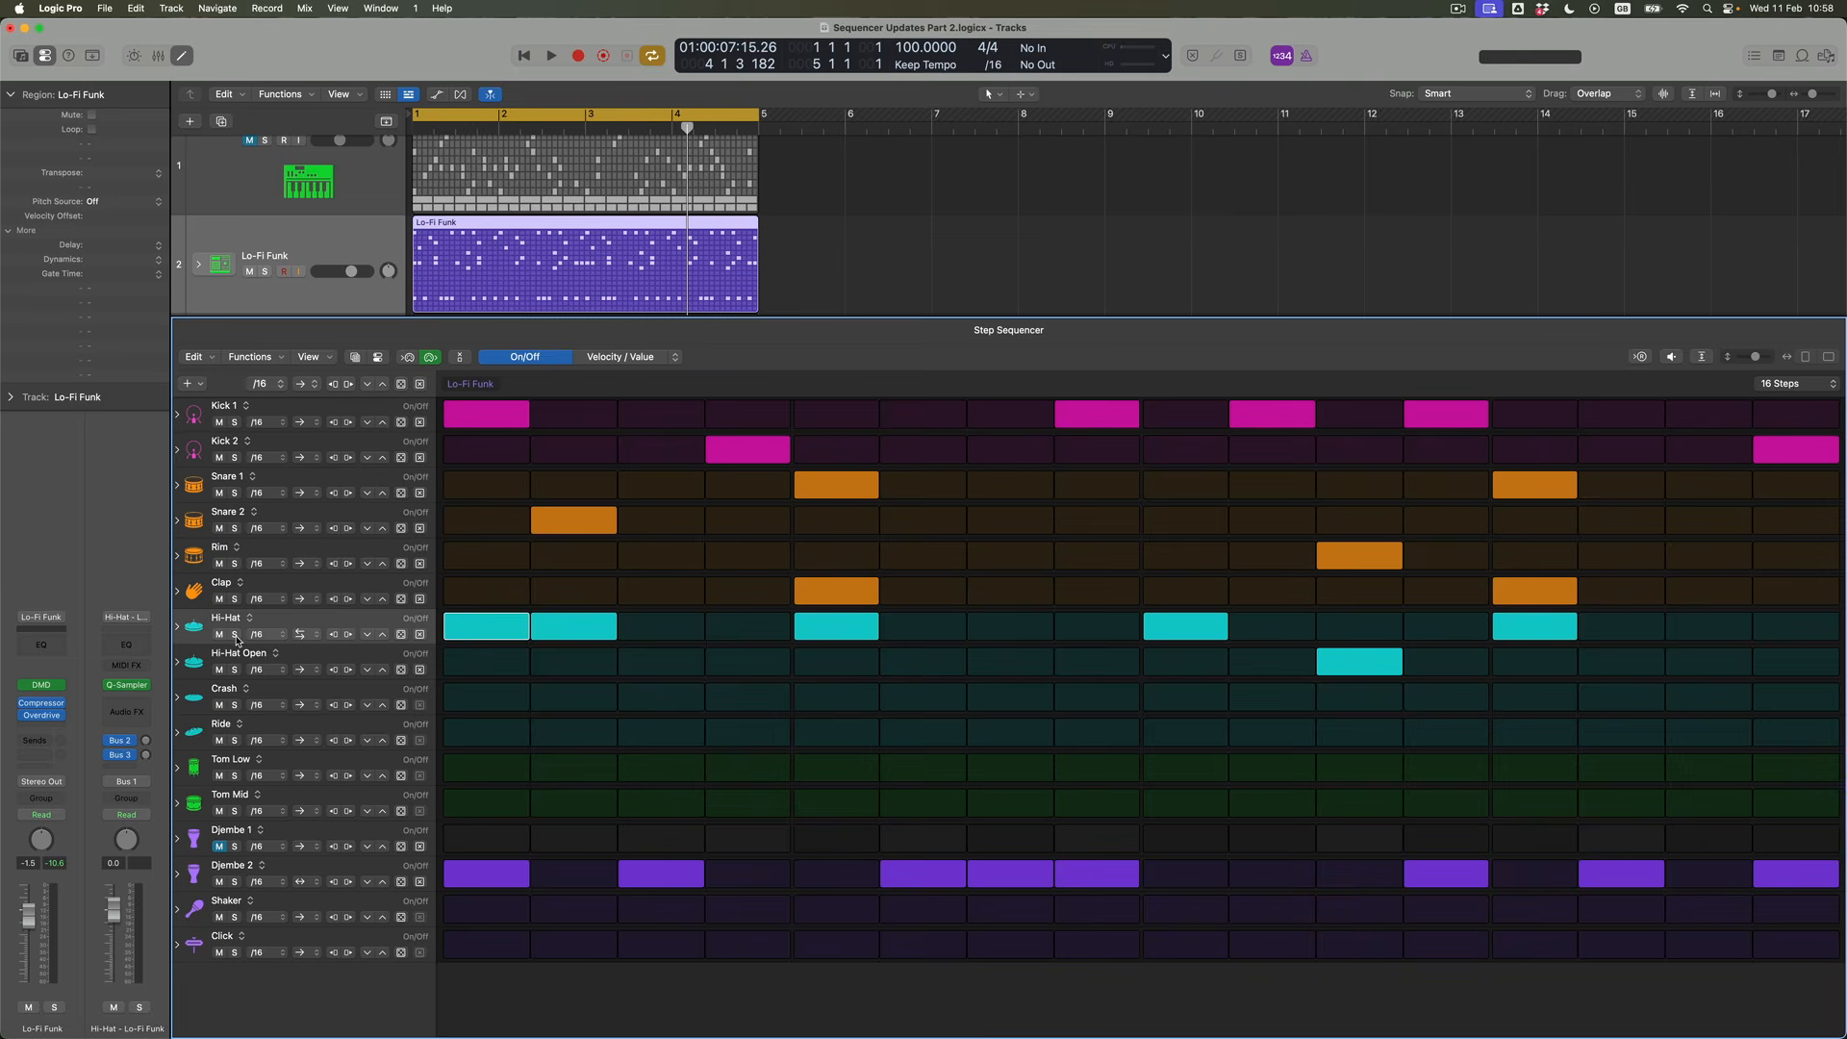
pyautogui.press('space')
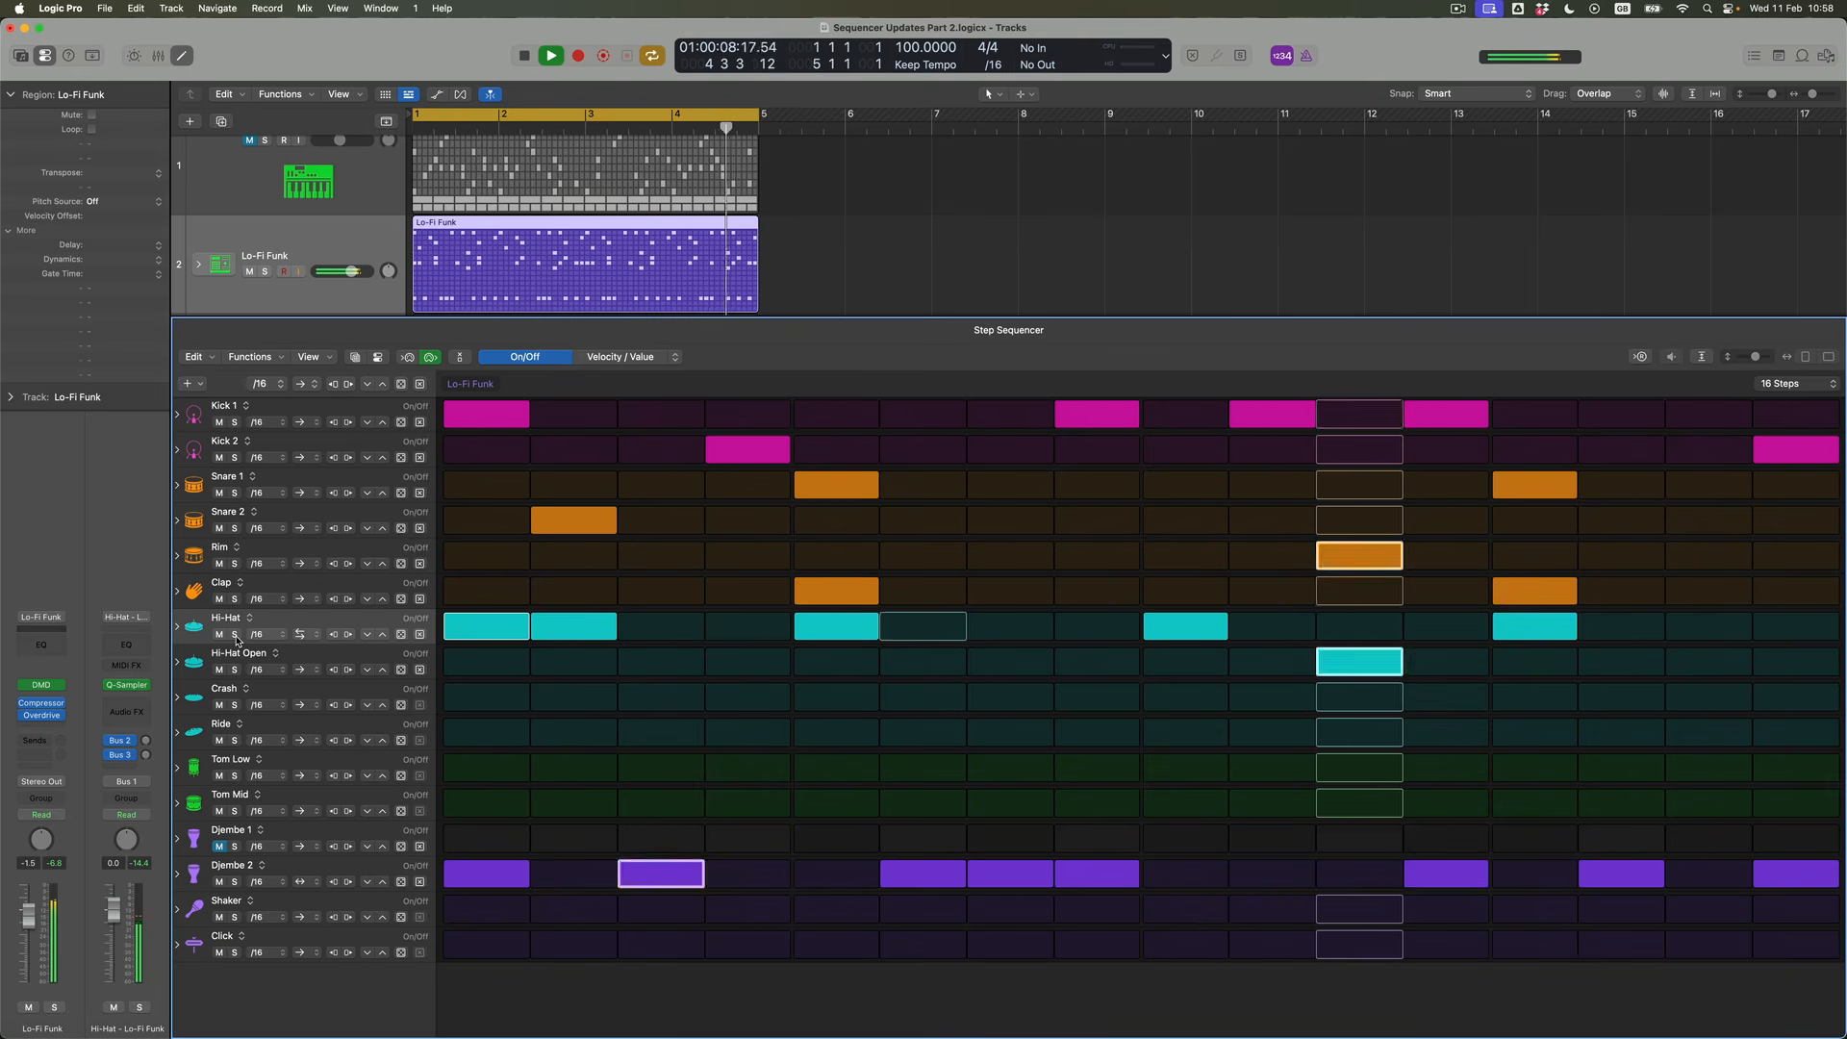
pyautogui.press('space')
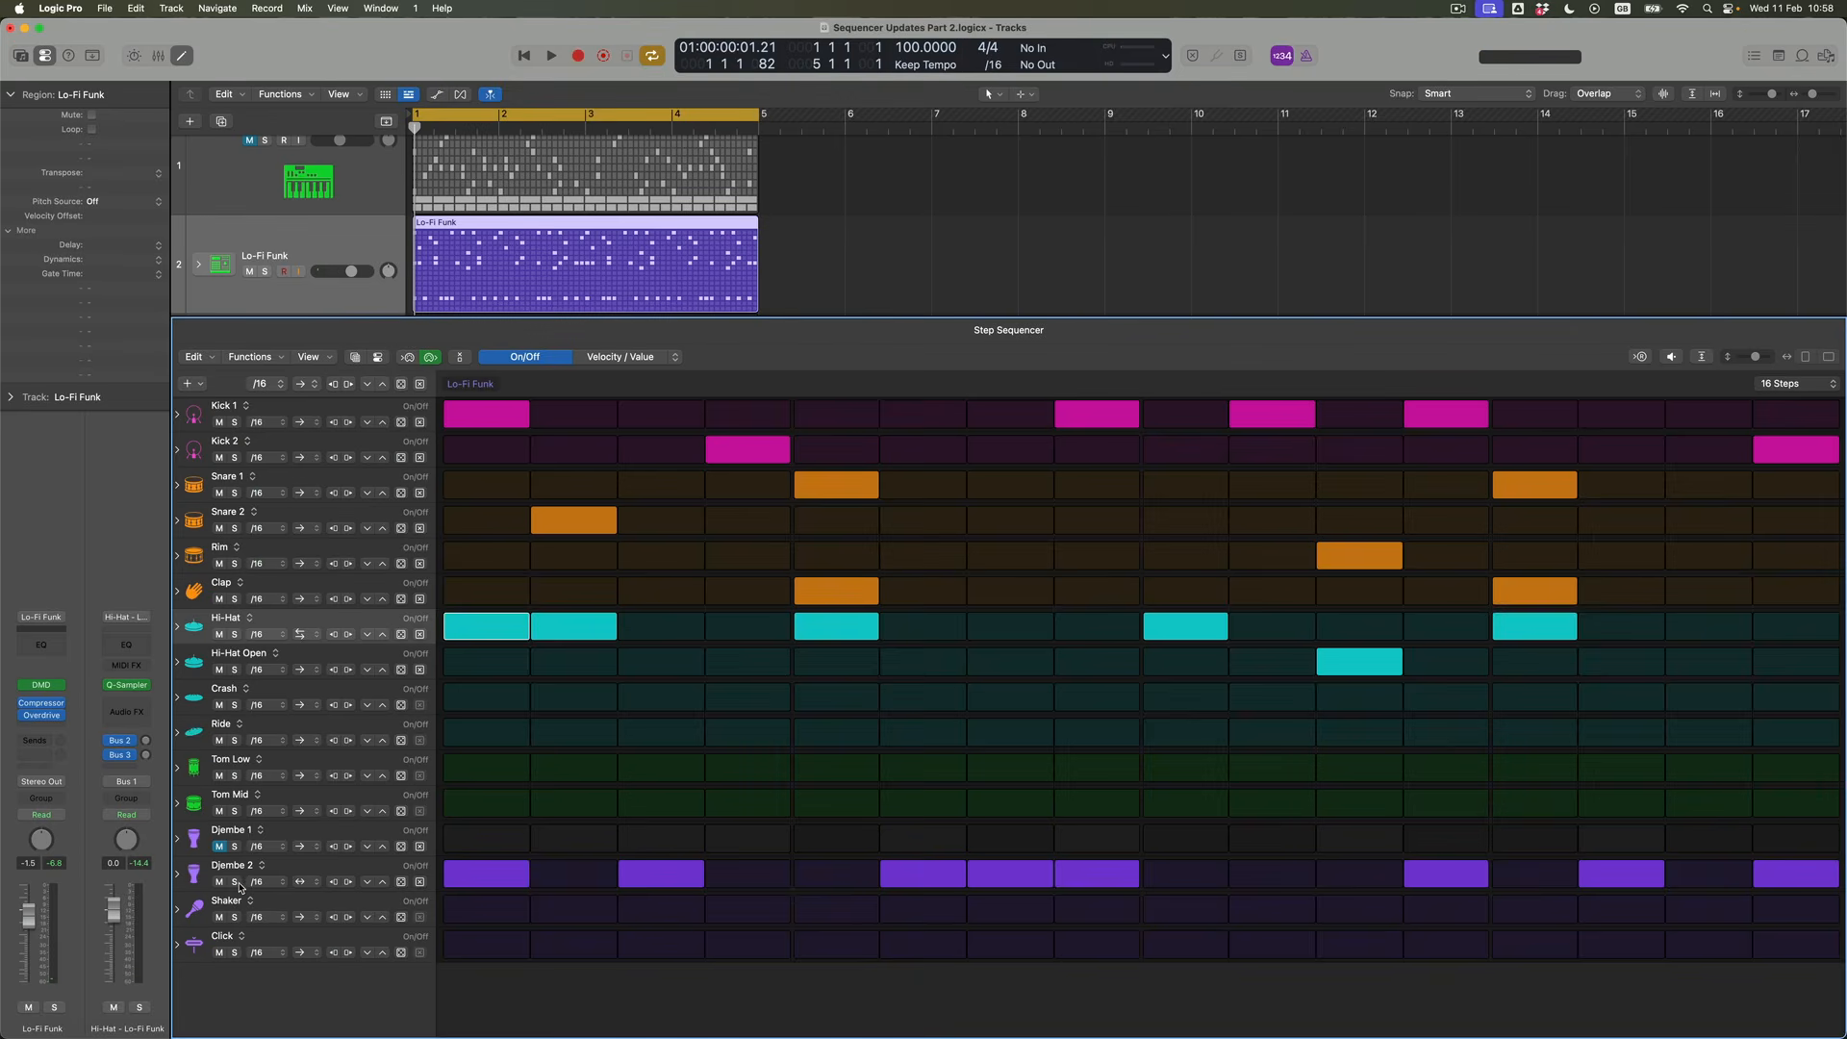
# Solo the Djembe 2 row and set its playback mode to the S-shaped arrow option
pyautogui.click(234, 881)
pyautogui.click(304, 883)
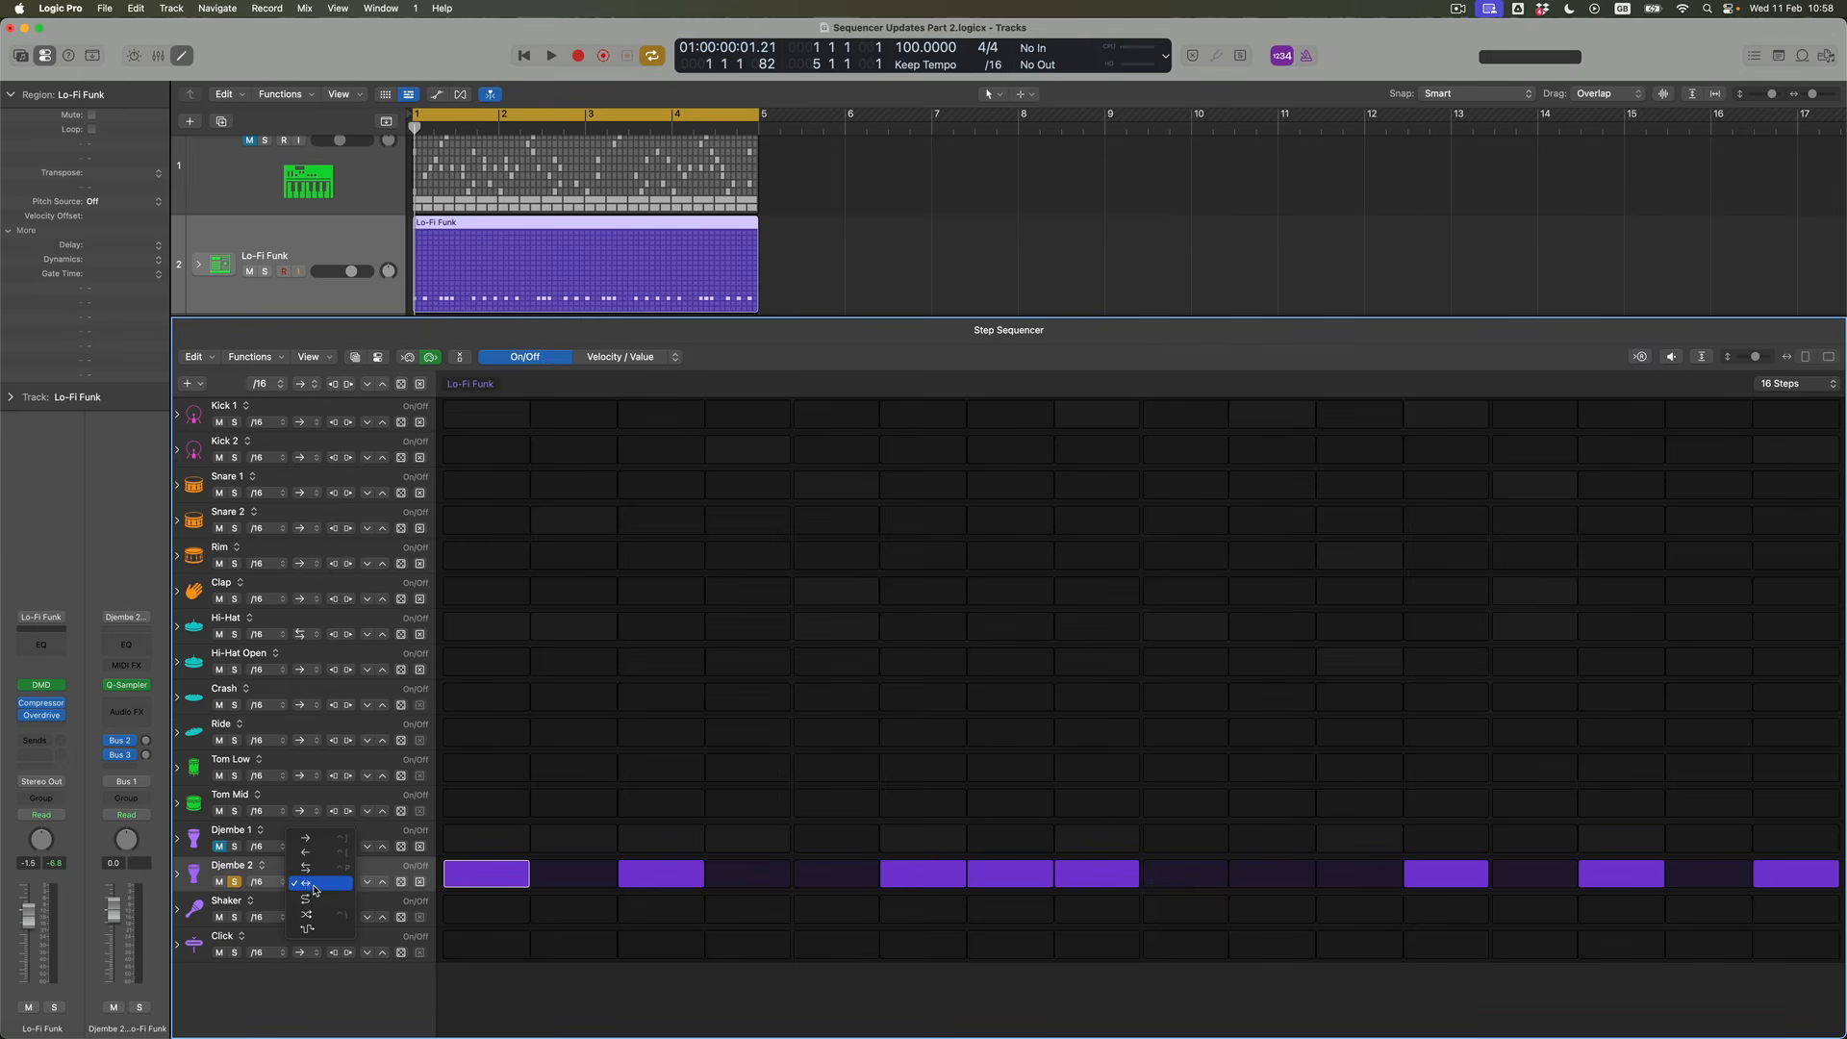
pyautogui.click(321, 901)
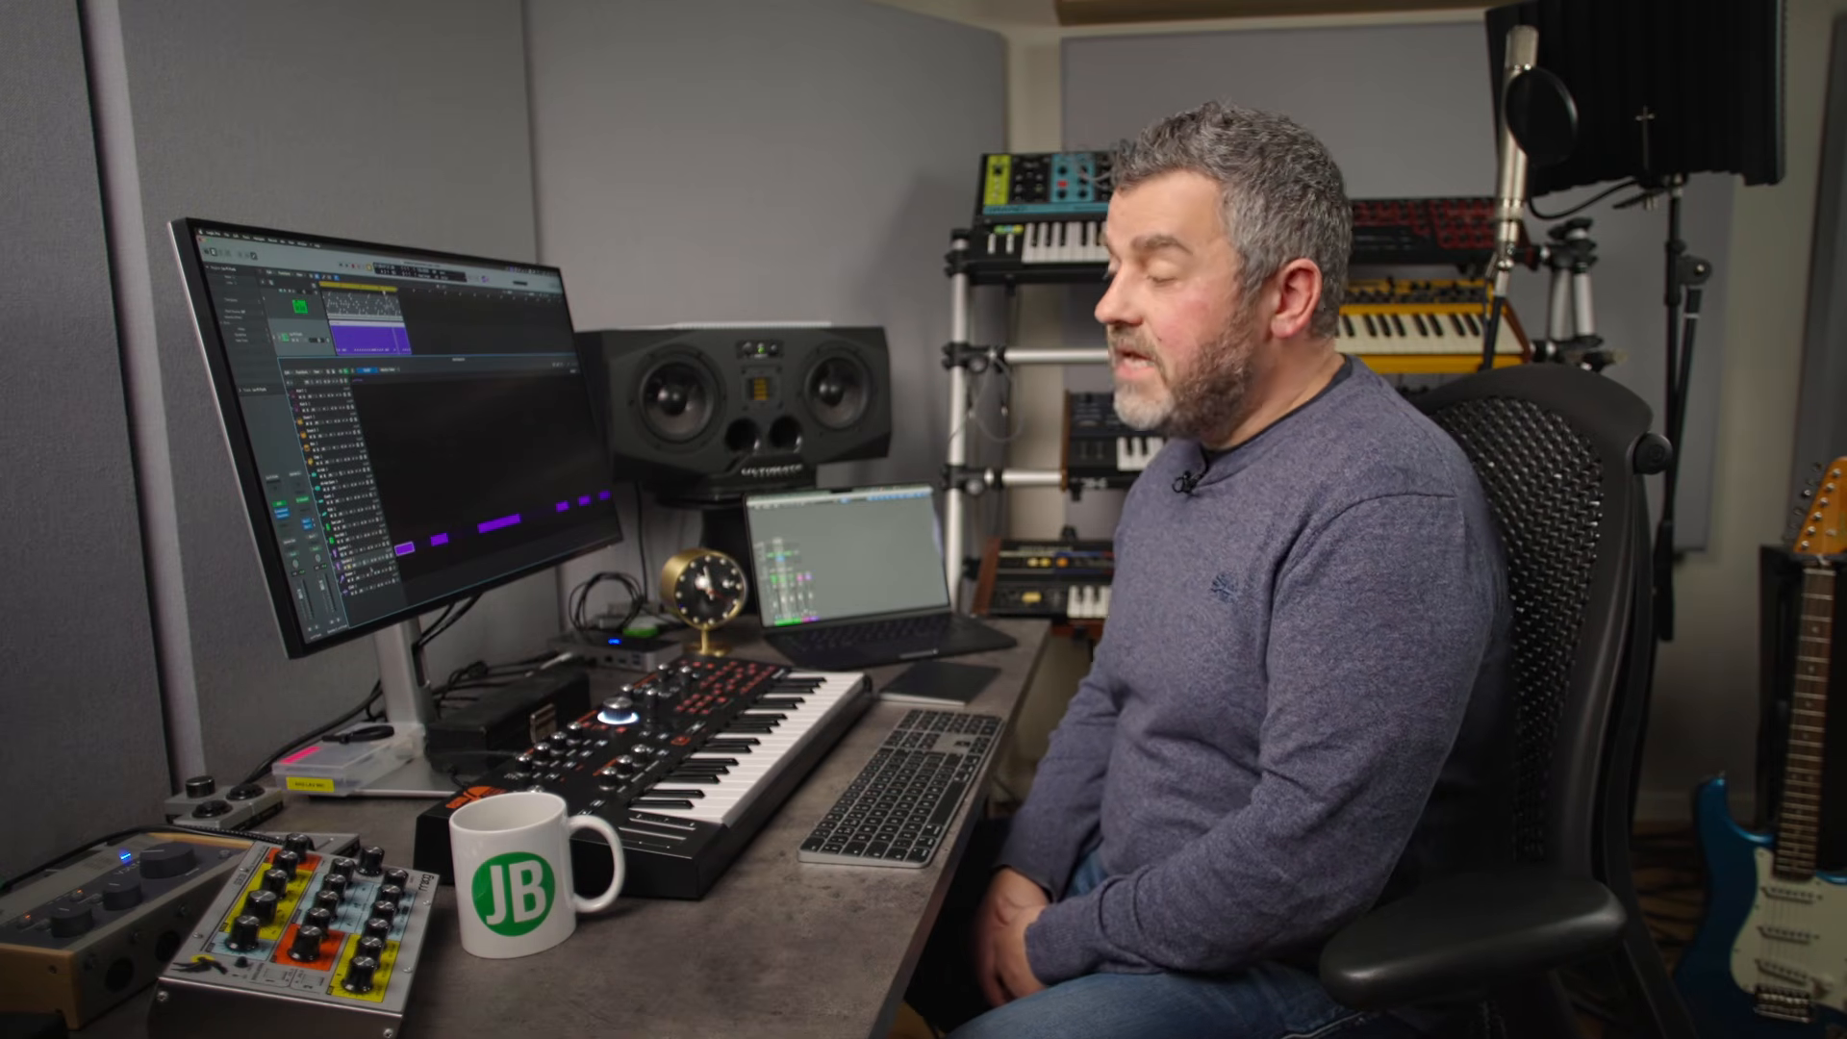
pyautogui.press('super+z')
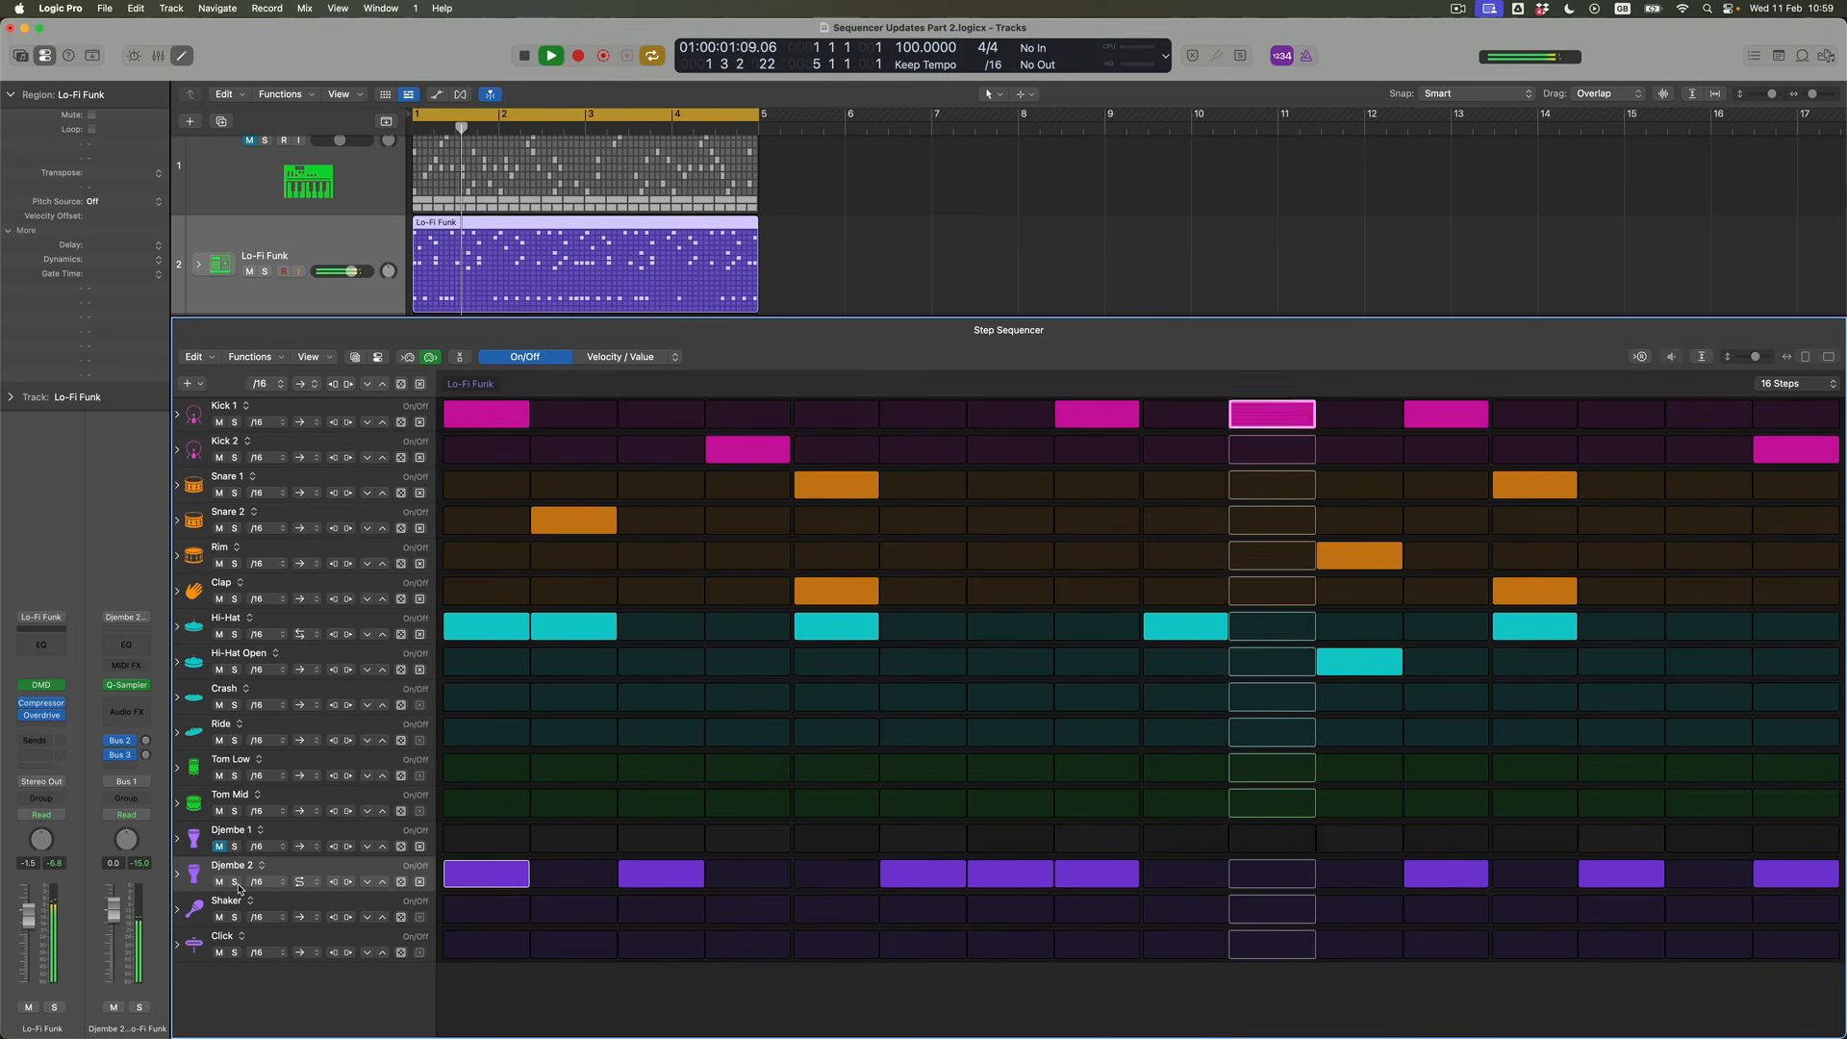
# Set the Djembe 2 row's playback mode to the zigzag arrow option and audition the pattern
pyautogui.press('space')
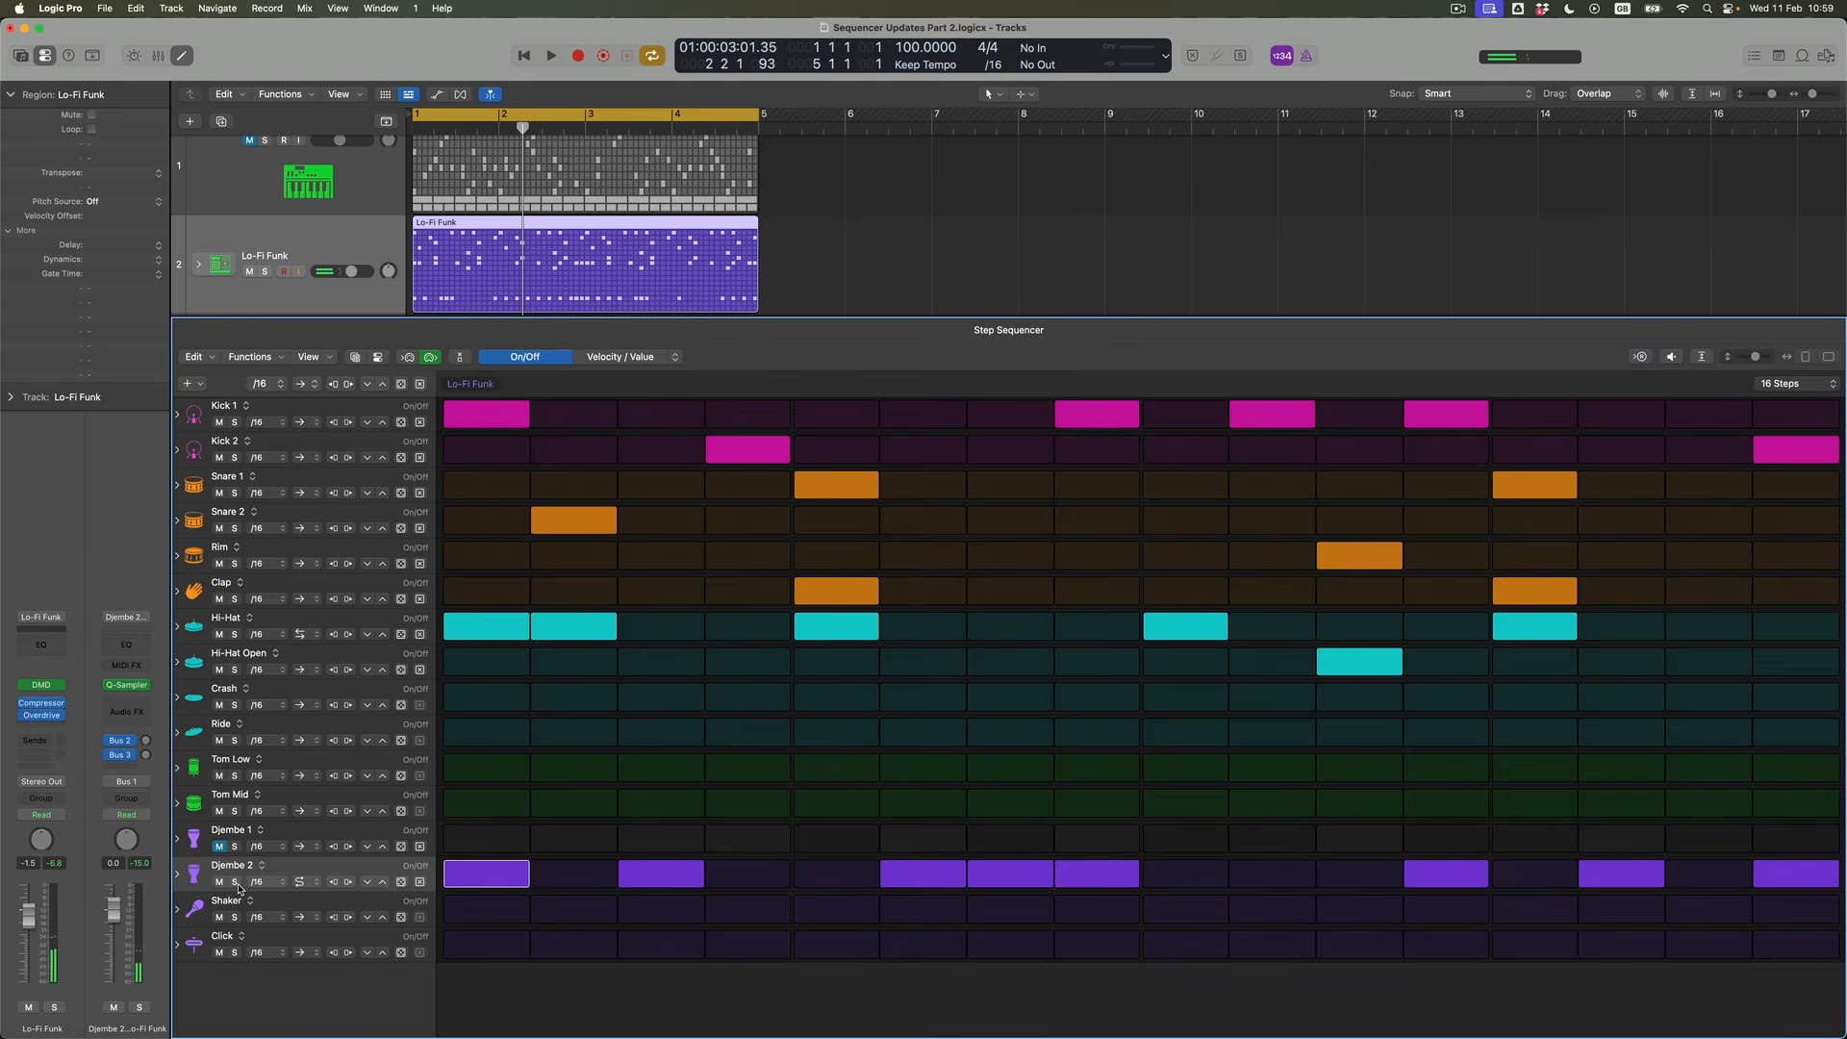
pyautogui.click(302, 883)
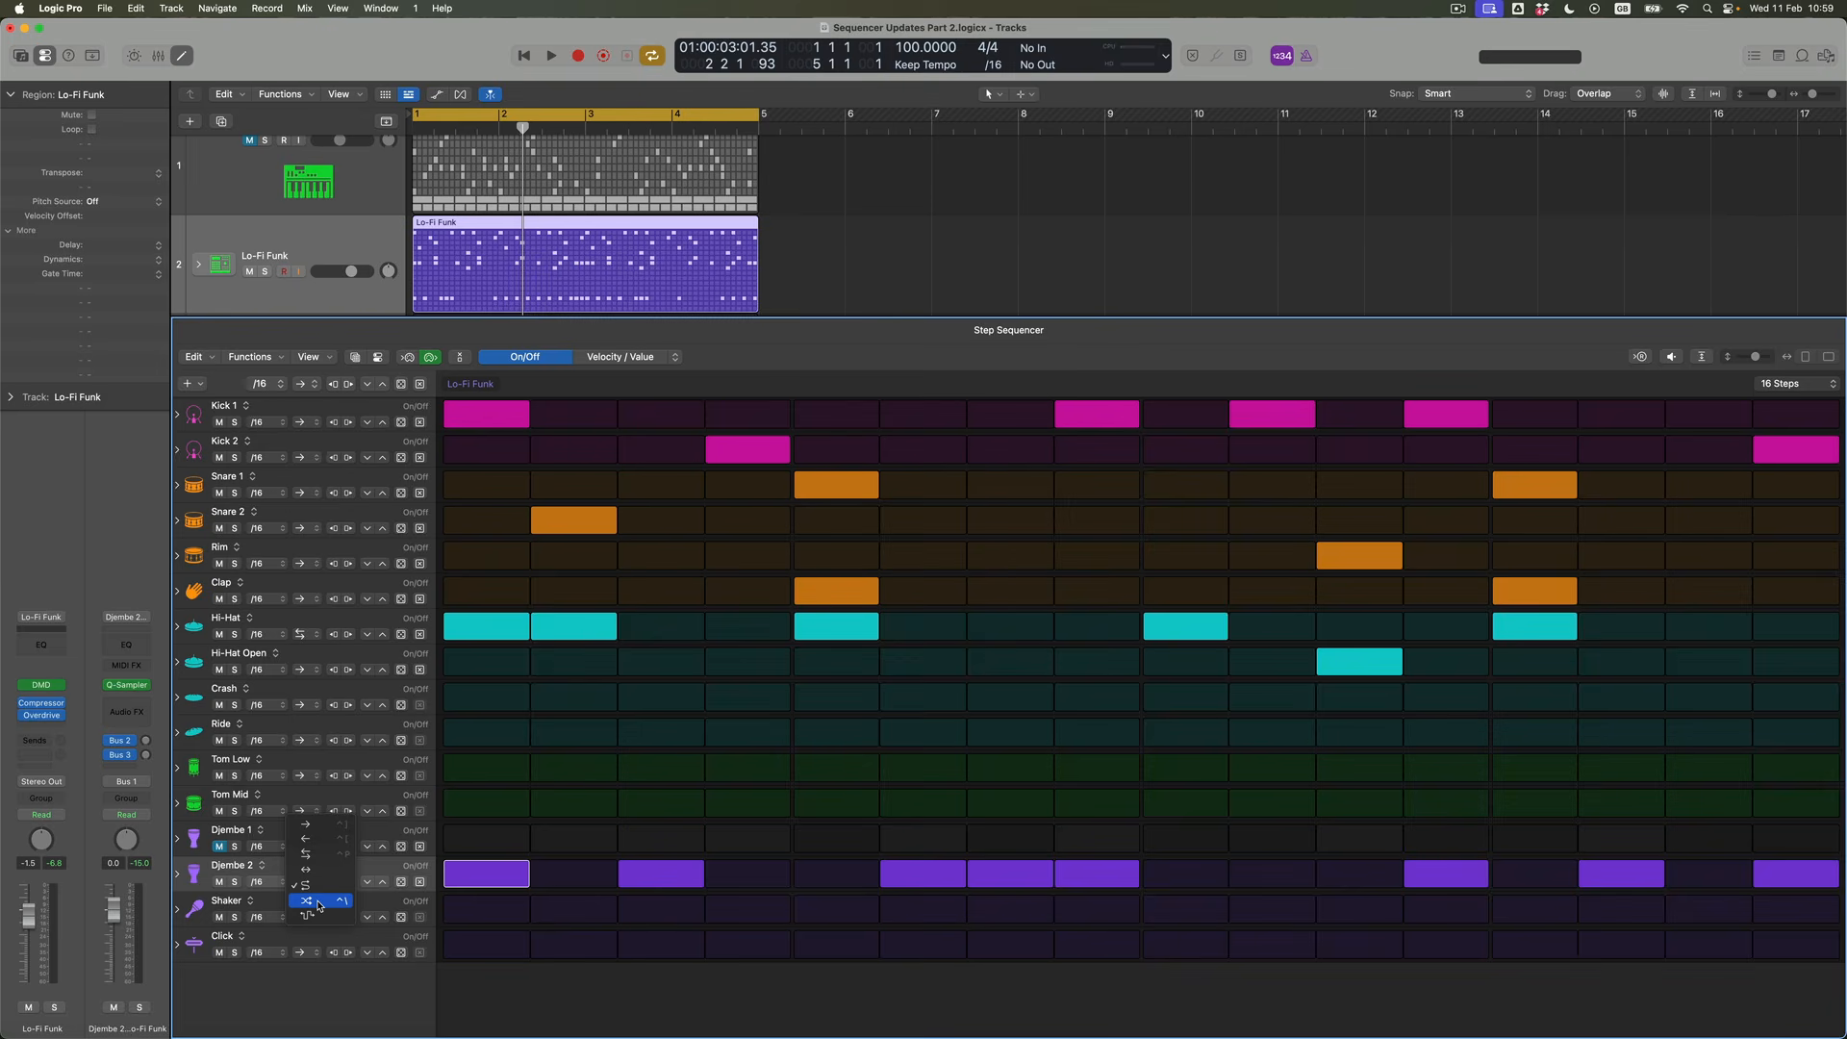
pyautogui.click(308, 915)
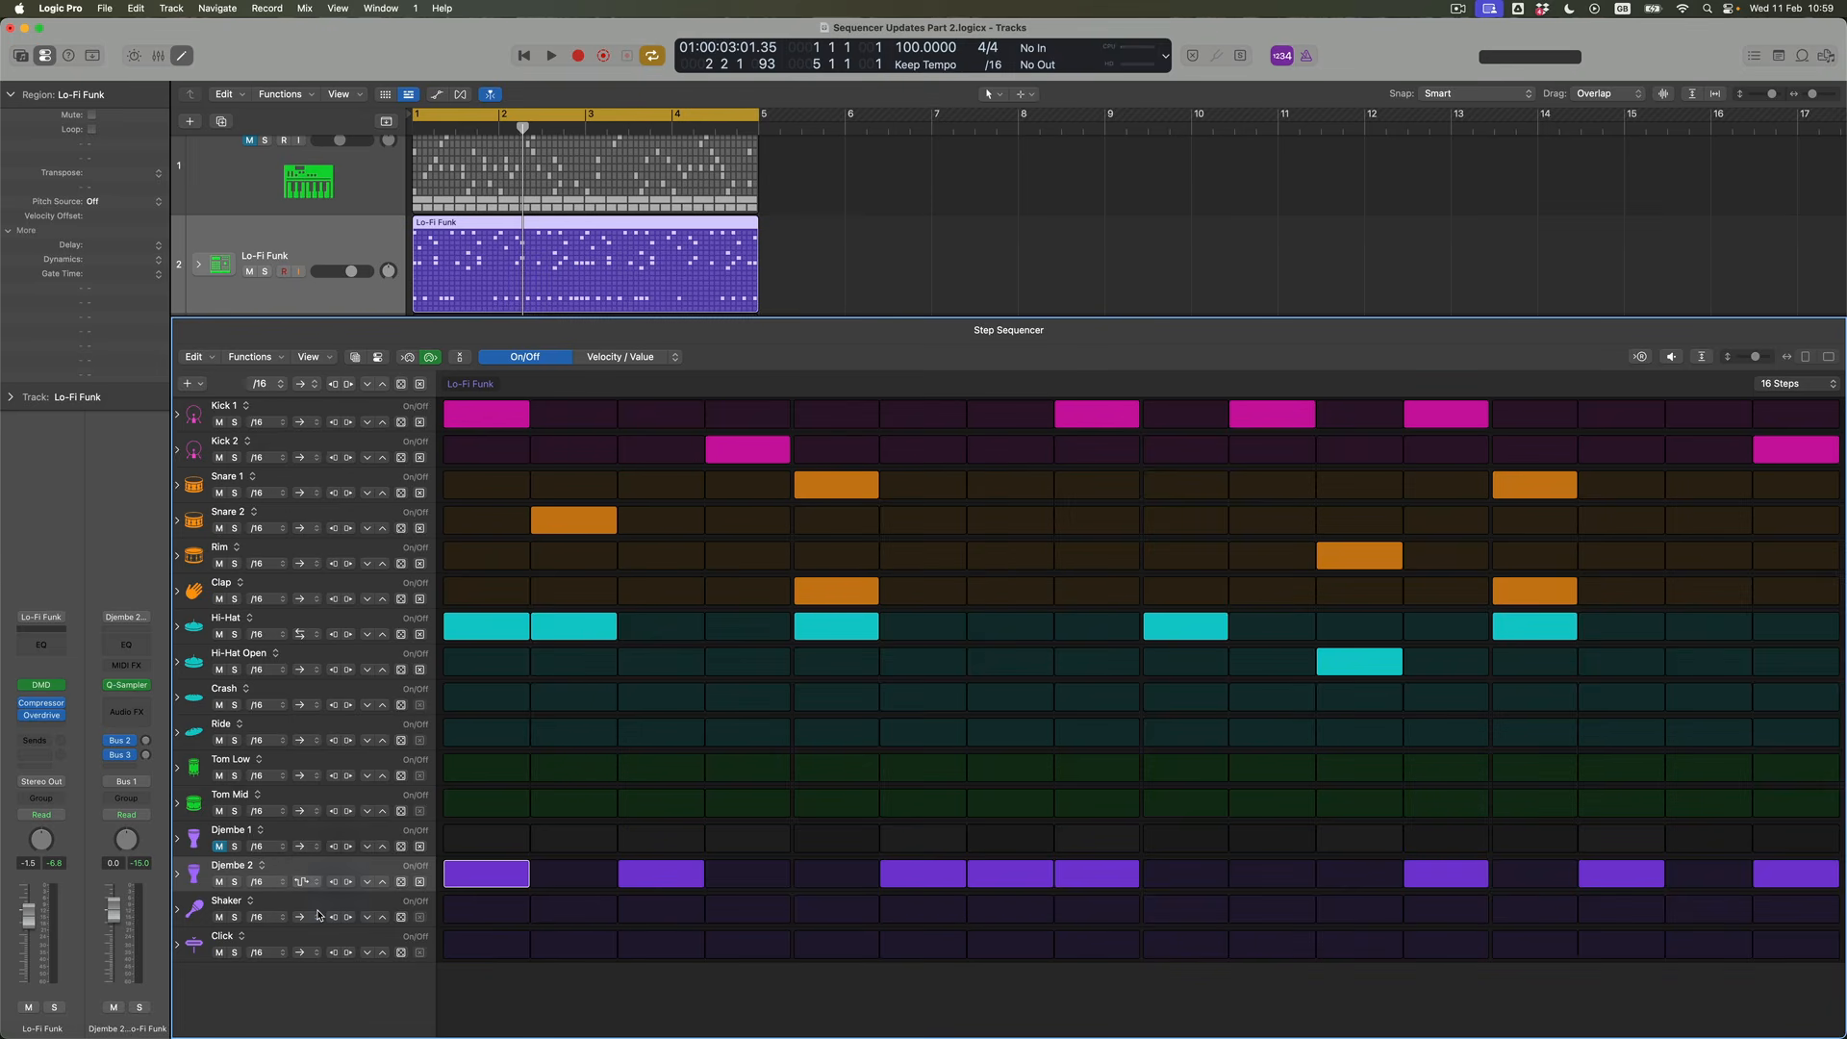
pyautogui.press('space')
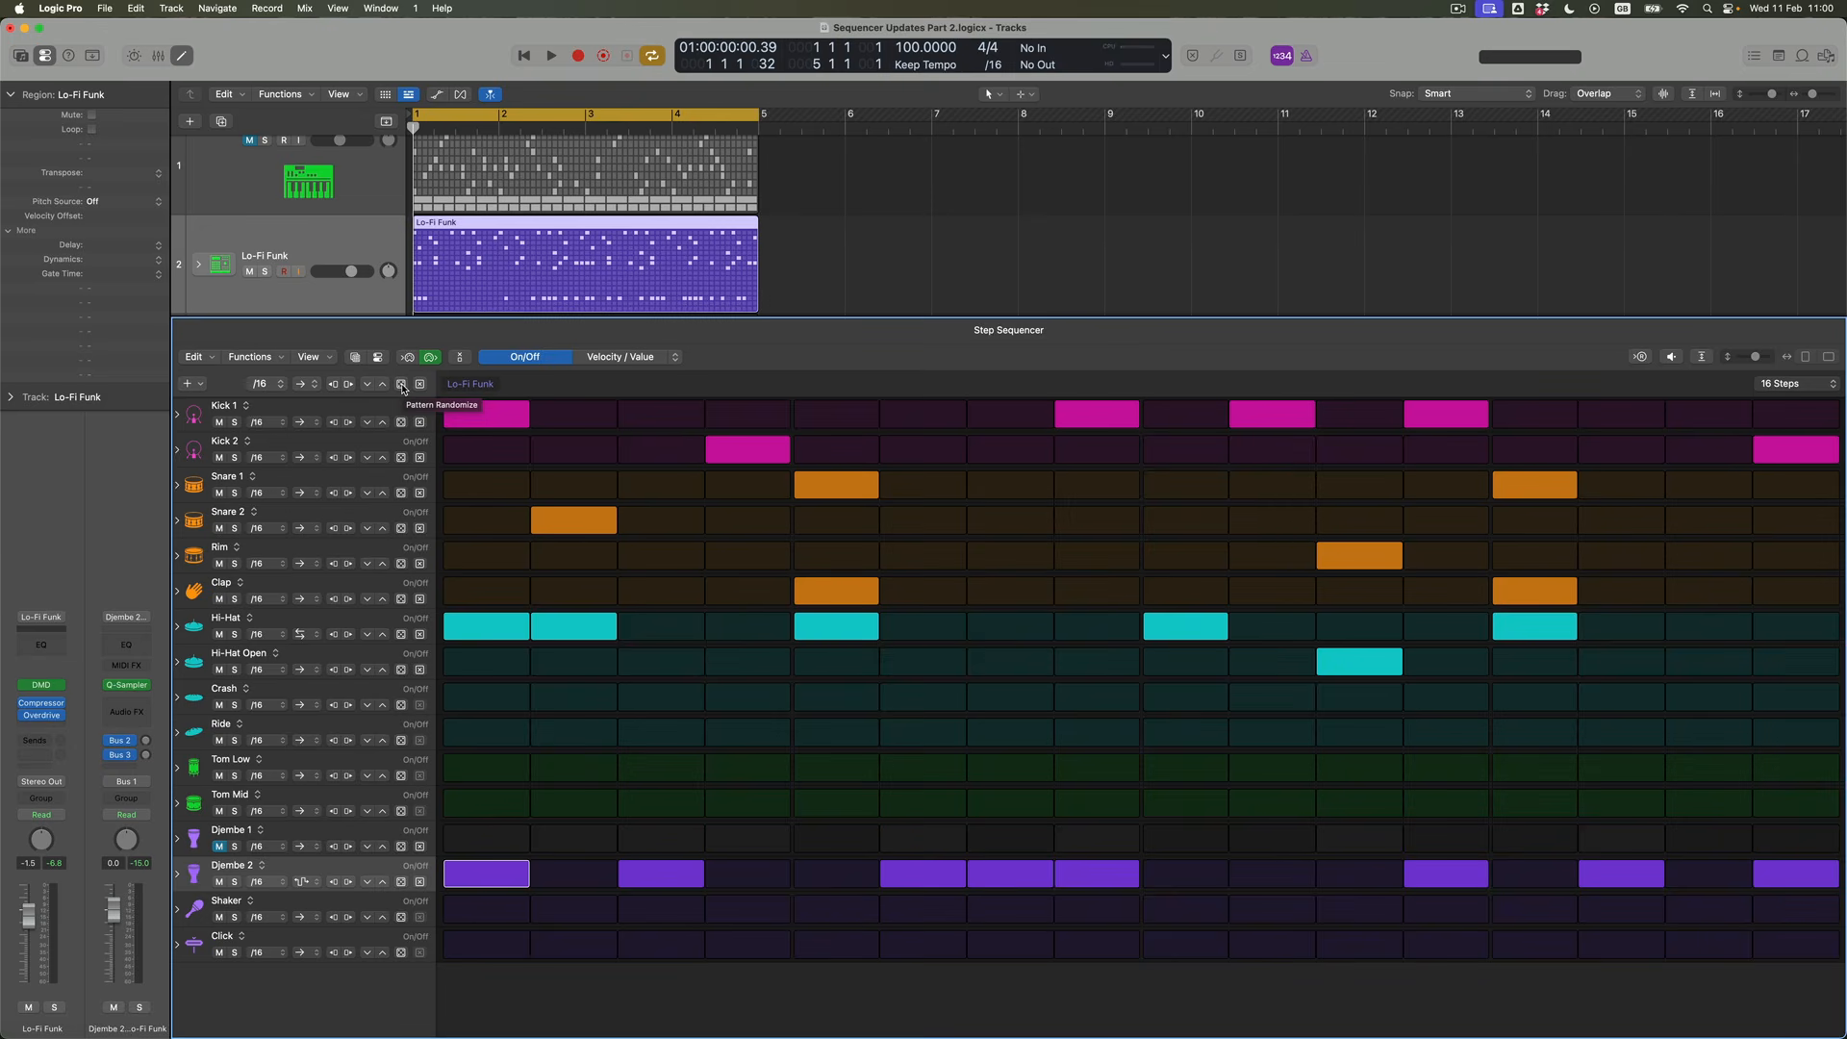
# Show the Djembe 2 row's edit subrows and randomize its velocities in Range mode between 80 and 115
pyautogui.click(178, 876)
pyautogui.scroll(-5, 403, 877)
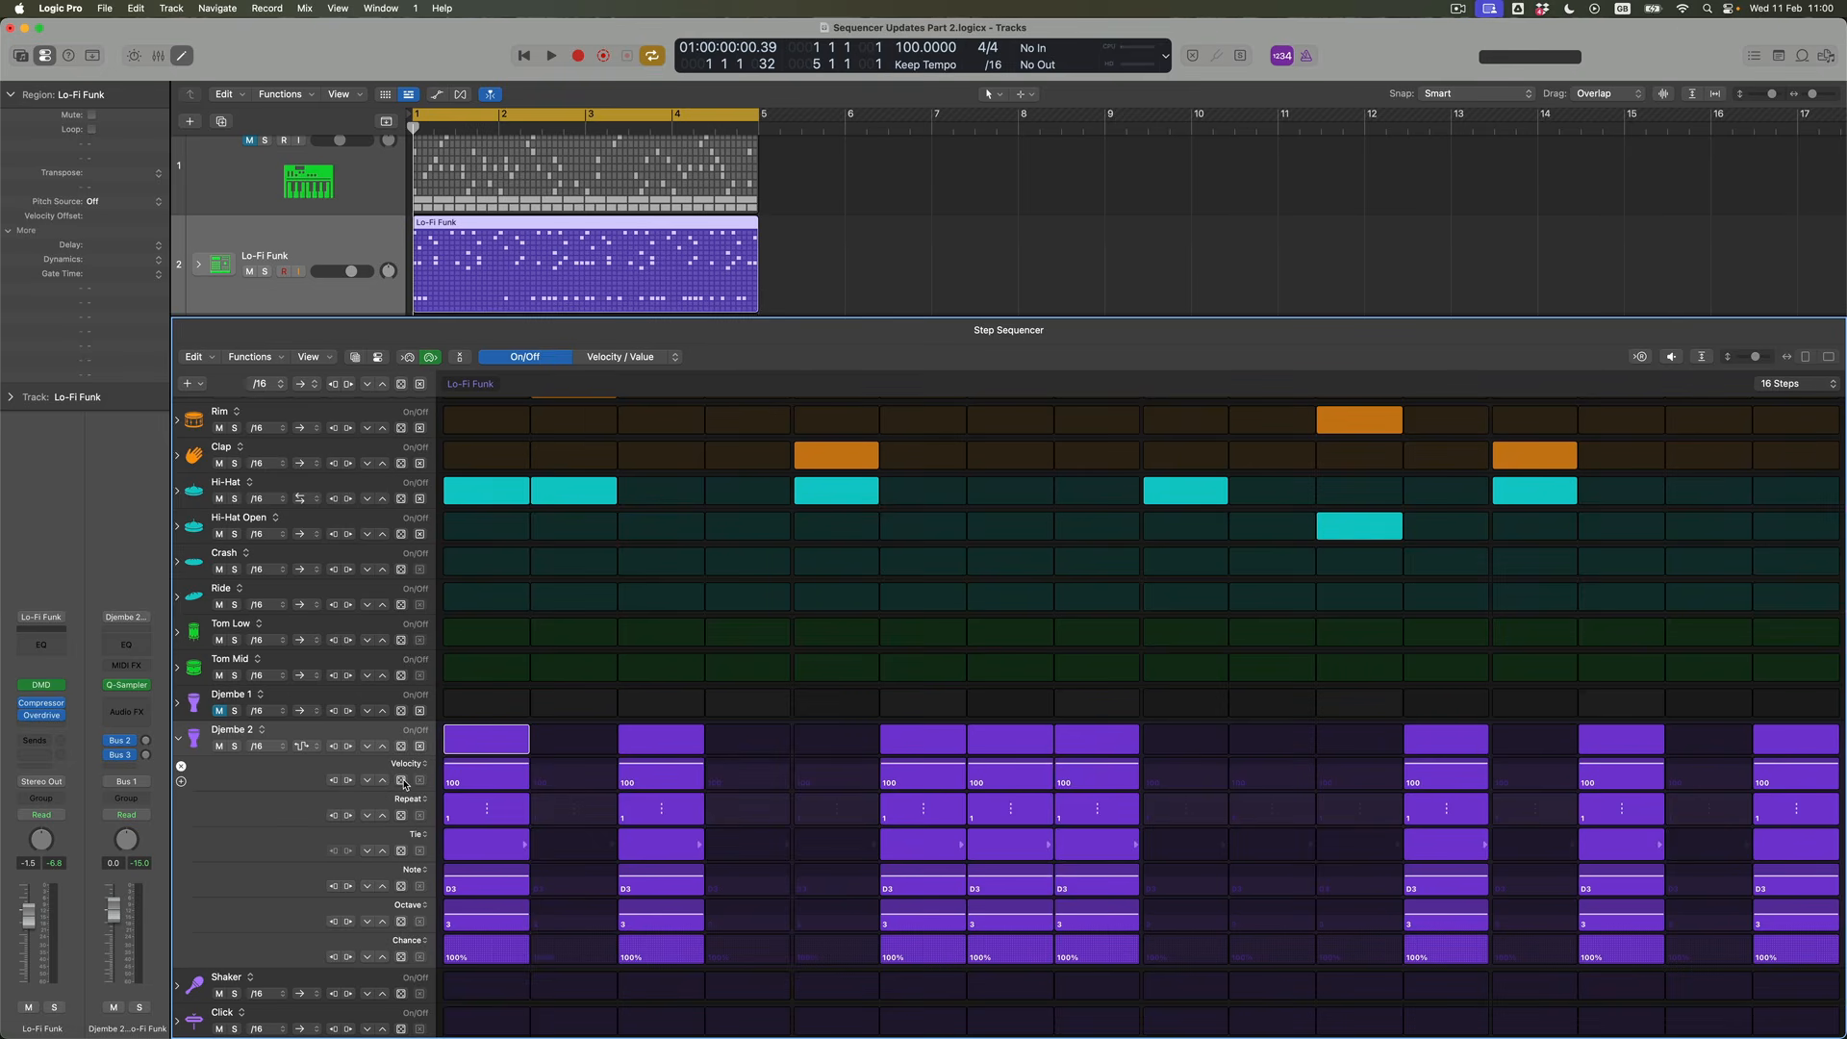
pyautogui.click(404, 781)
pyautogui.click(503, 819)
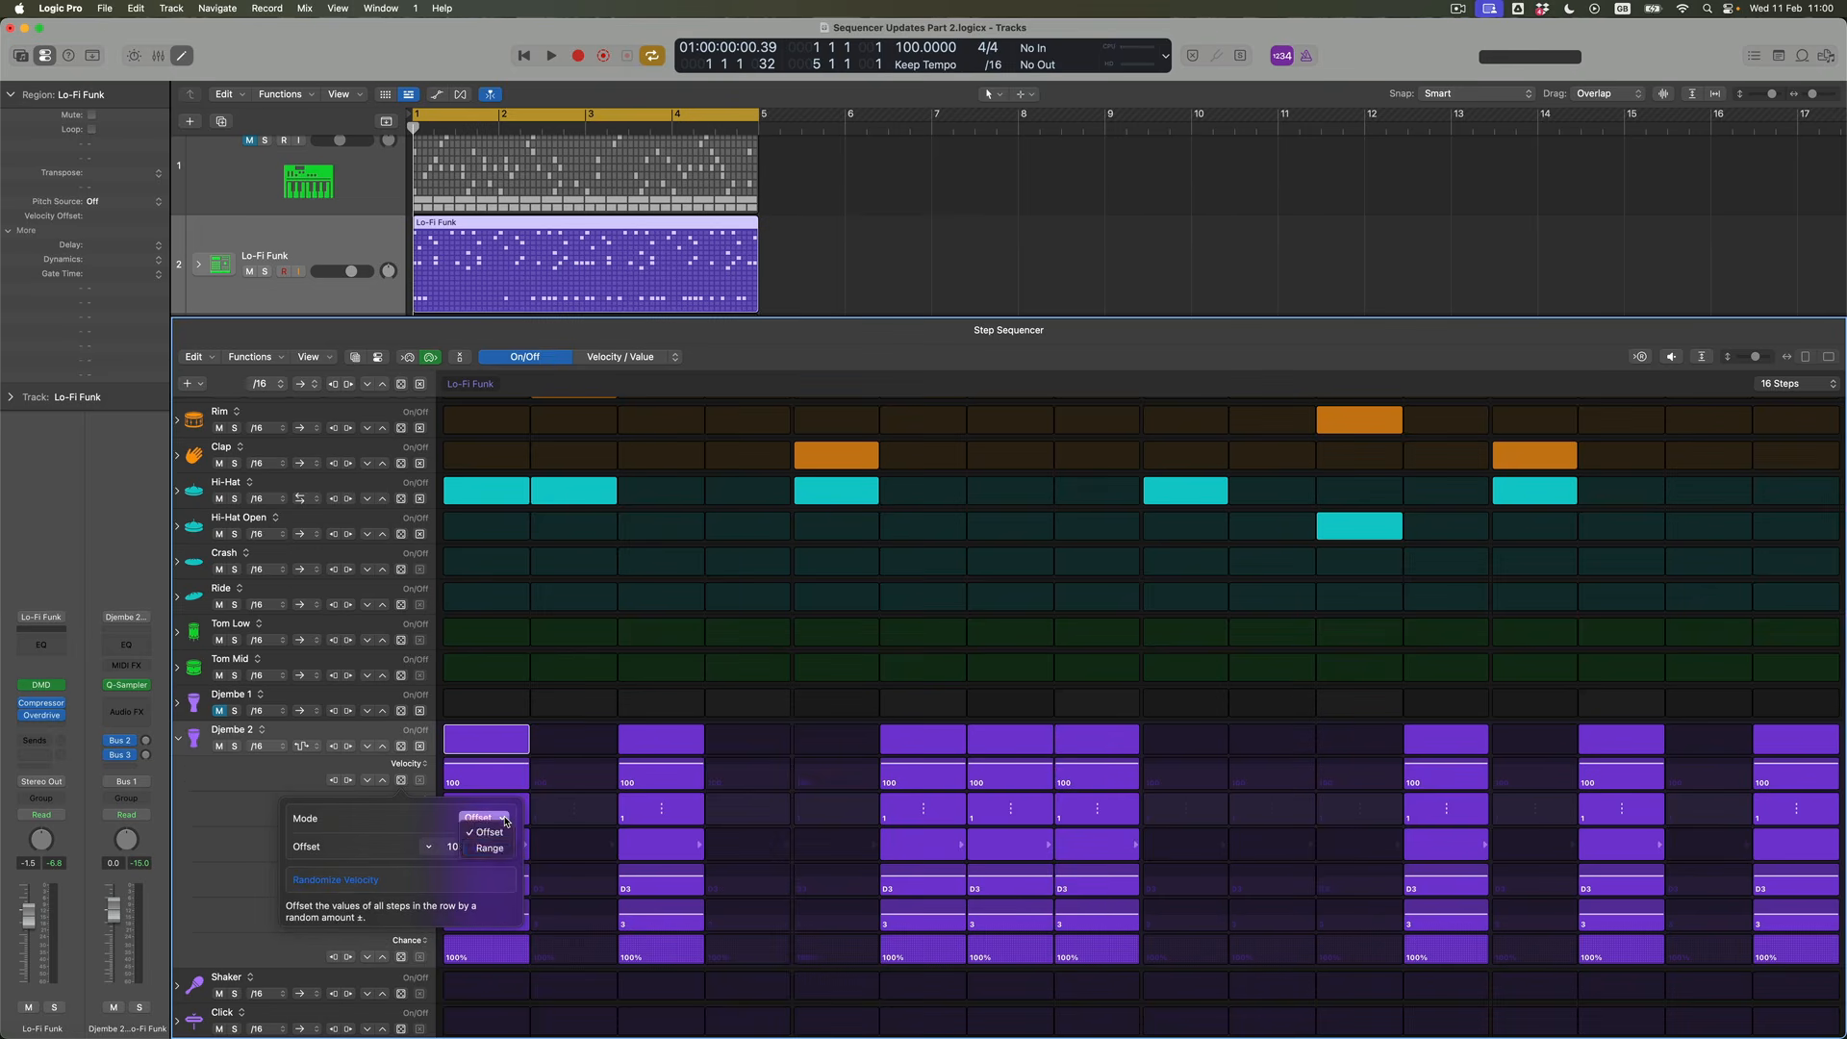
pyautogui.click(490, 848)
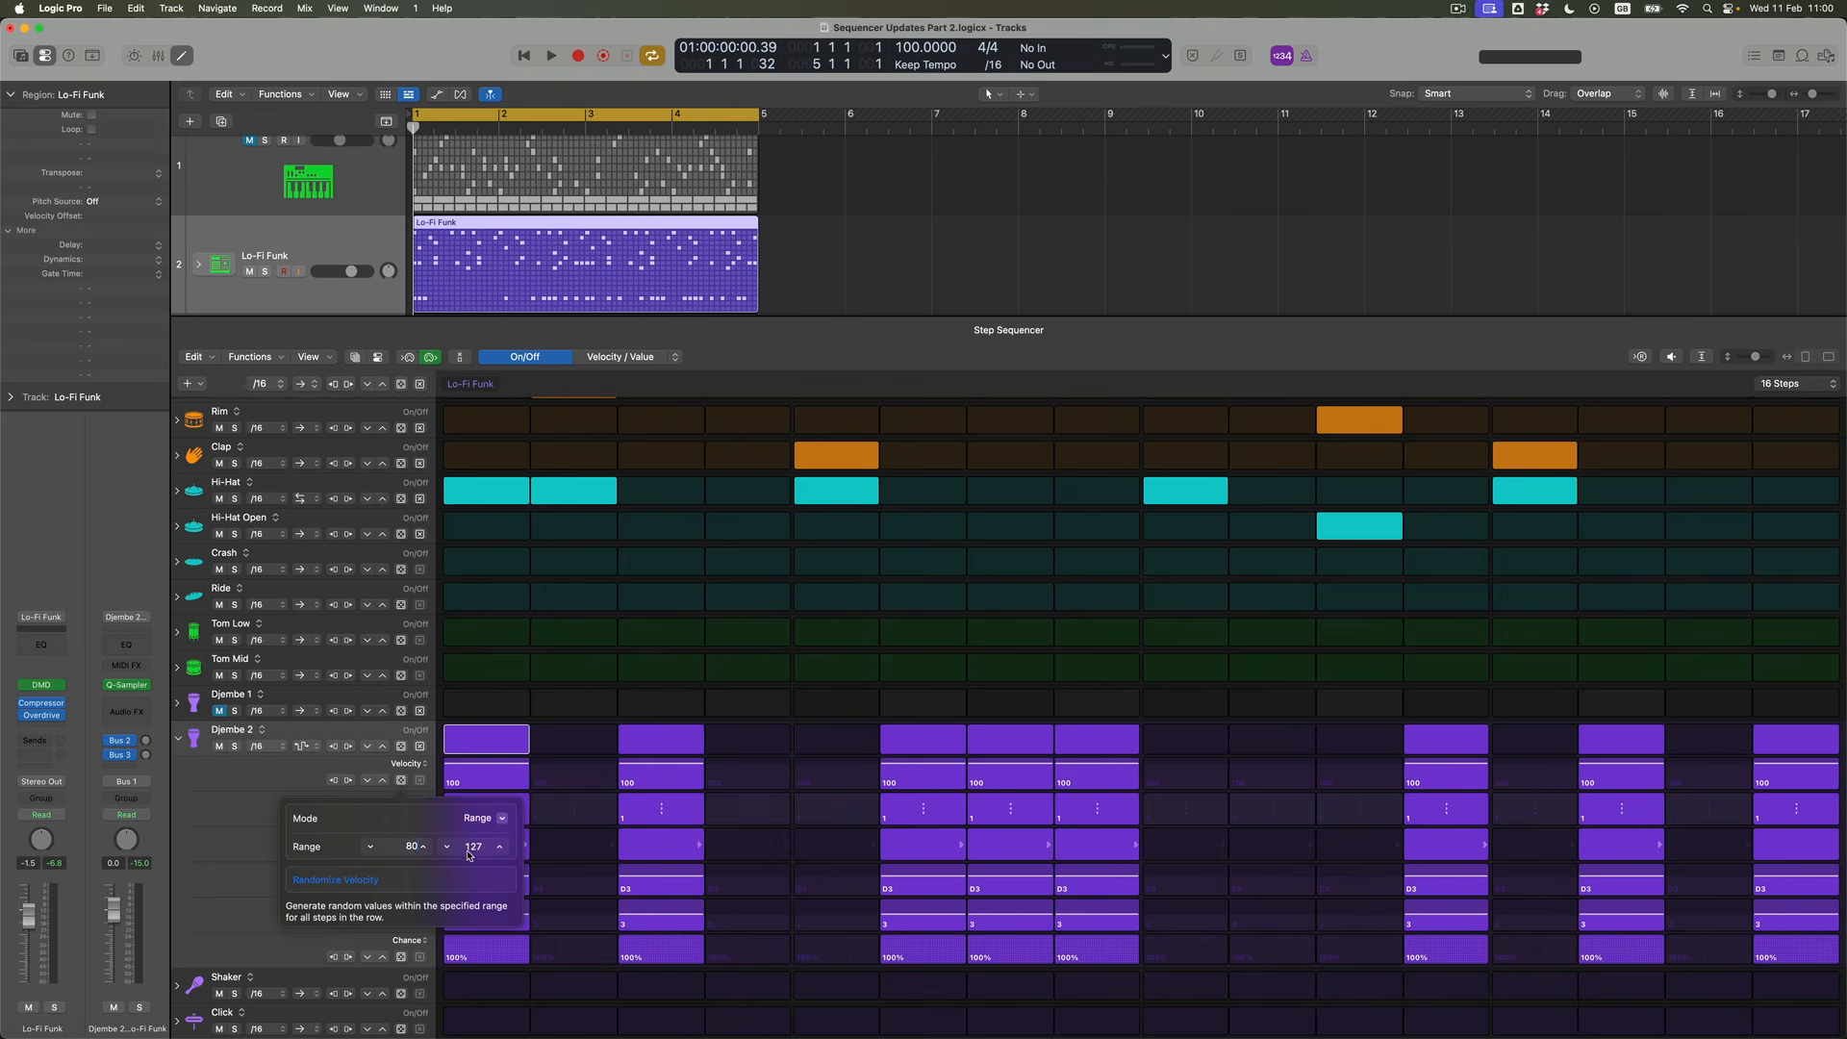
pyautogui.doubleClick(483, 848)
pyautogui.write('115')
pyautogui.write('80')
pyautogui.click(378, 879)
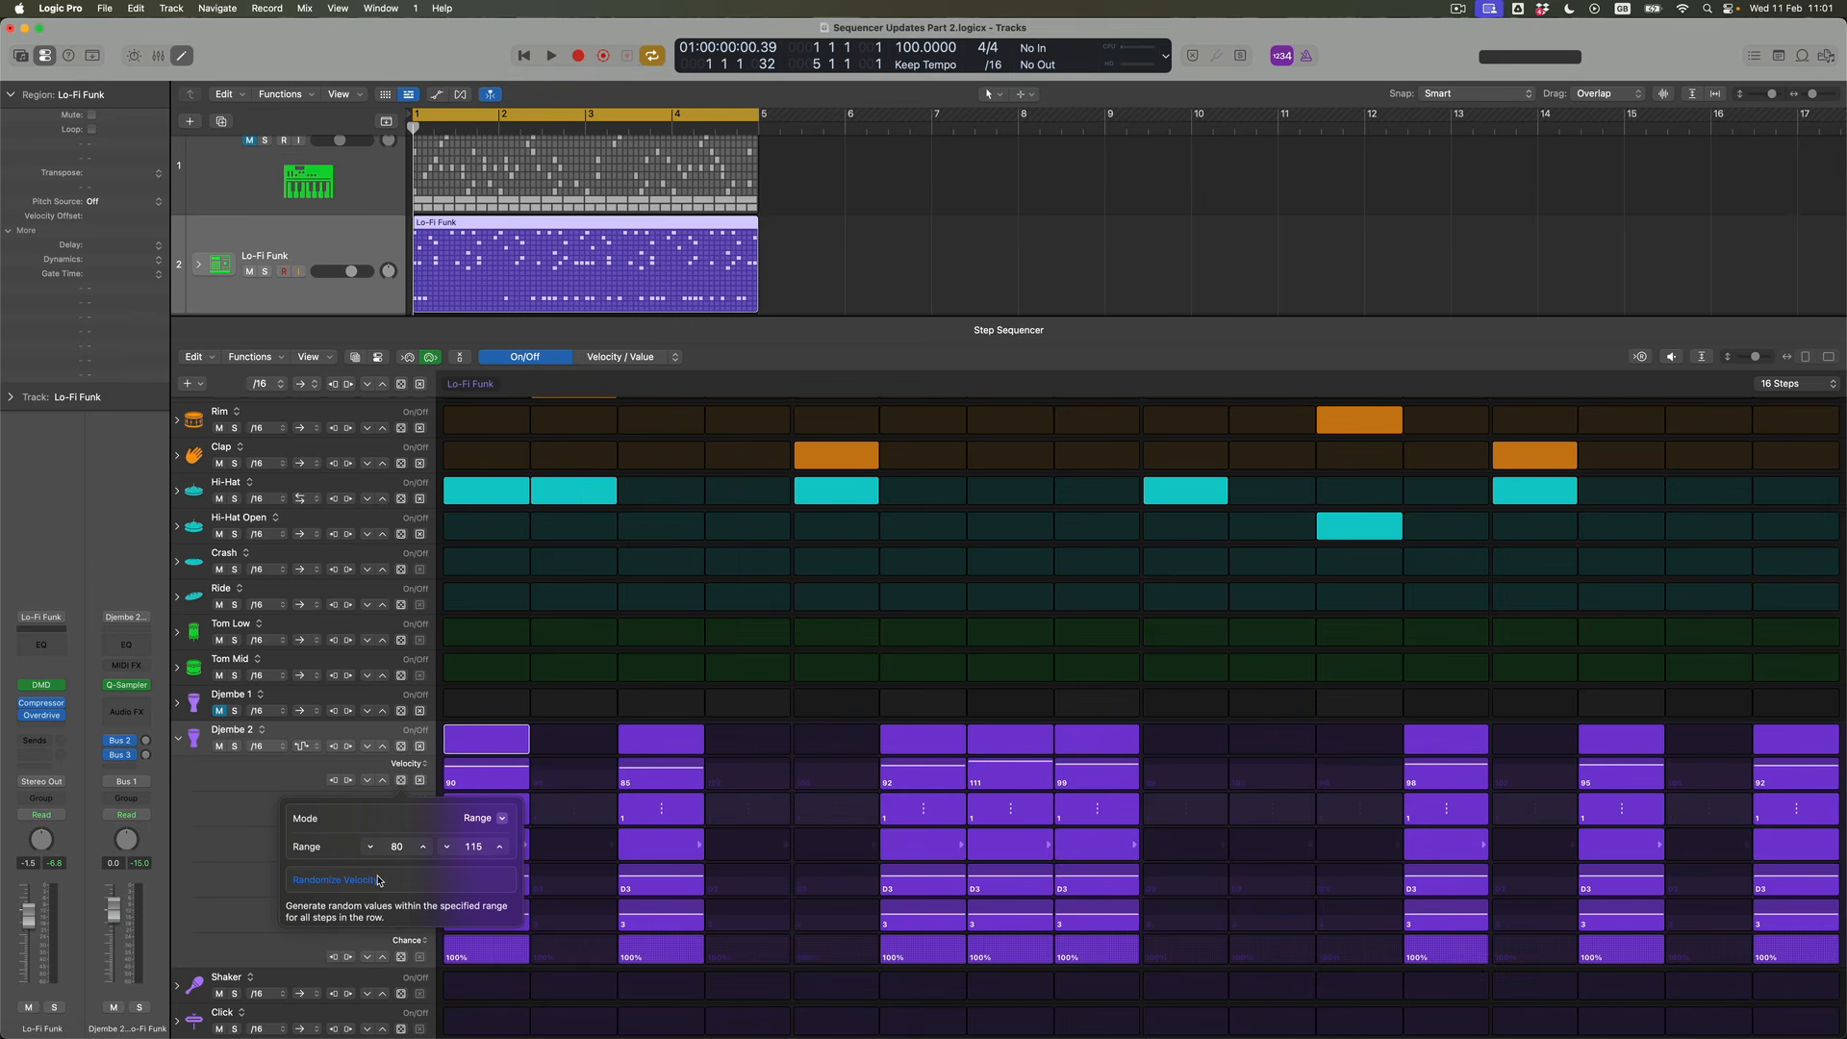
pyautogui.click(230, 847)
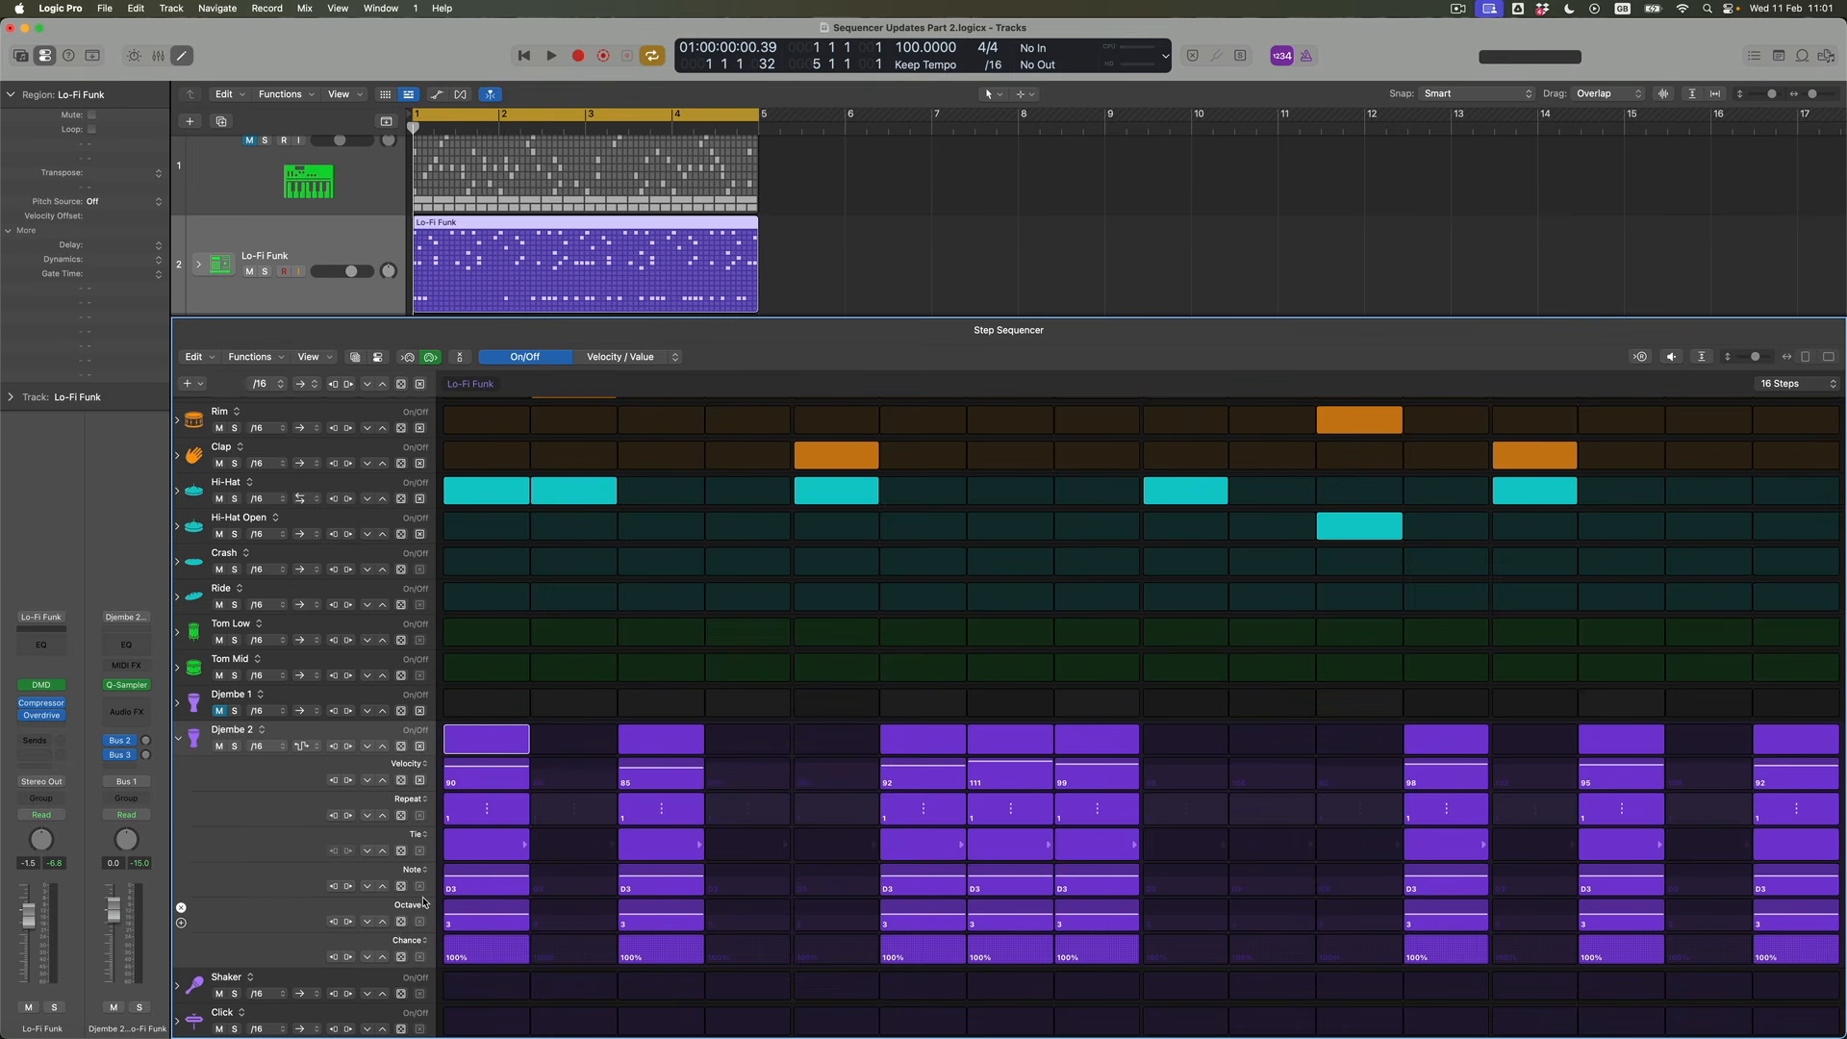
# Randomize the Djembe 2 row's Repeat values twice and collapse its subrows
pyautogui.click(402, 817)
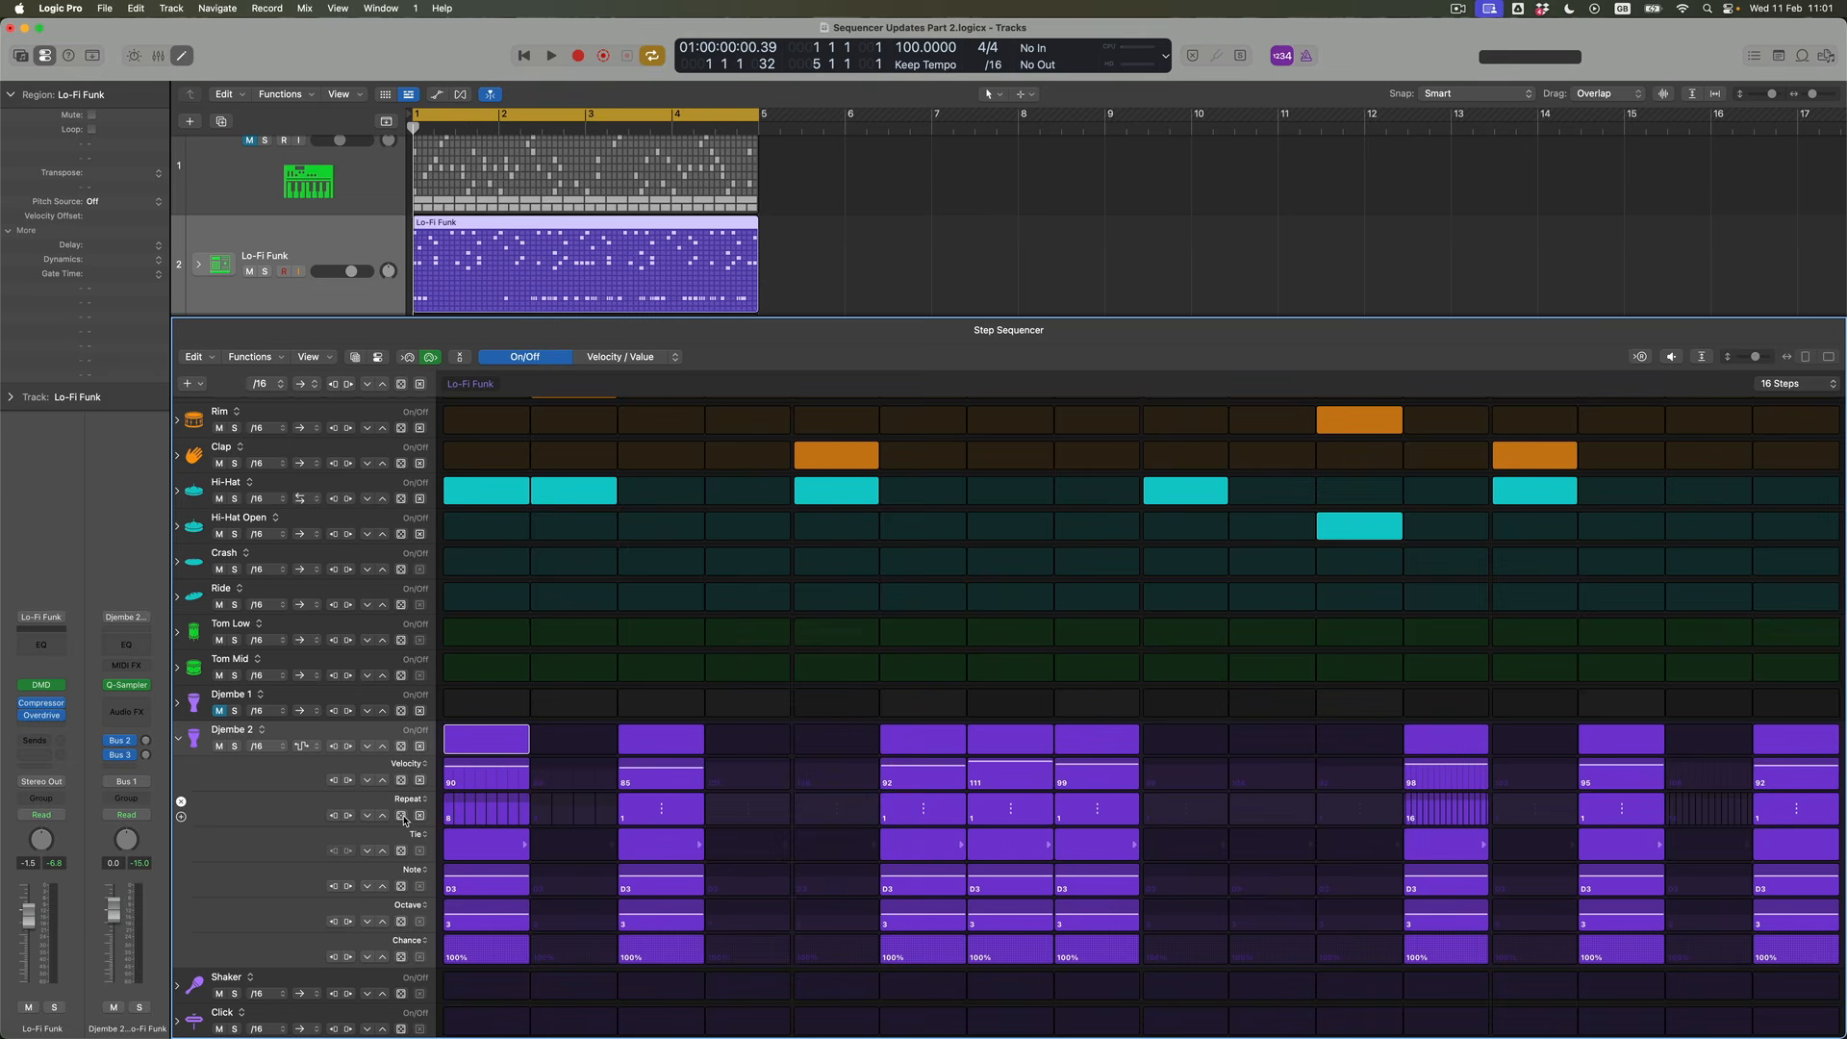
pyautogui.click(402, 817)
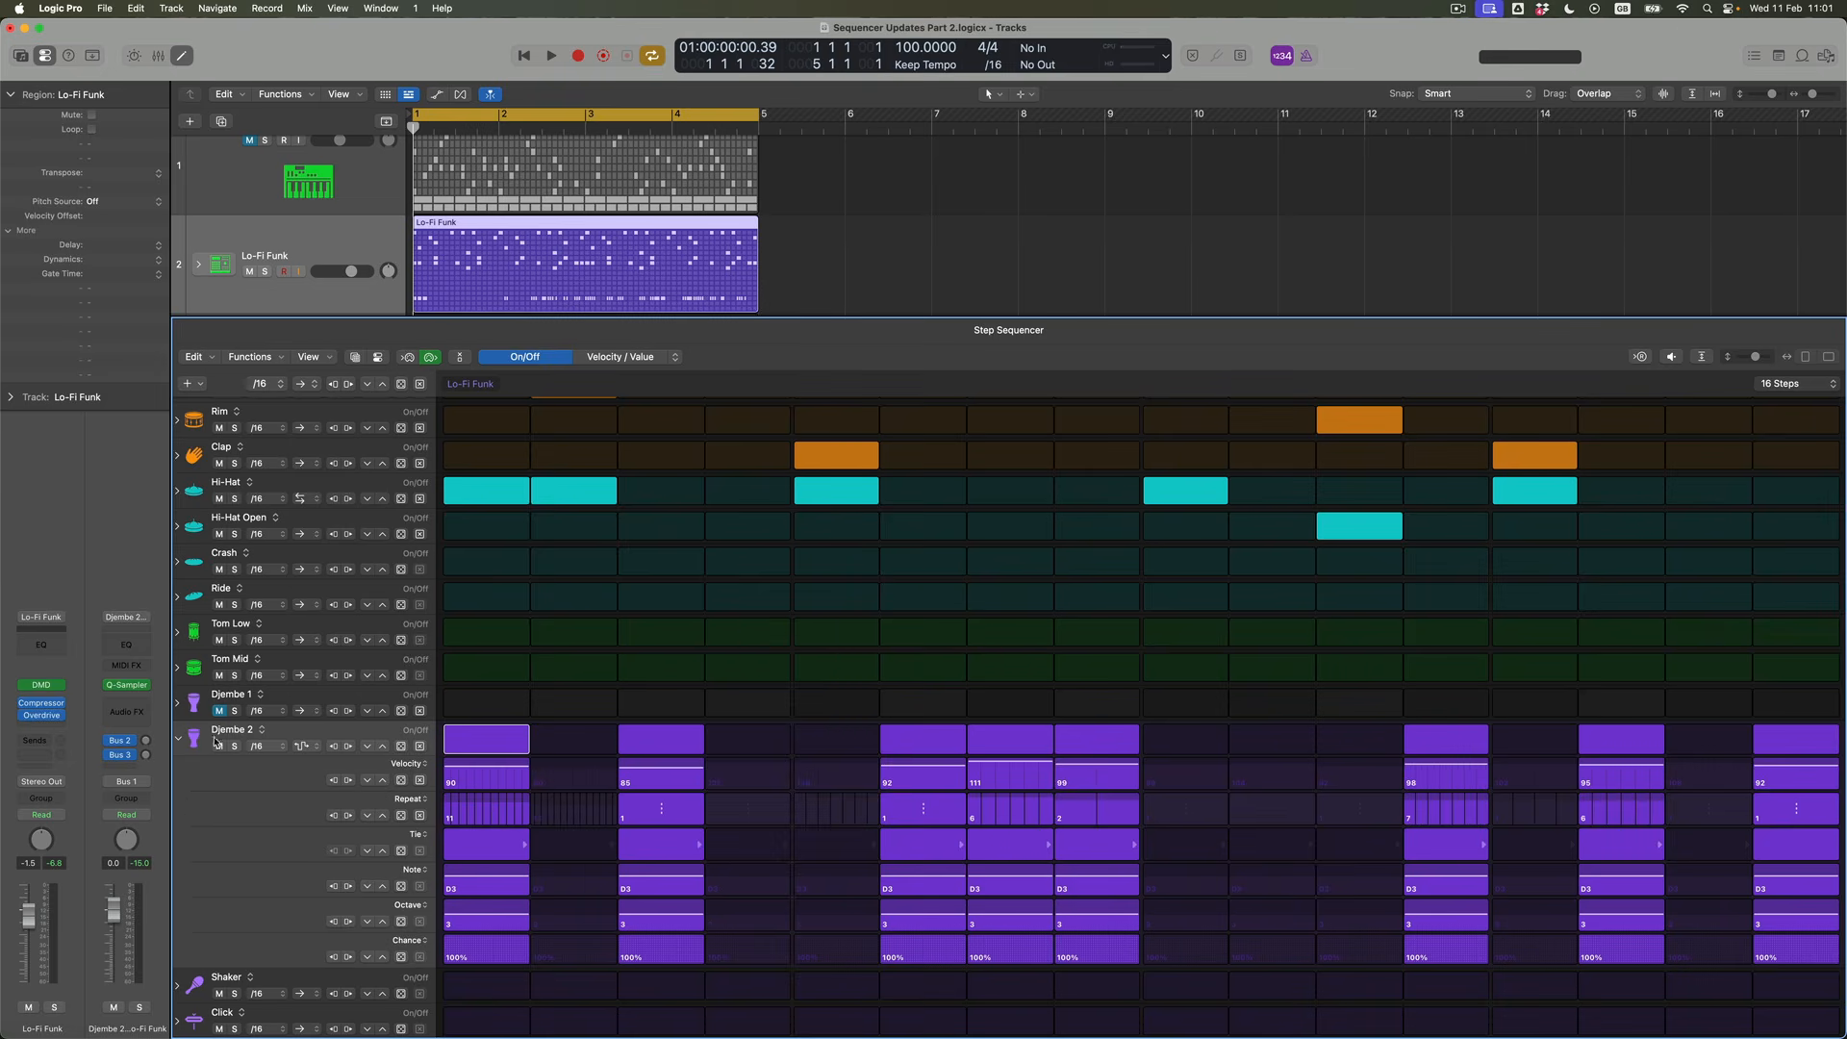
pyautogui.click(178, 739)
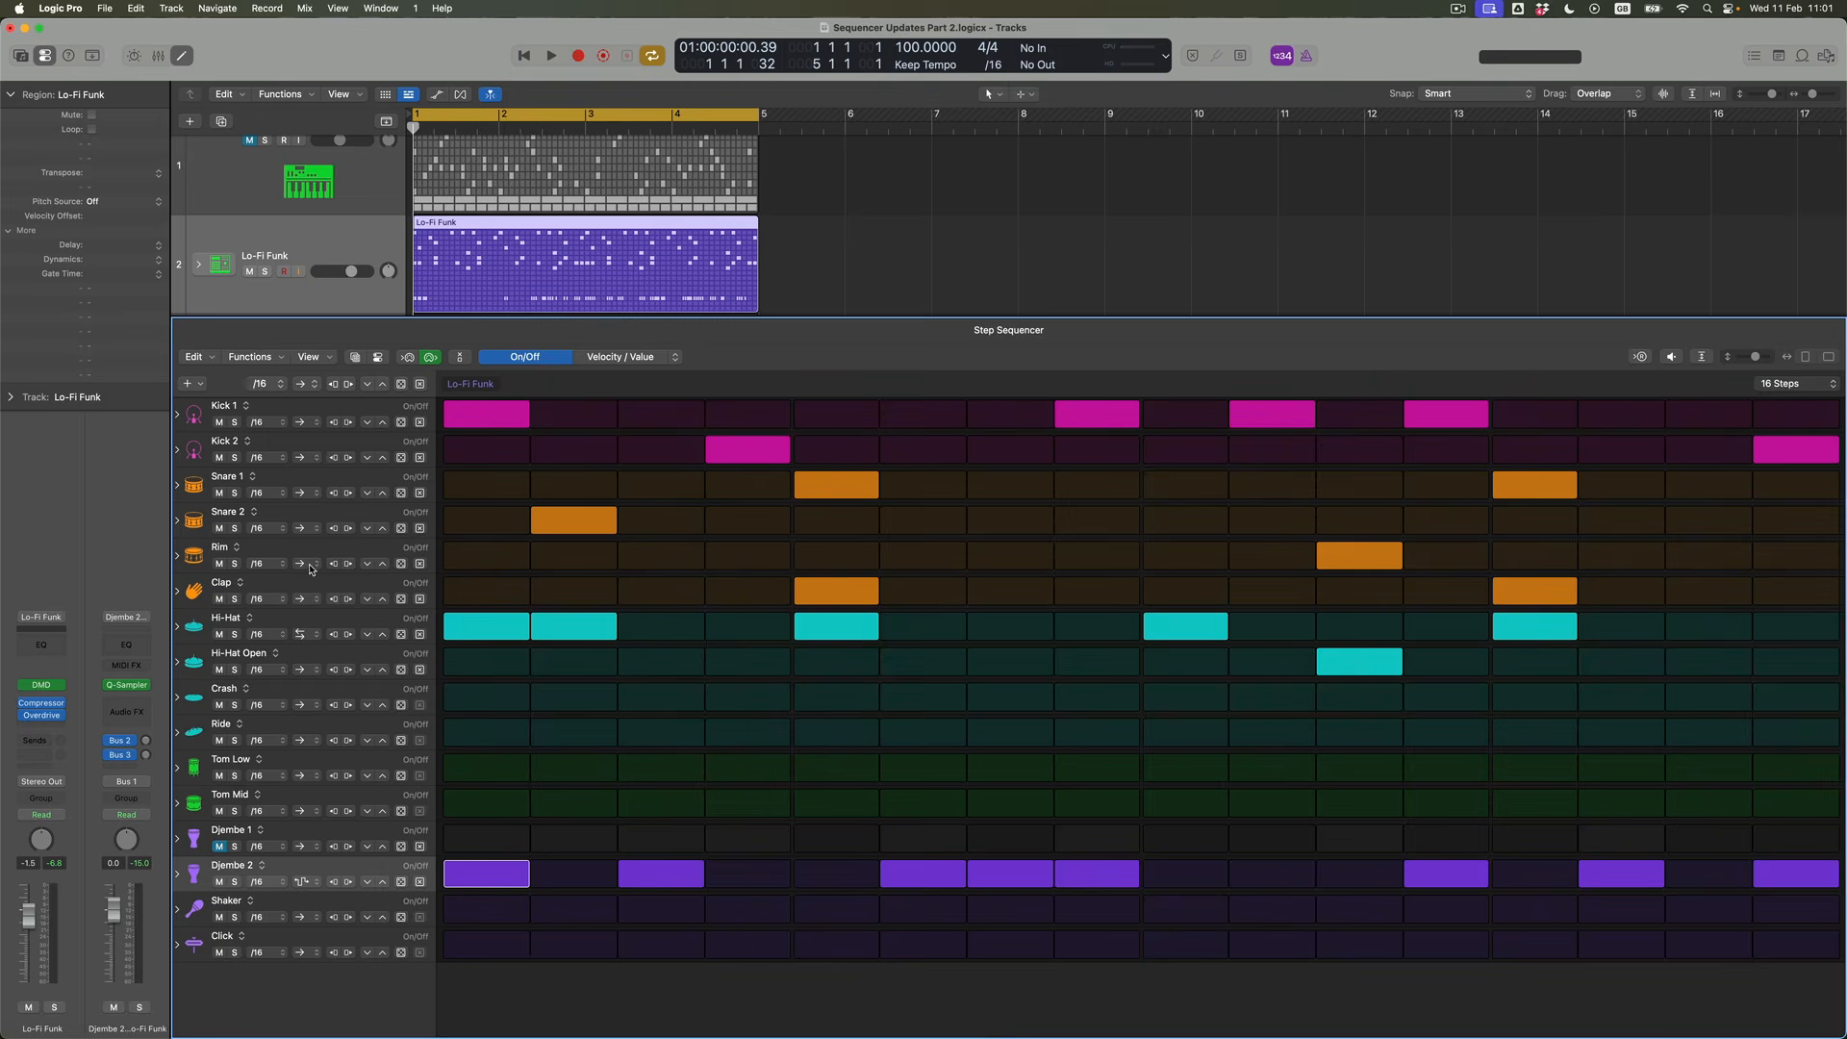
# Show the Rim row's edit subrows, randomize its Chance values several times and set the active step's Chance to 61%
pyautogui.click(179, 556)
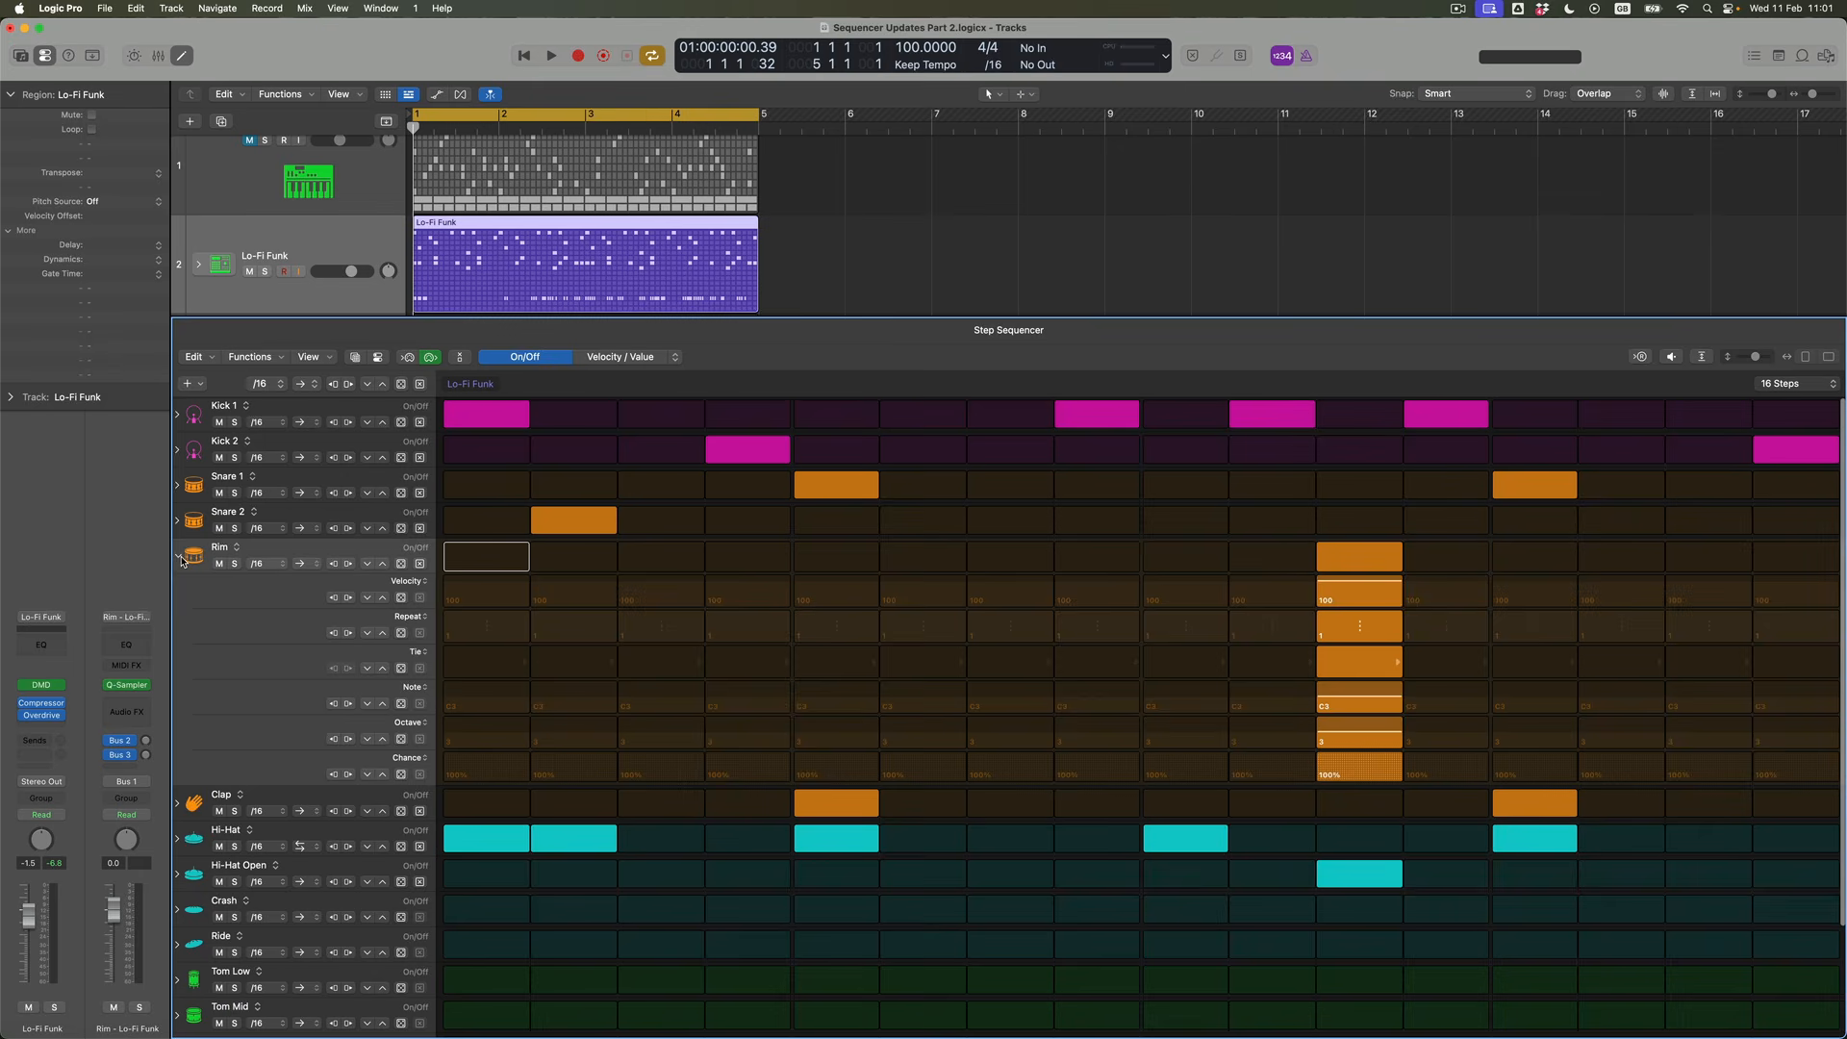
pyautogui.click(402, 774)
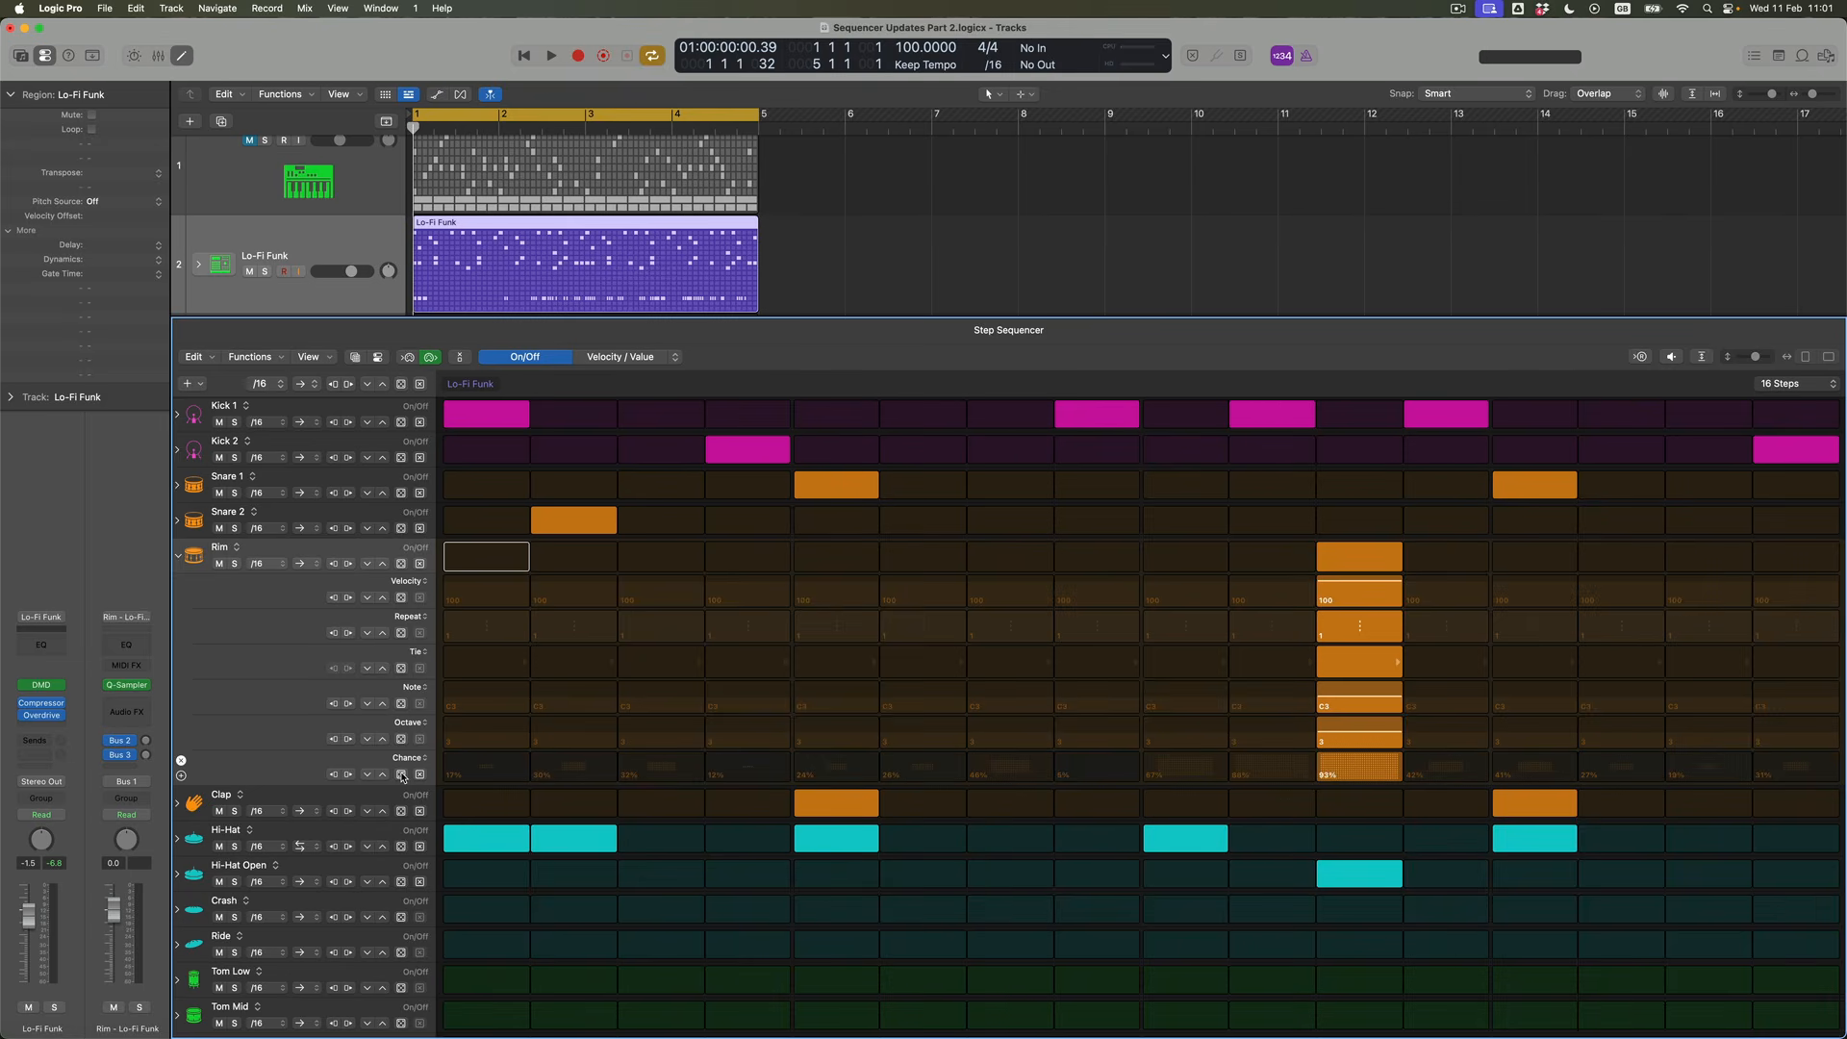
pyautogui.click(401, 774)
pyautogui.click(401, 774)
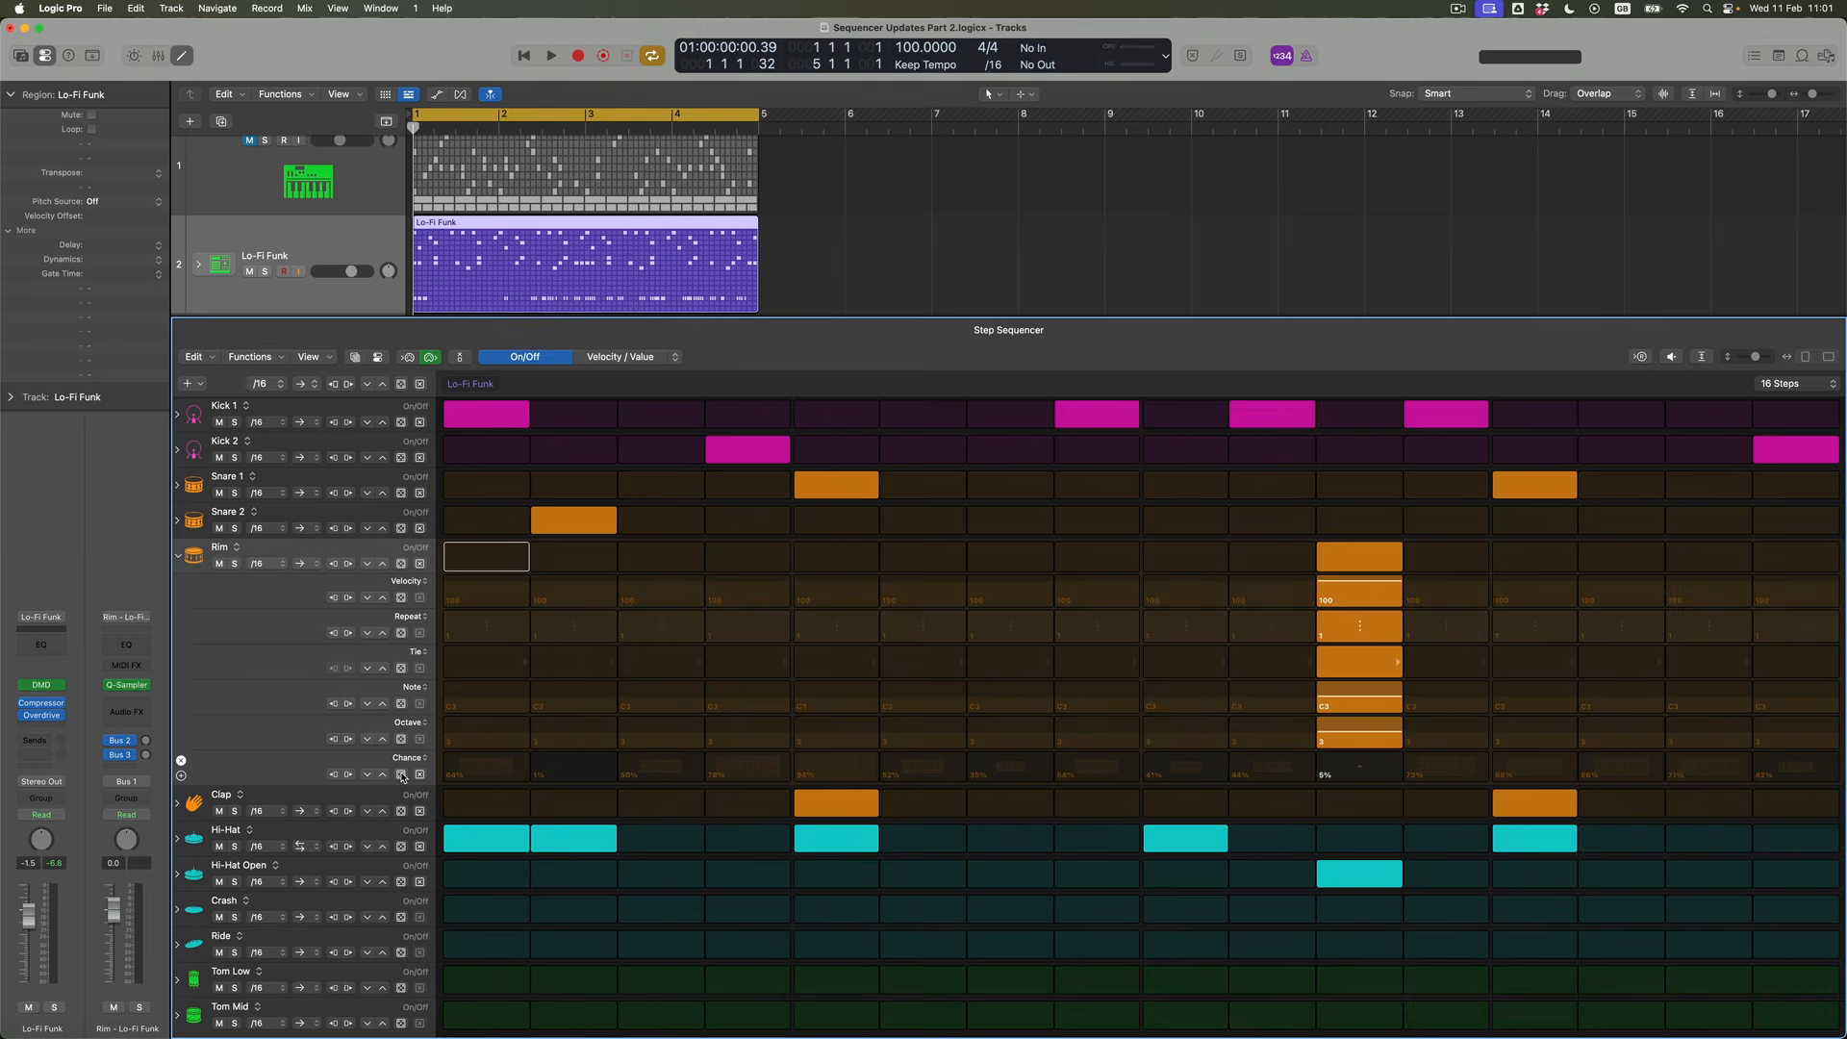
pyautogui.click(401, 774)
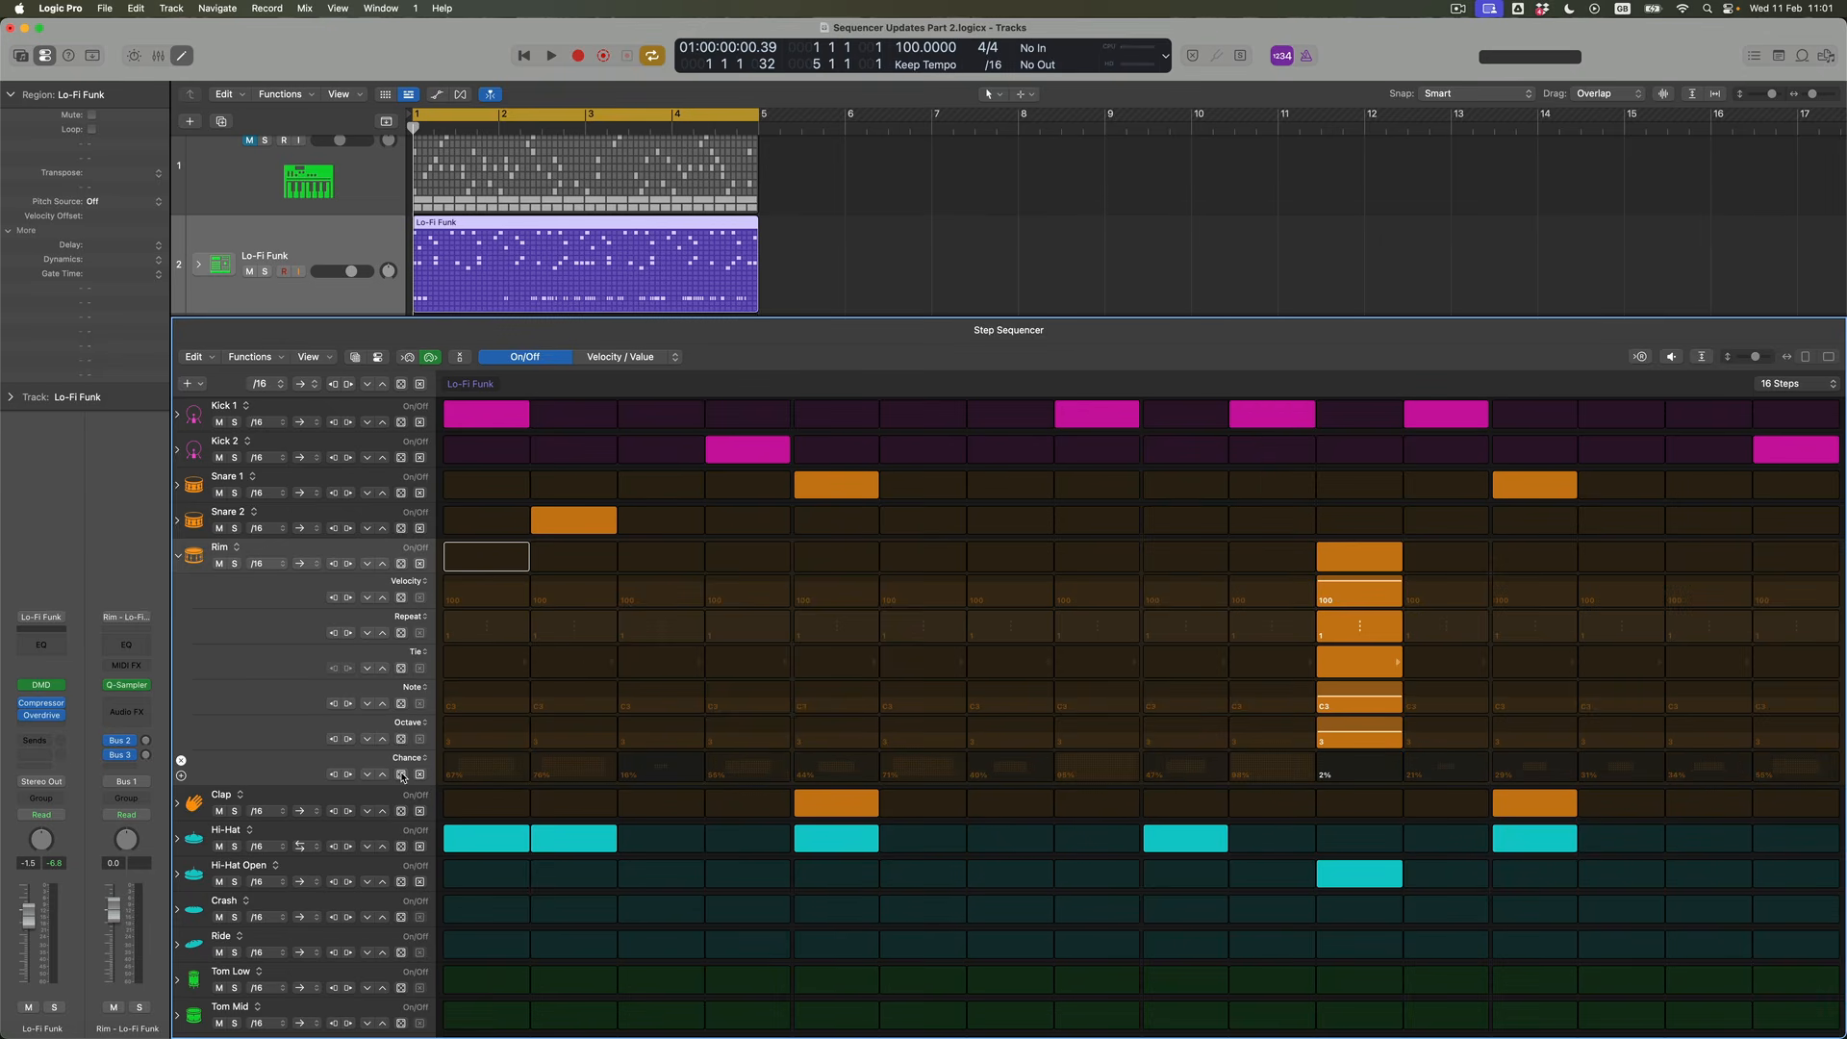
pyautogui.click(401, 774)
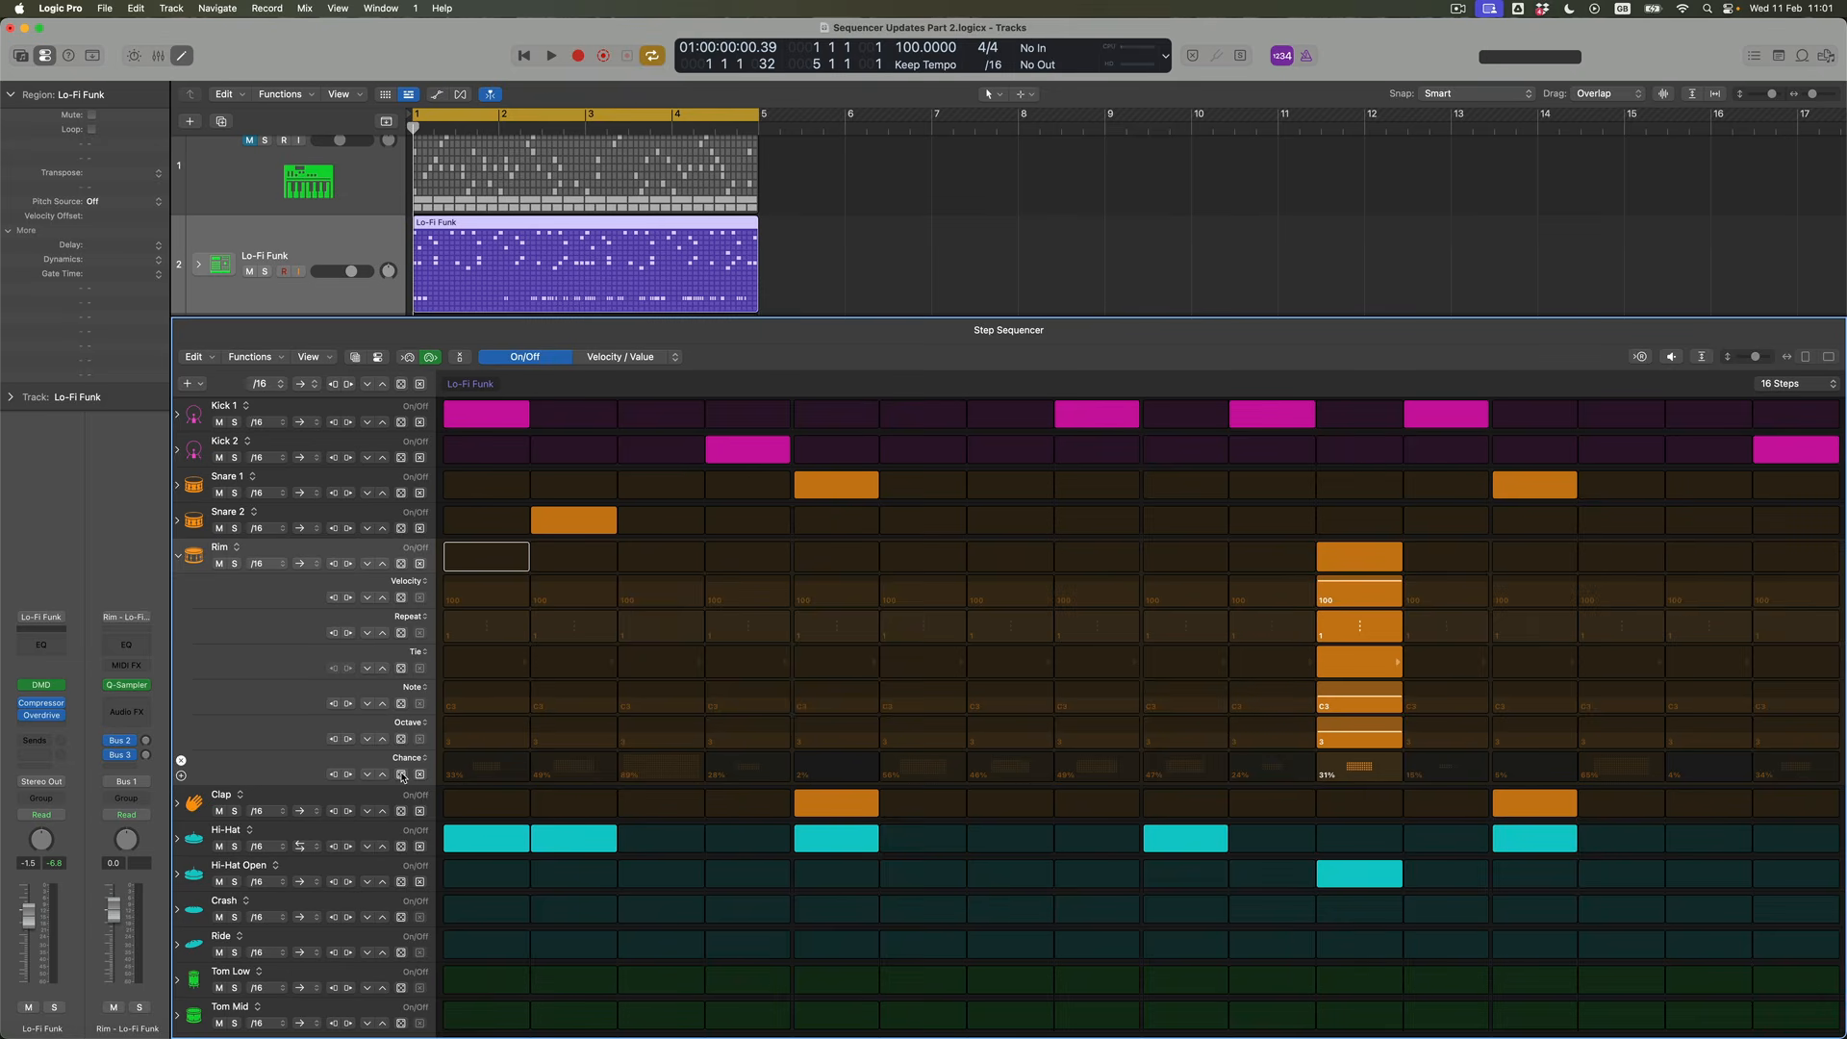
pyautogui.moveTo(1380, 769); pyautogui.dragTo(1376, 767)
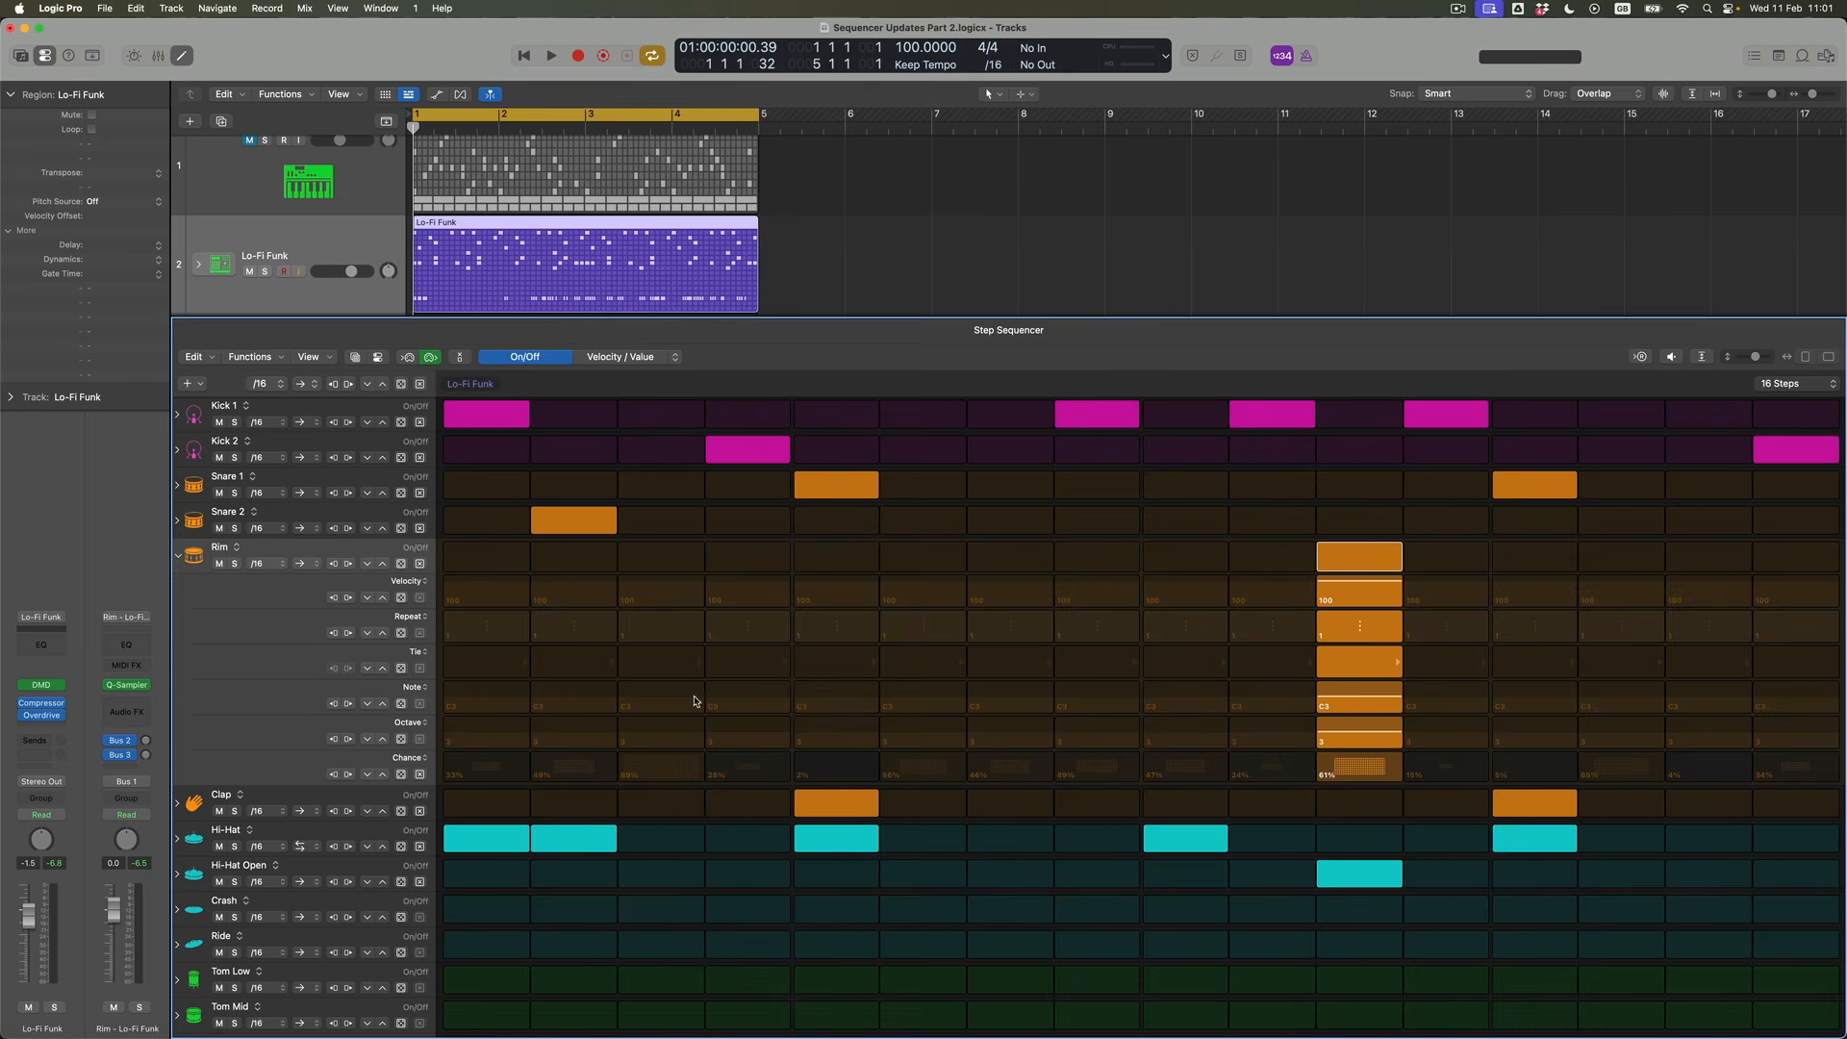
# Randomize the Rim row's Repeat values twice and randomize which of its steps are on
pyautogui.click(402, 634)
pyautogui.click(401, 633)
pyautogui.click(402, 565)
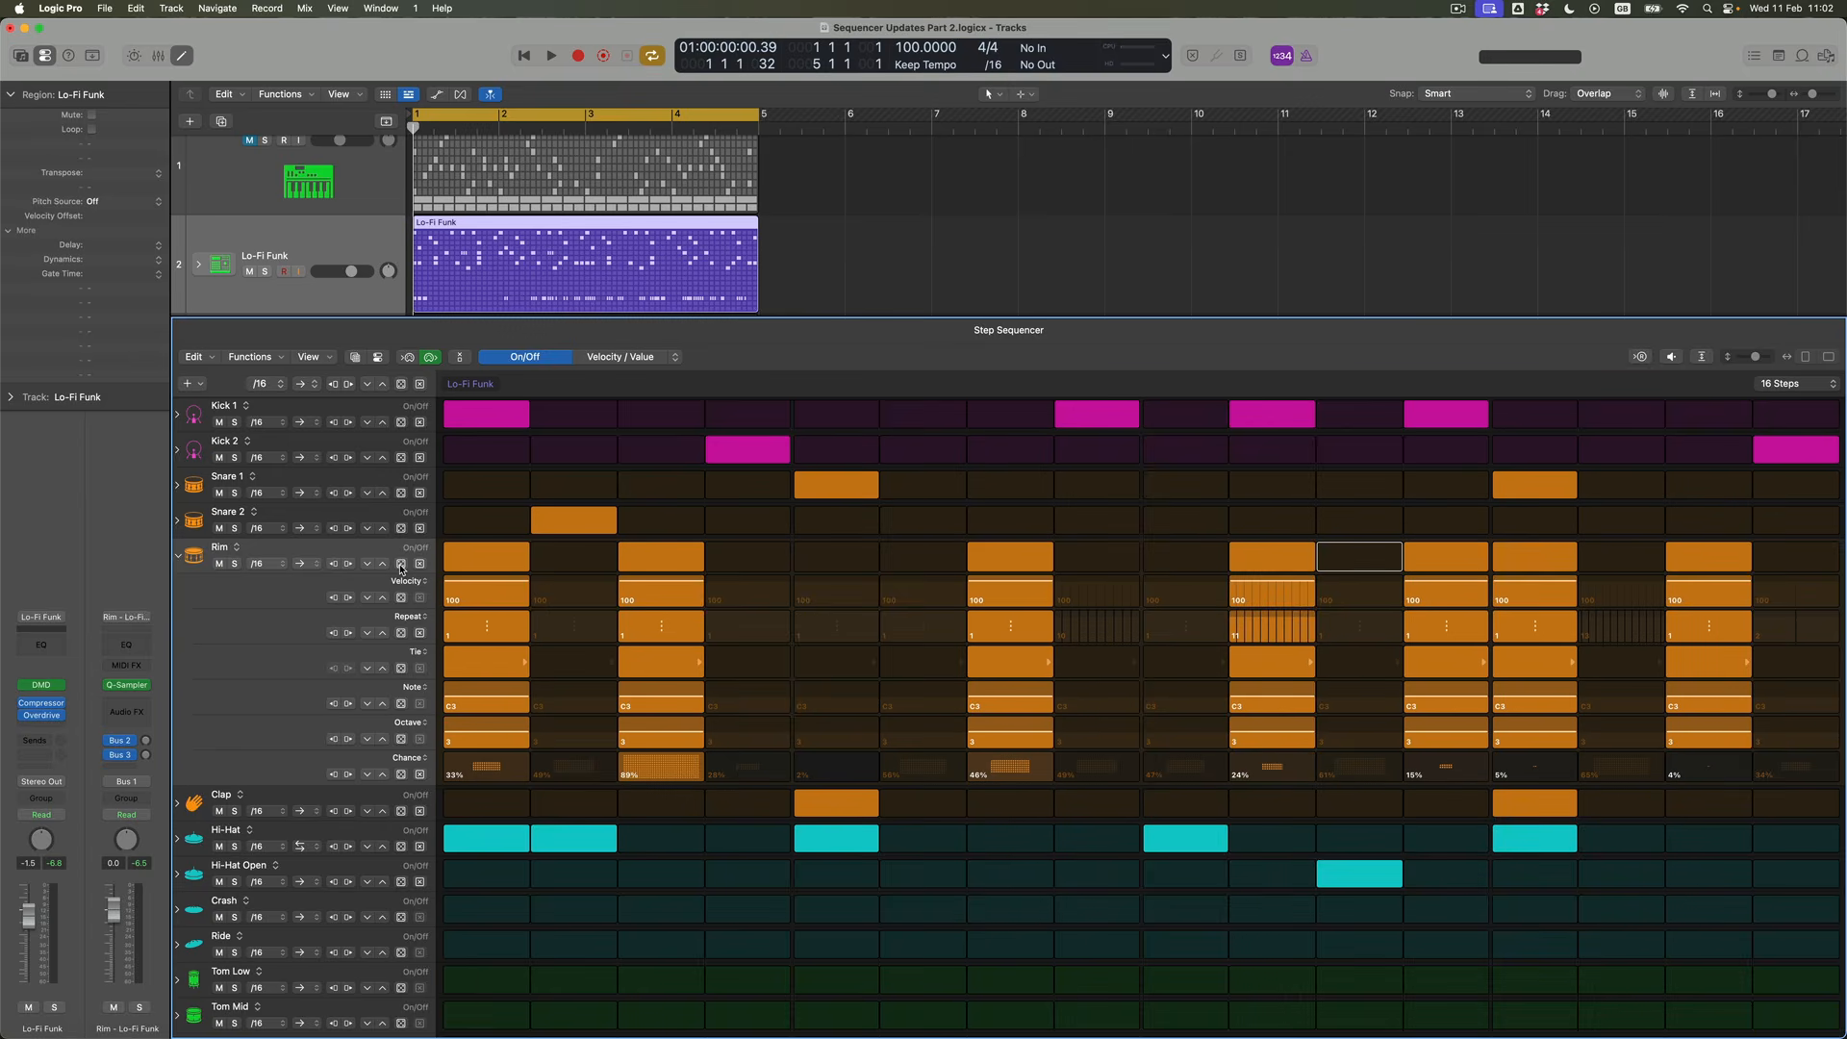
# Randomize the Rim row's Velocity, Repeat, Tie, Note, Octave and Chance values and collapse its subrows
pyautogui.click(402, 599)
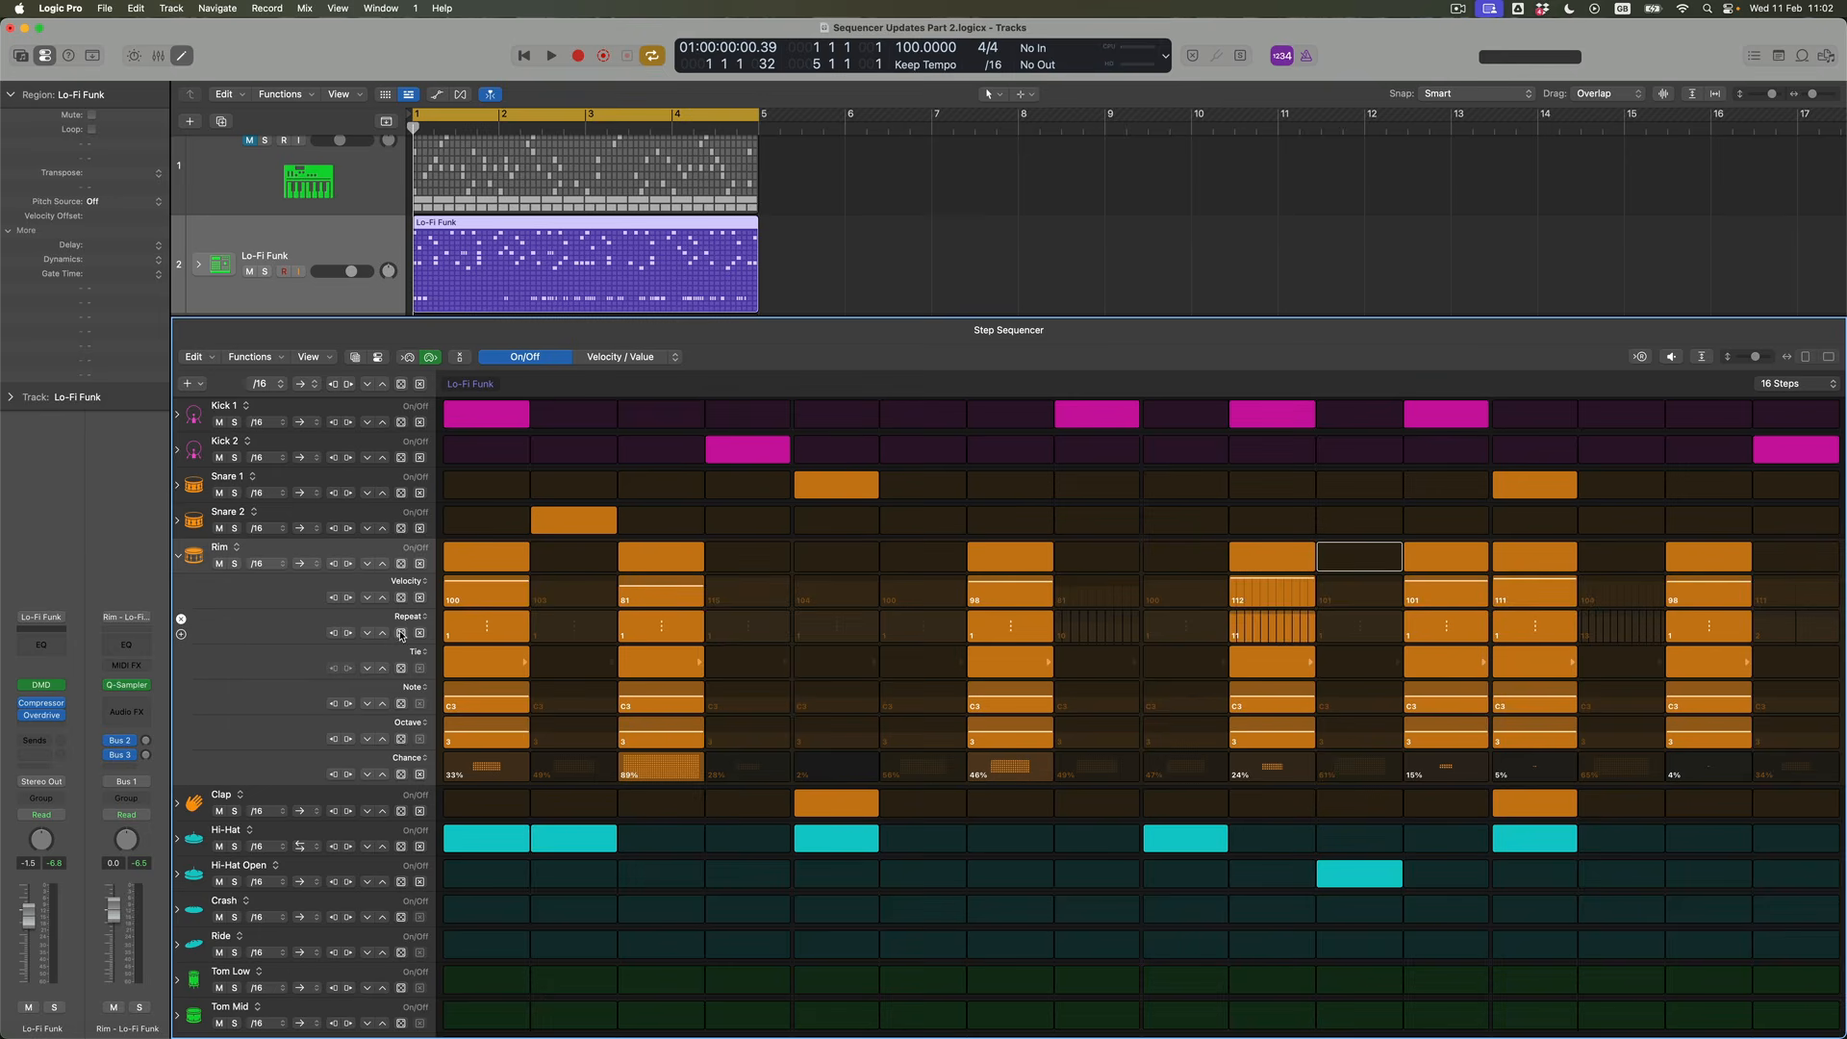
pyautogui.click(401, 634)
pyautogui.click(402, 669)
pyautogui.click(402, 706)
pyautogui.click(402, 739)
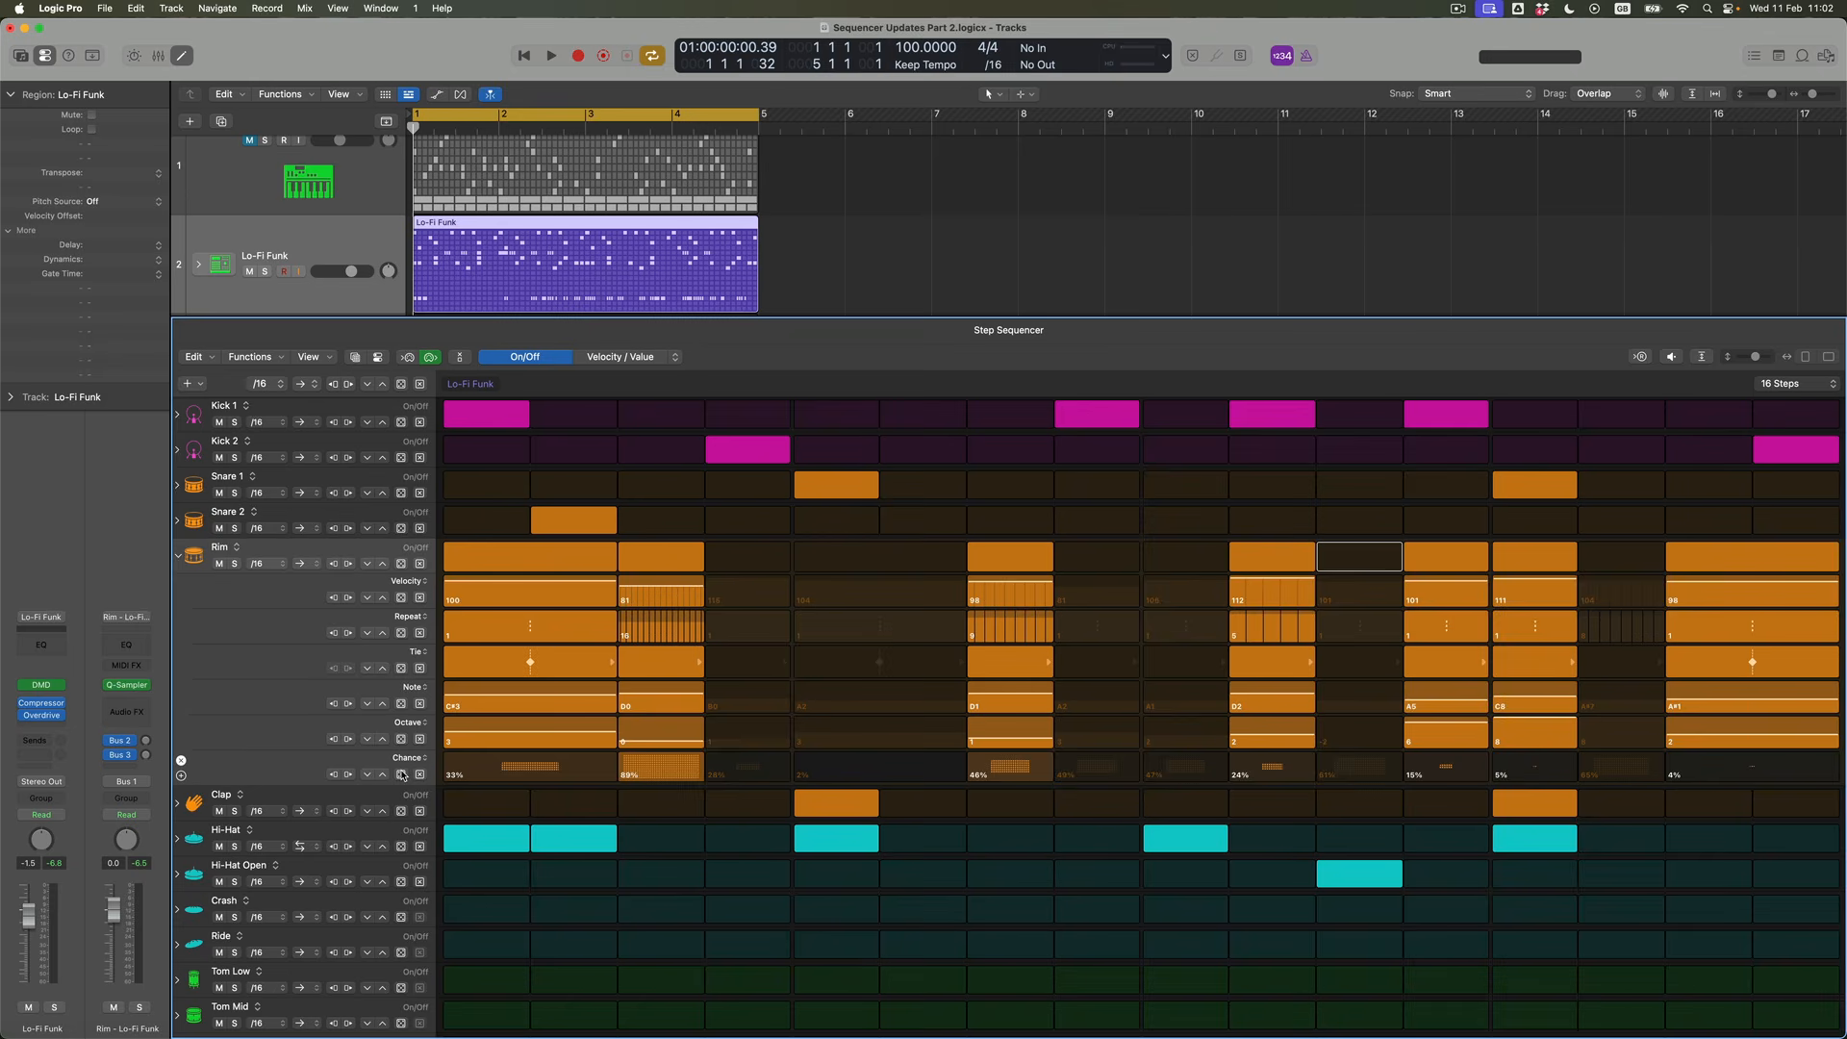
pyautogui.click(402, 775)
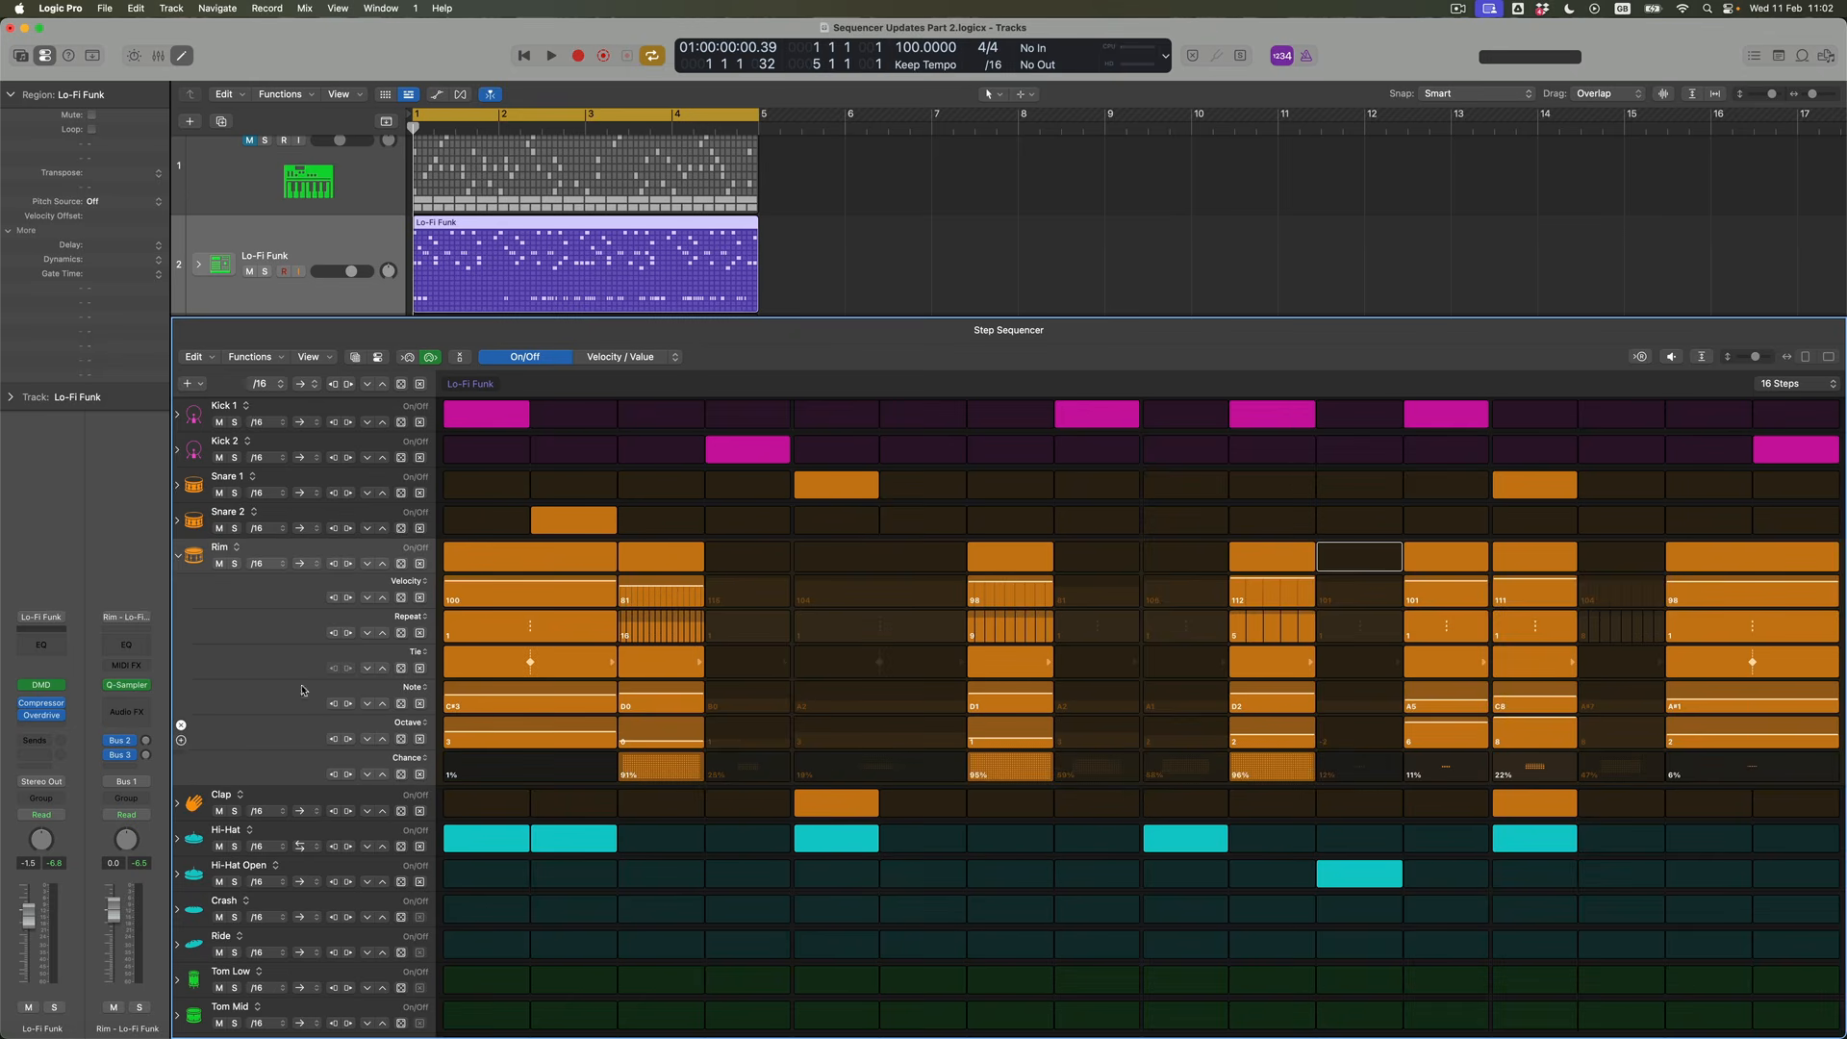
pyautogui.click(177, 556)
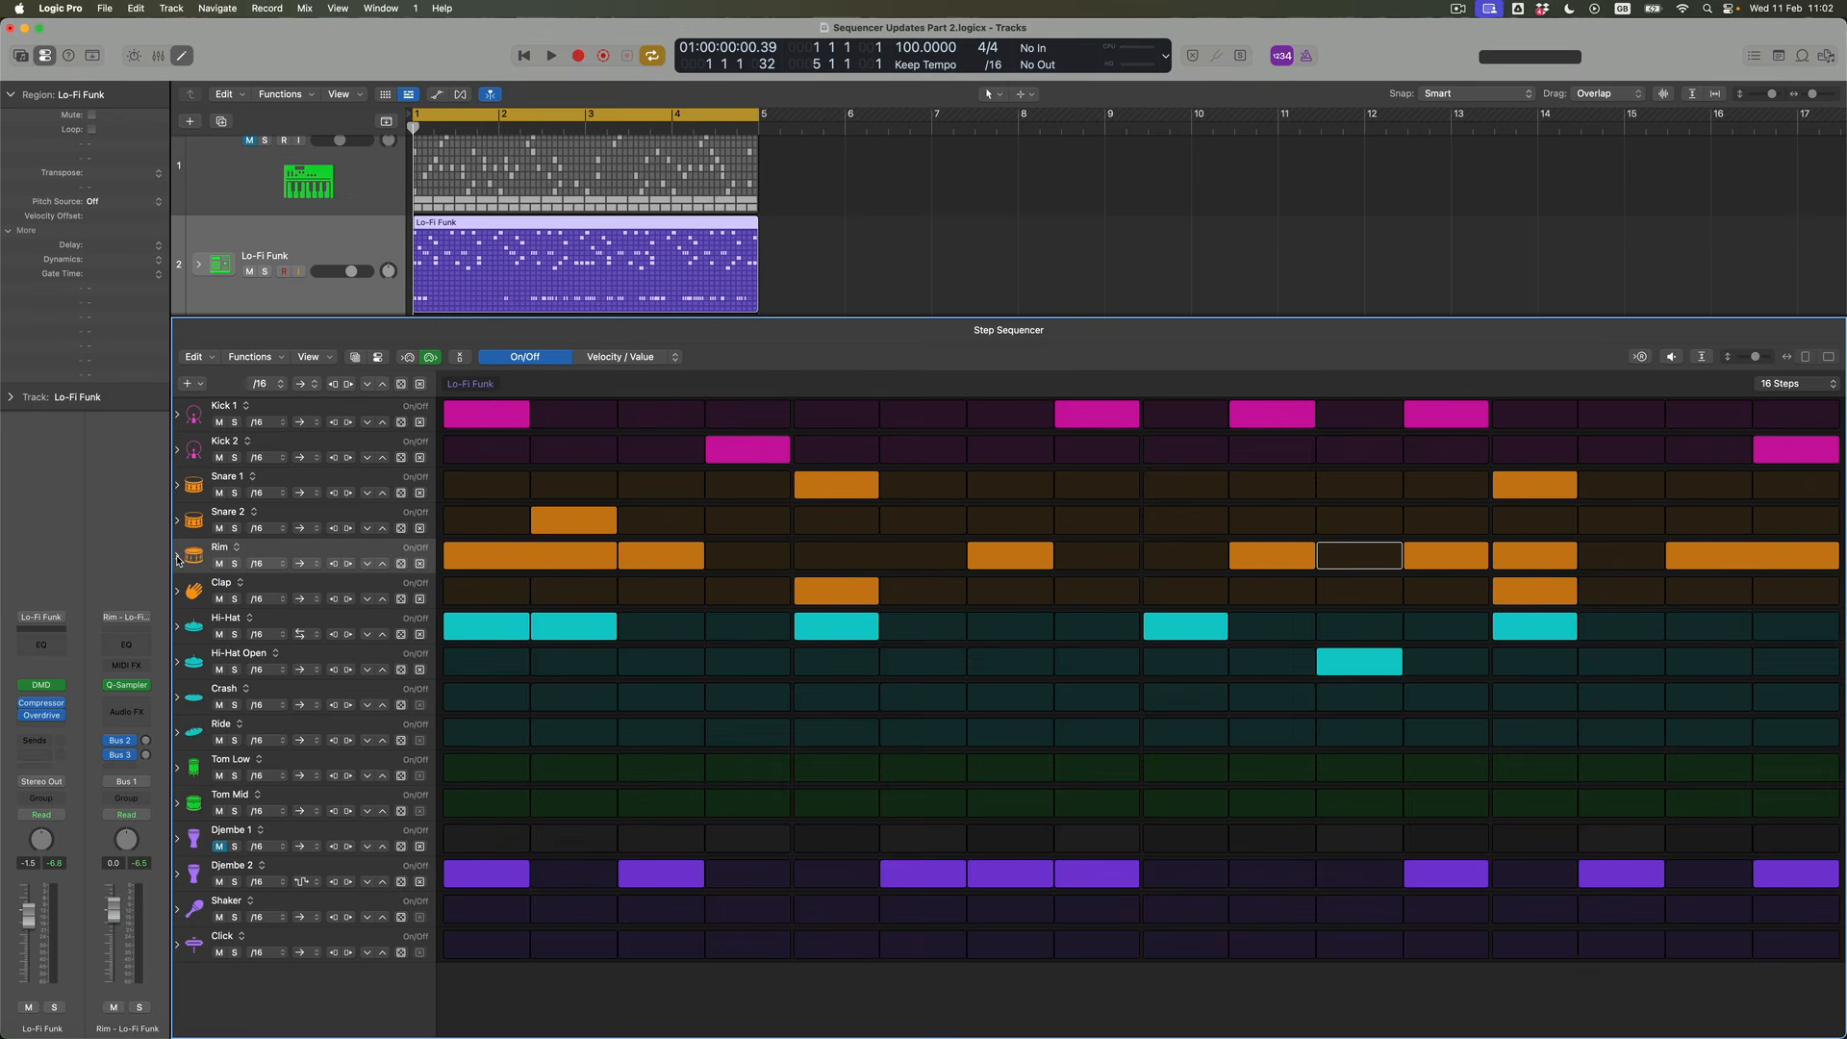
# Play the pattern and set the Rim row's playback mode to the S-shaped arrow option
pyautogui.press('space')
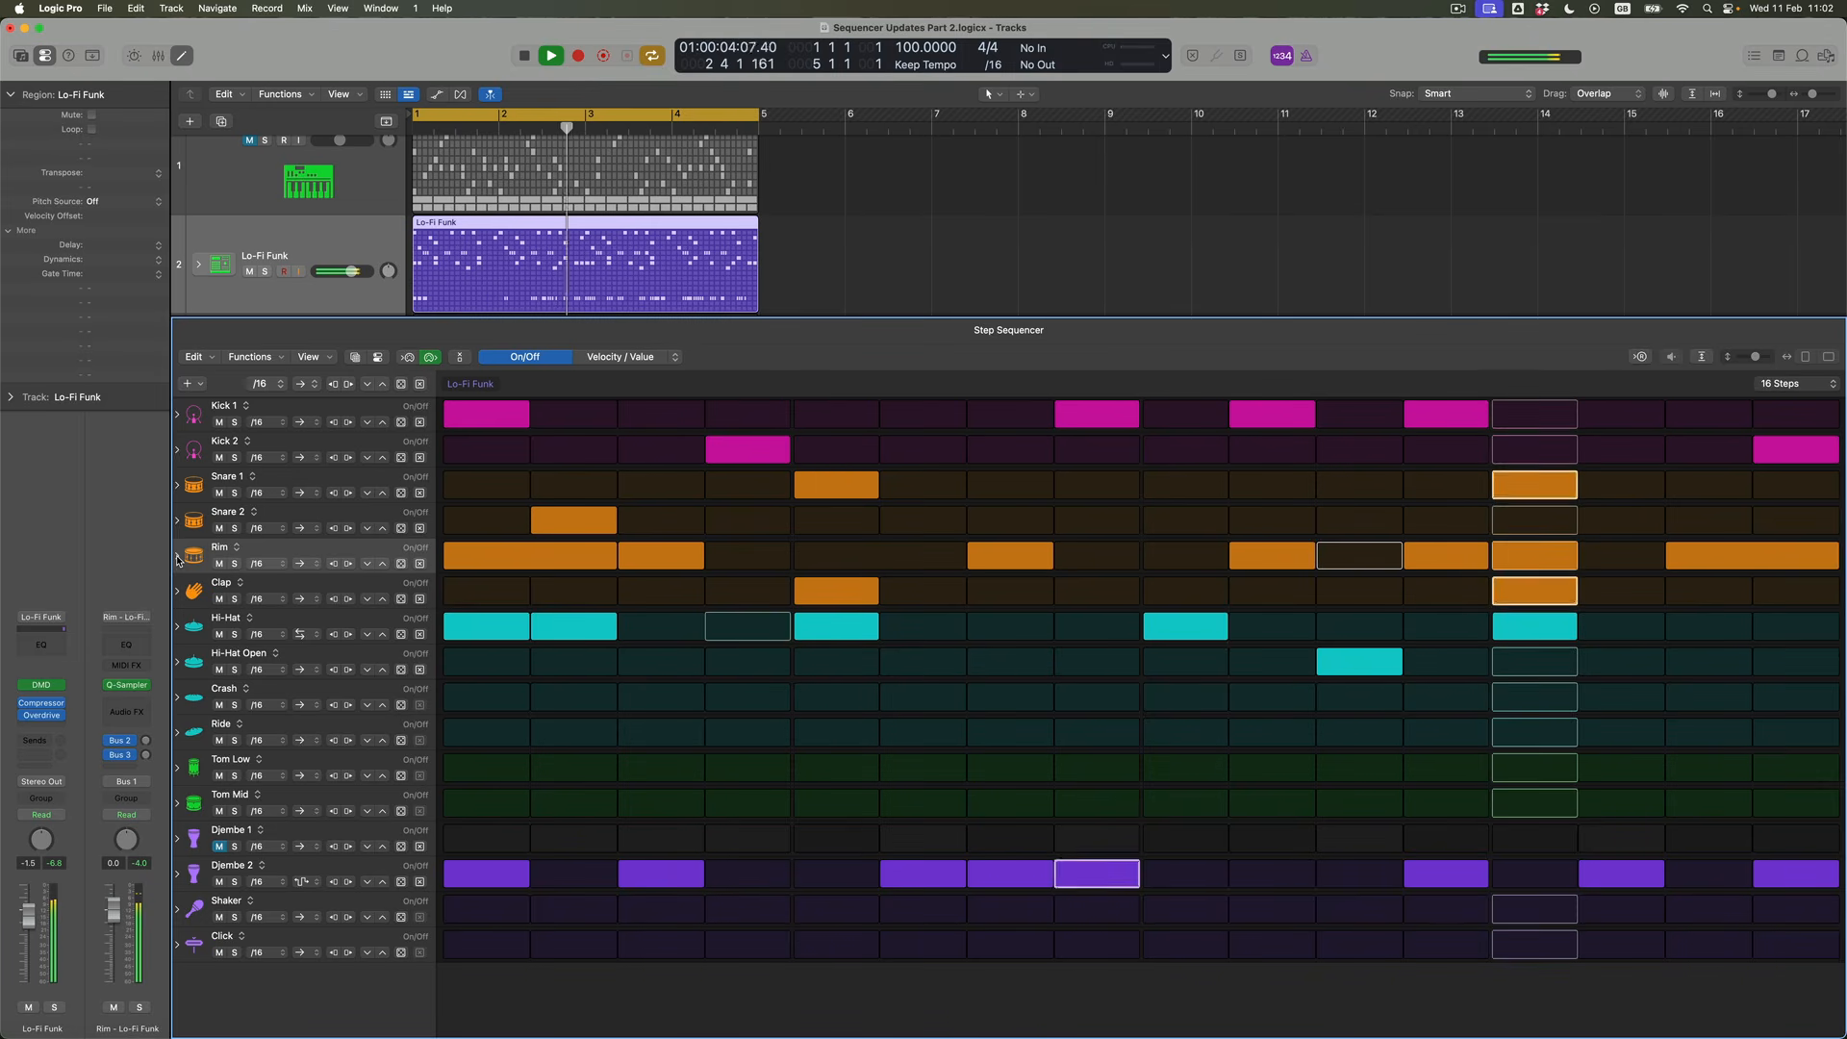
pyautogui.click(304, 564)
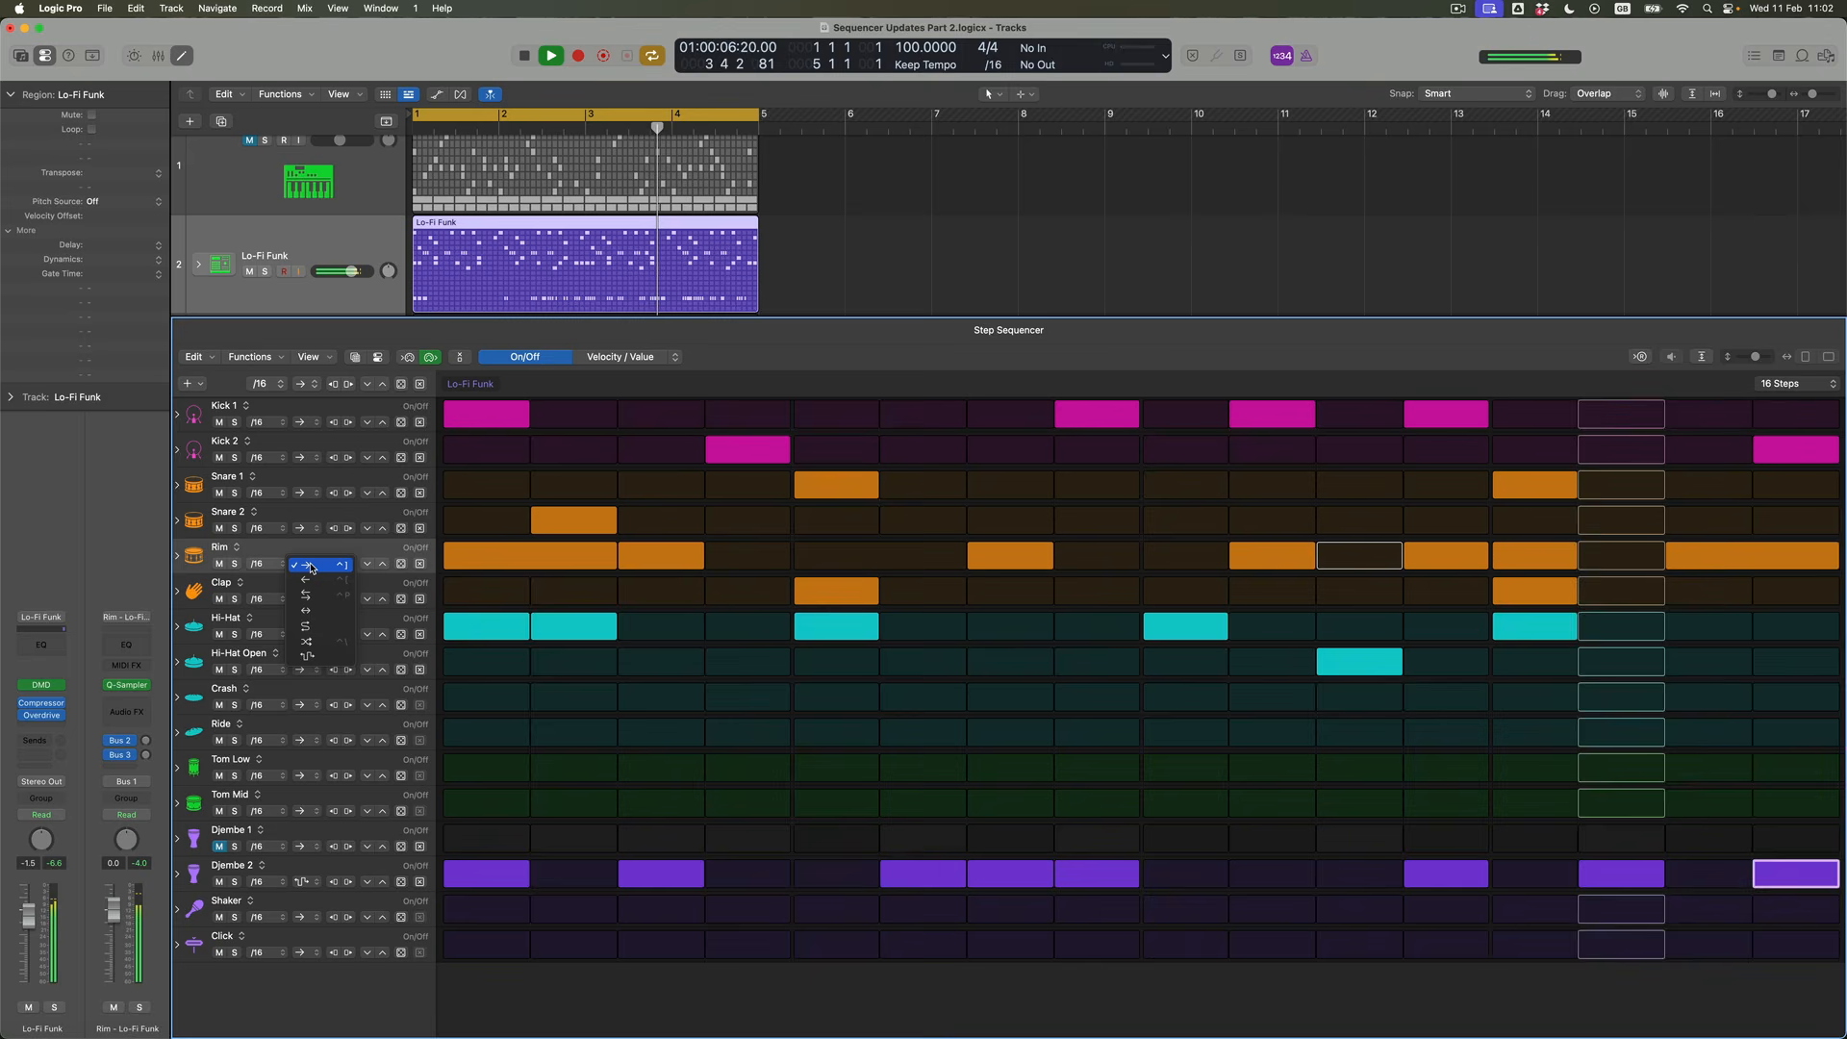
pyautogui.click(313, 625)
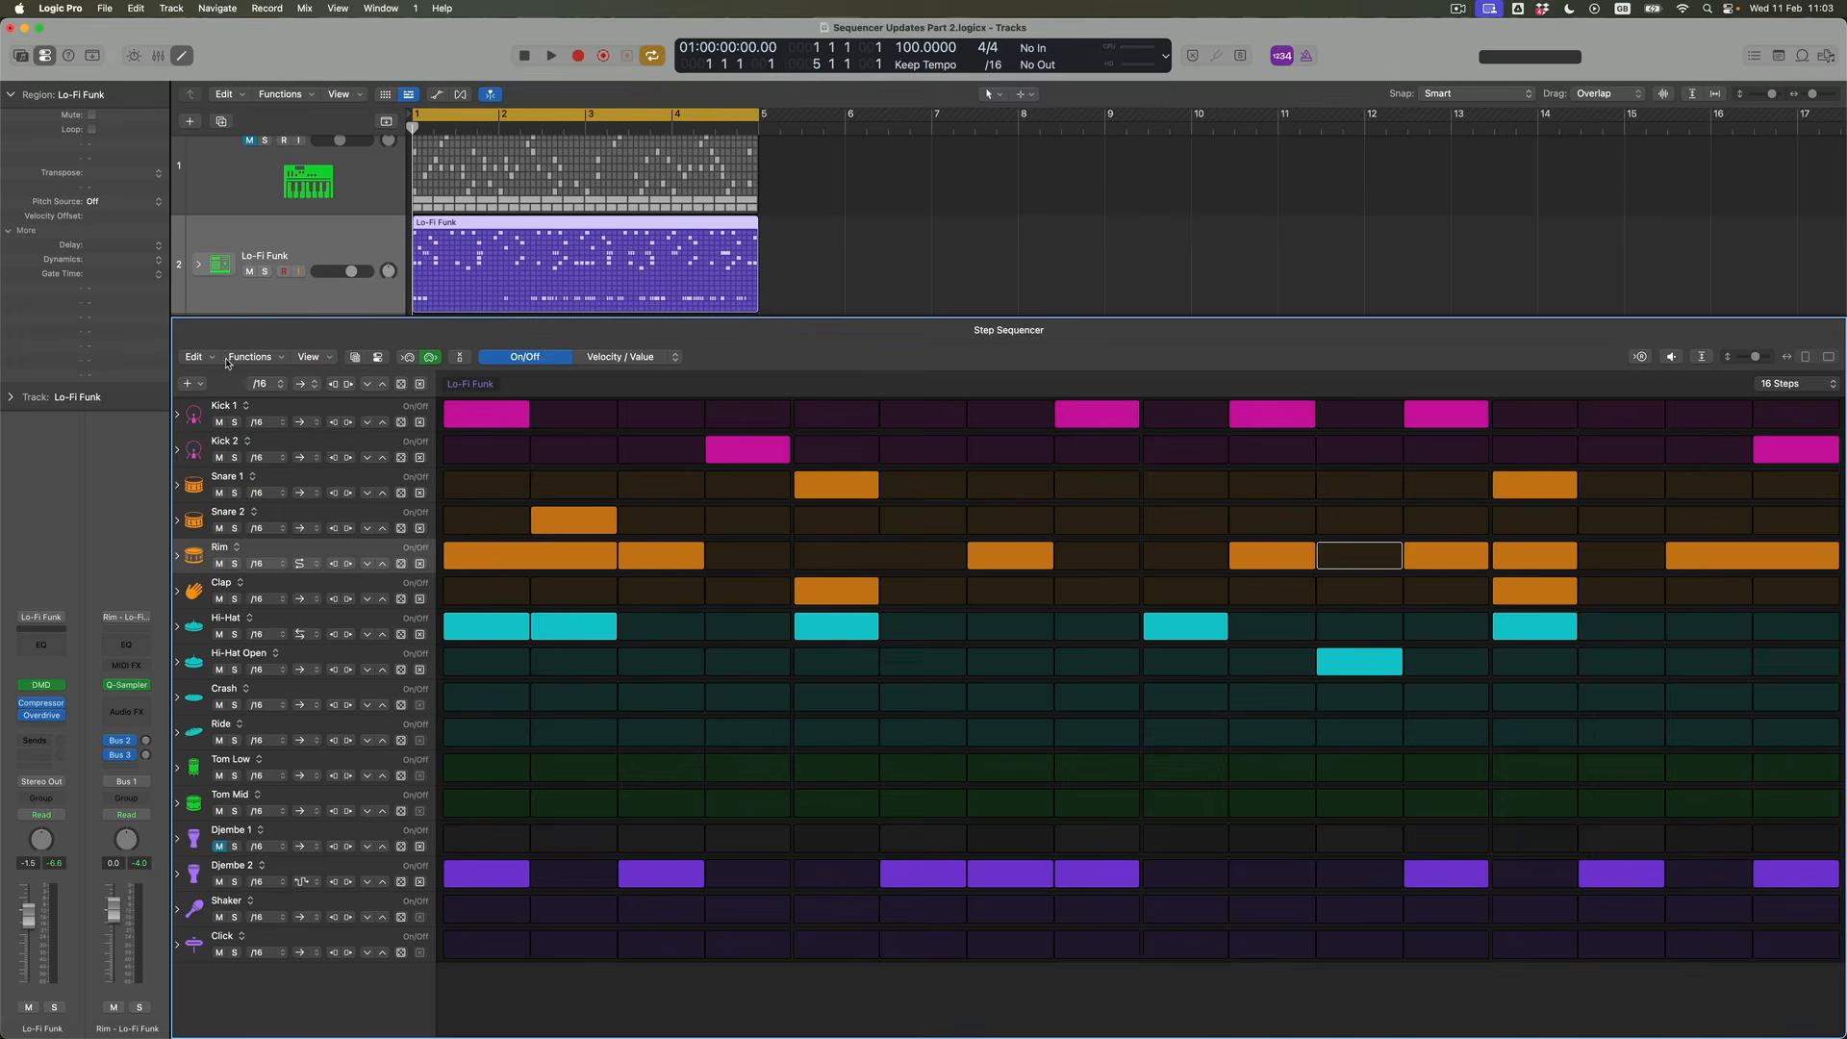
# Set the Snare 2 row's playback mode to the S-shaped arrow and Kick 1's to the paired opposing arrows
pyautogui.click(309, 531)
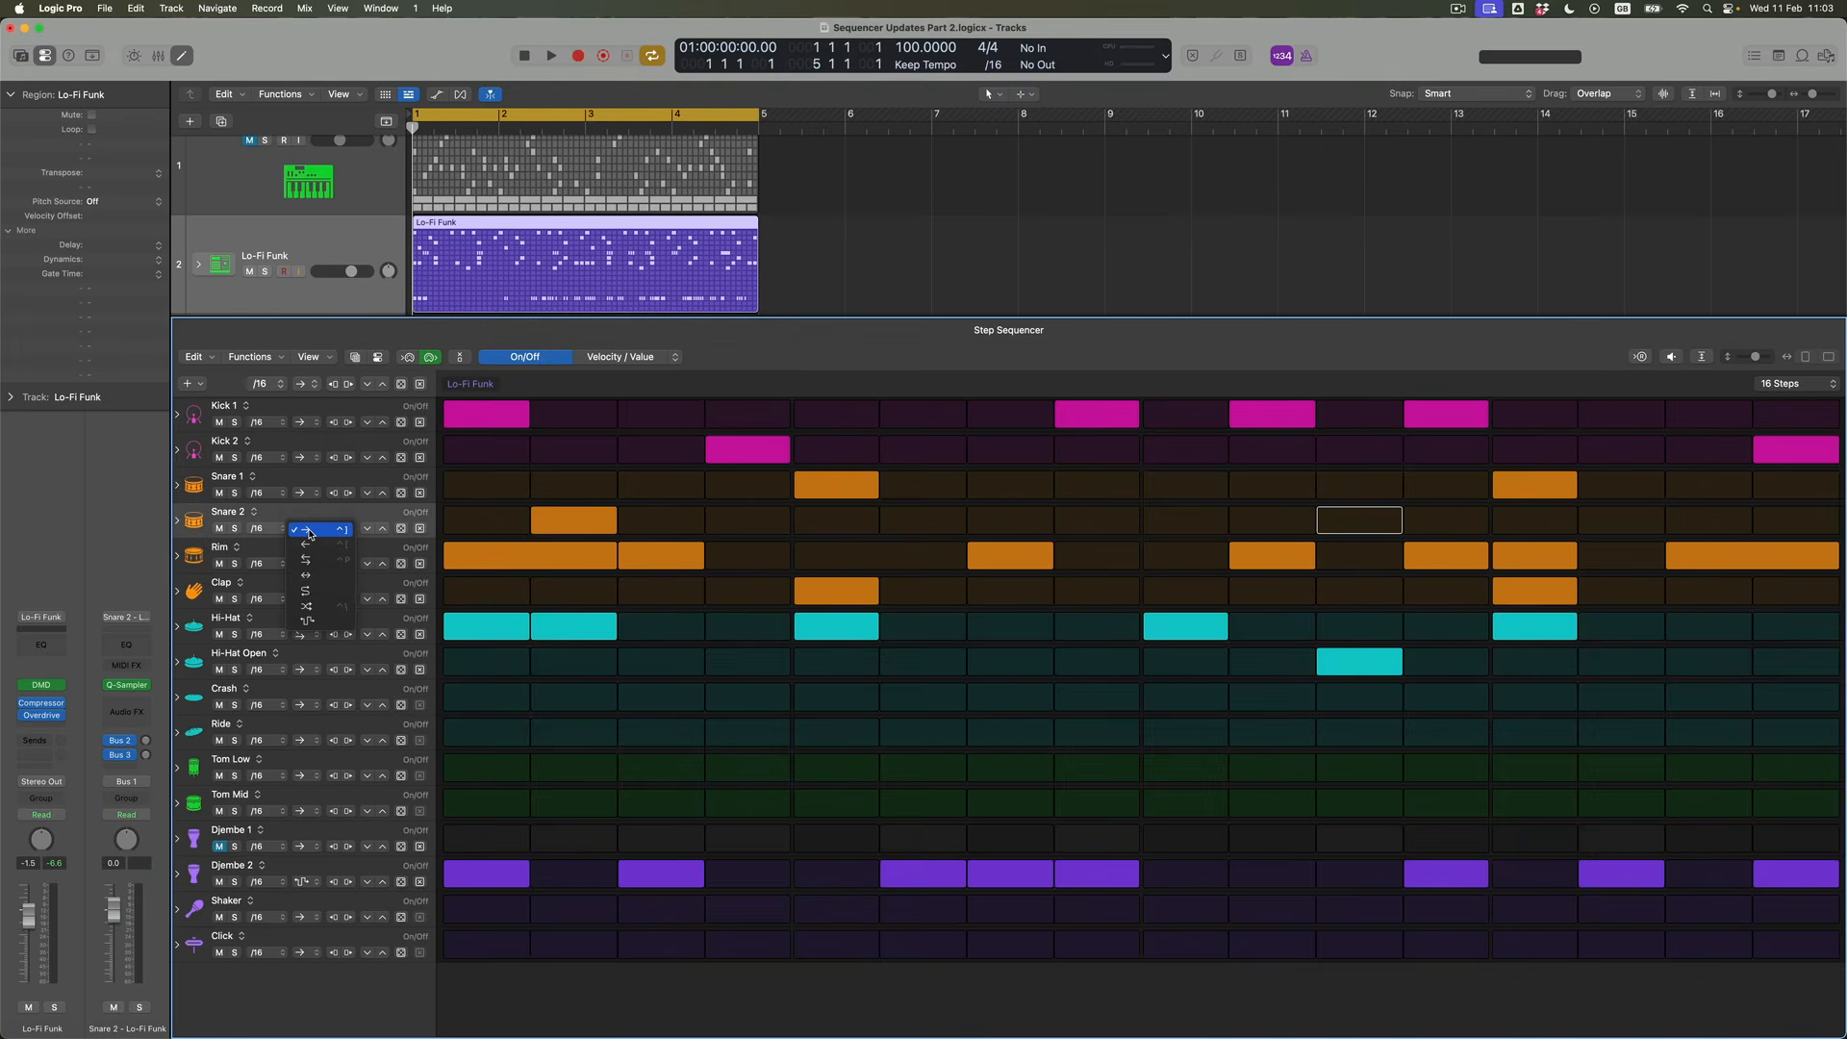
pyautogui.click(320, 590)
pyautogui.click(317, 424)
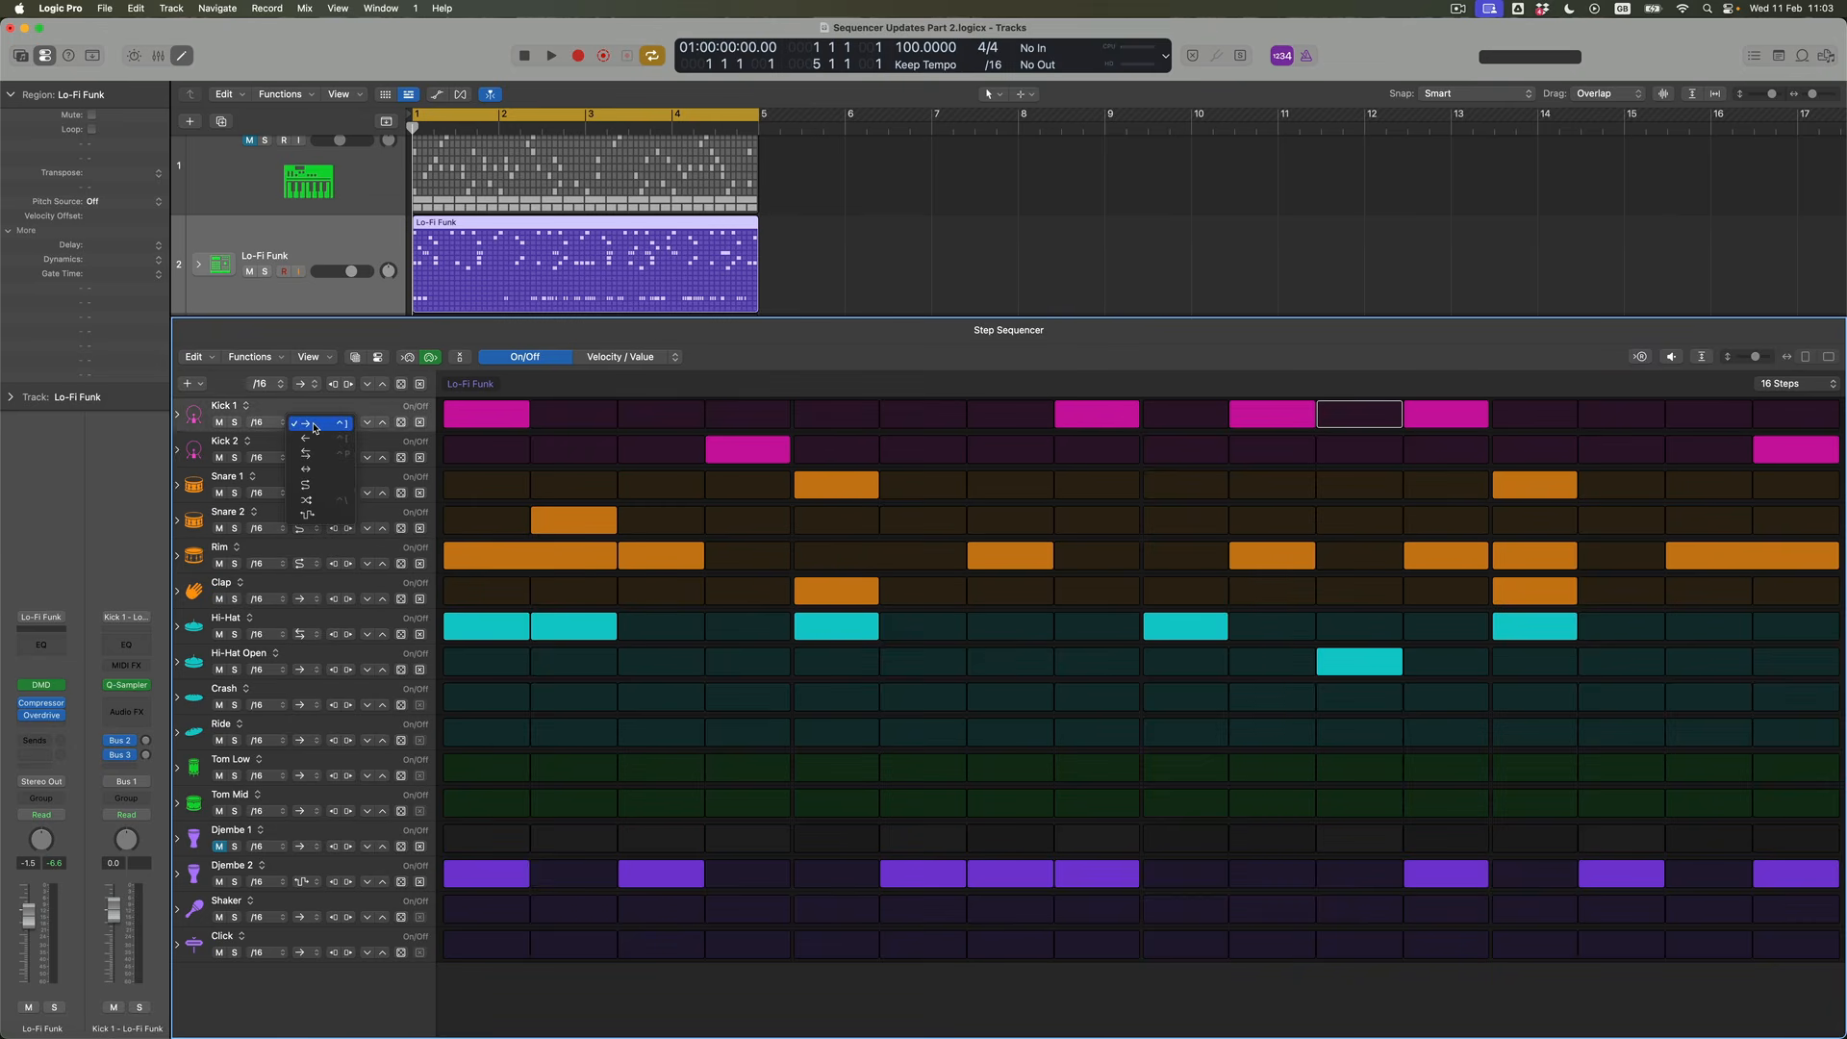
pyautogui.click(316, 453)
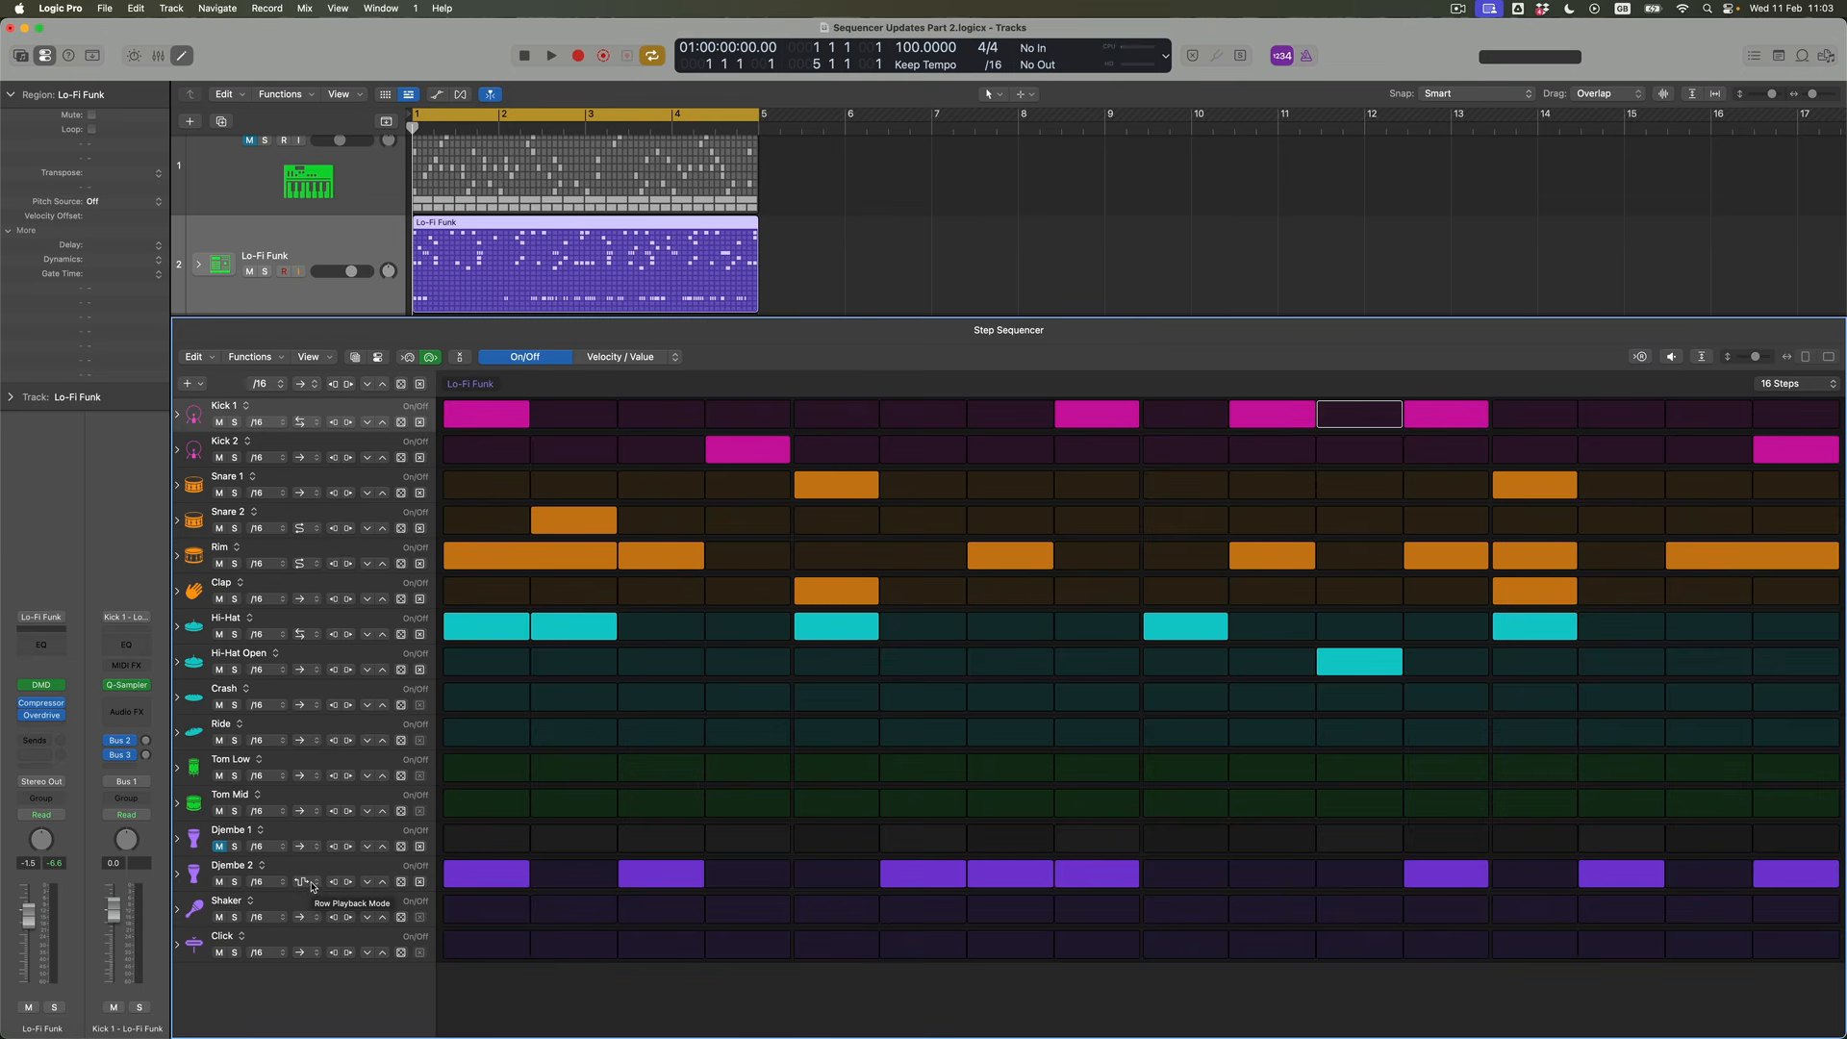
# Set the Hi-Hat row's playback mode to the double-headed arrow and randomize its steps twice
pyautogui.click(312, 636)
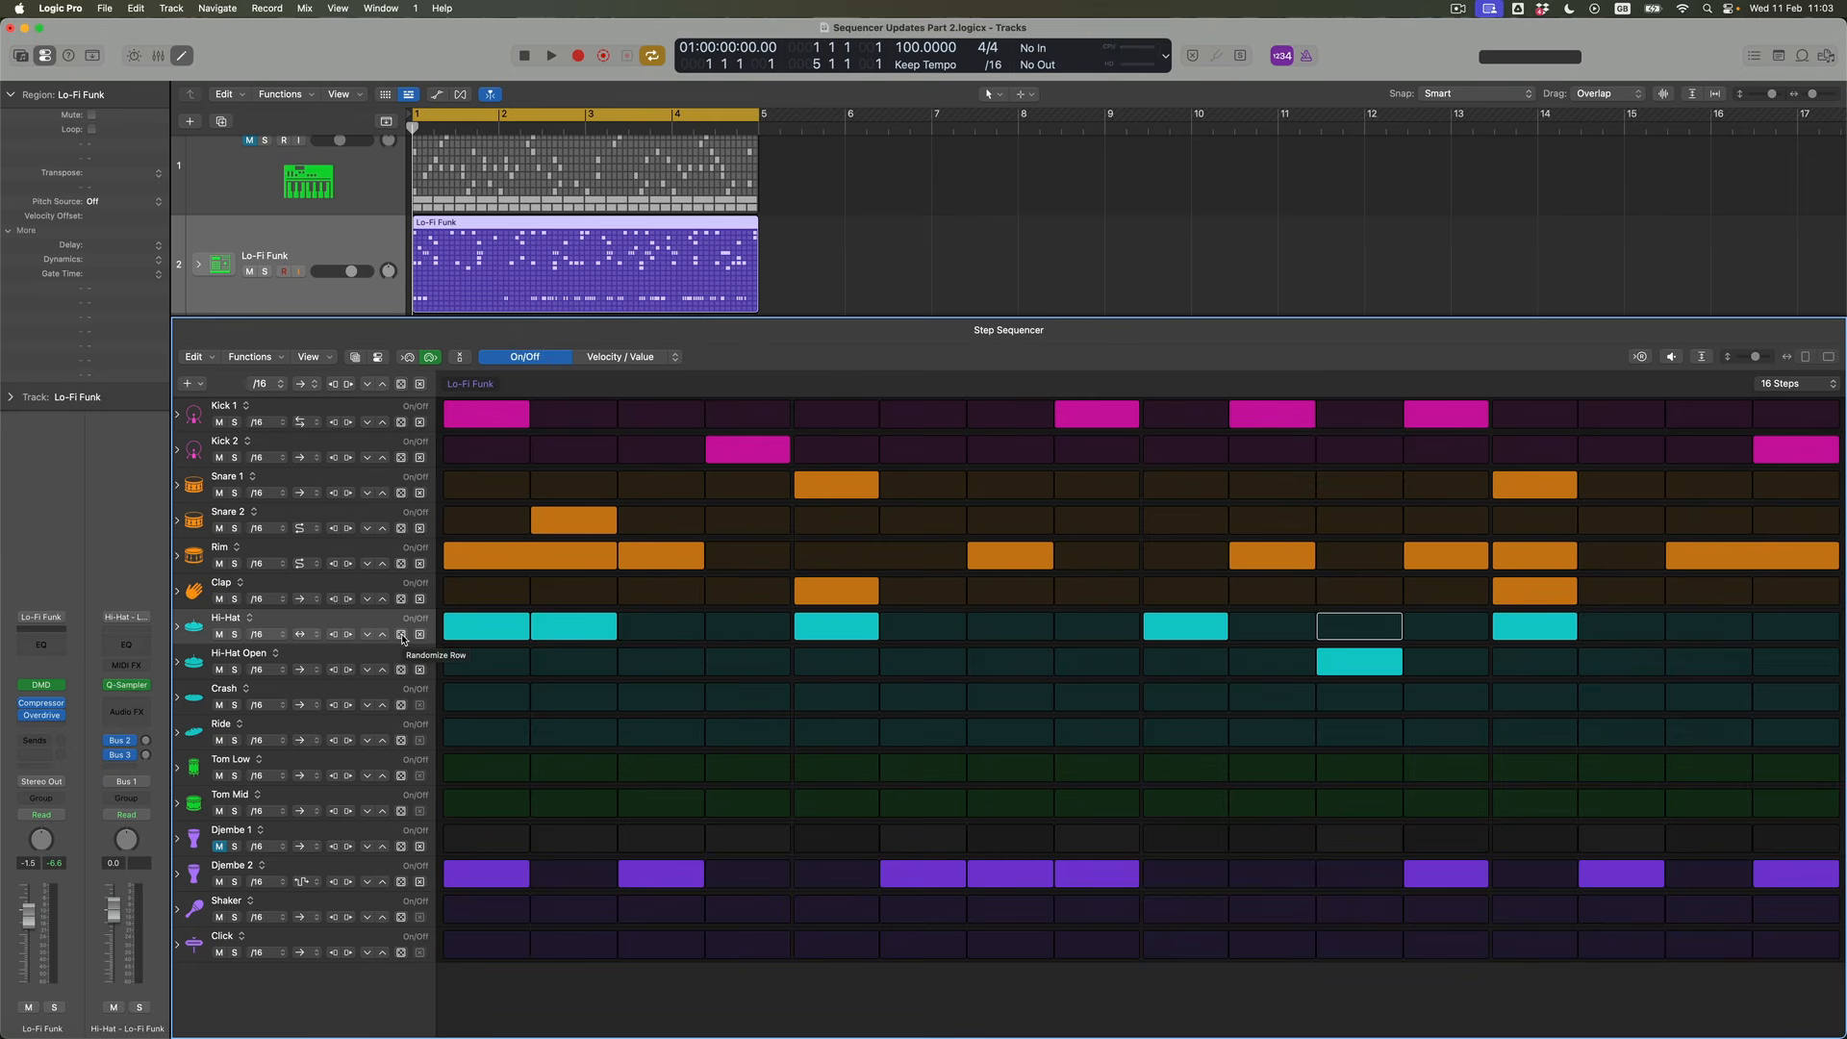
pyautogui.click(402, 635)
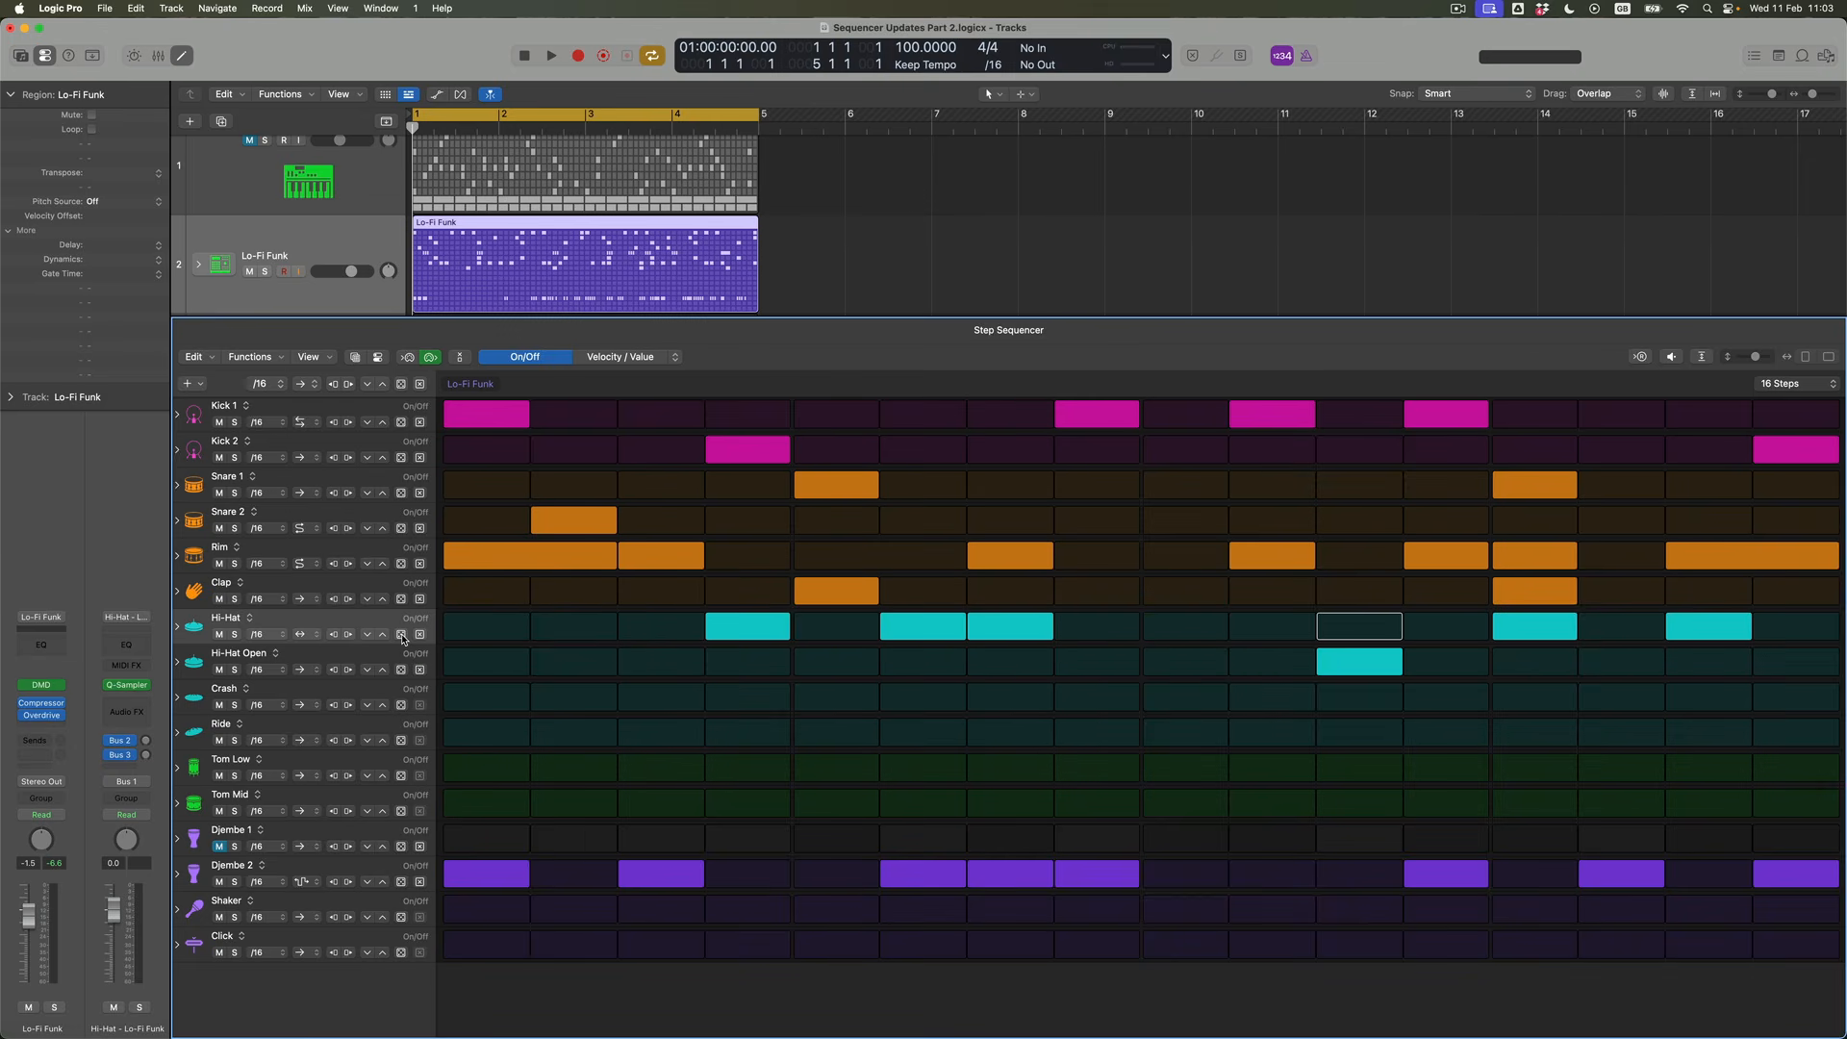
pyautogui.click(402, 635)
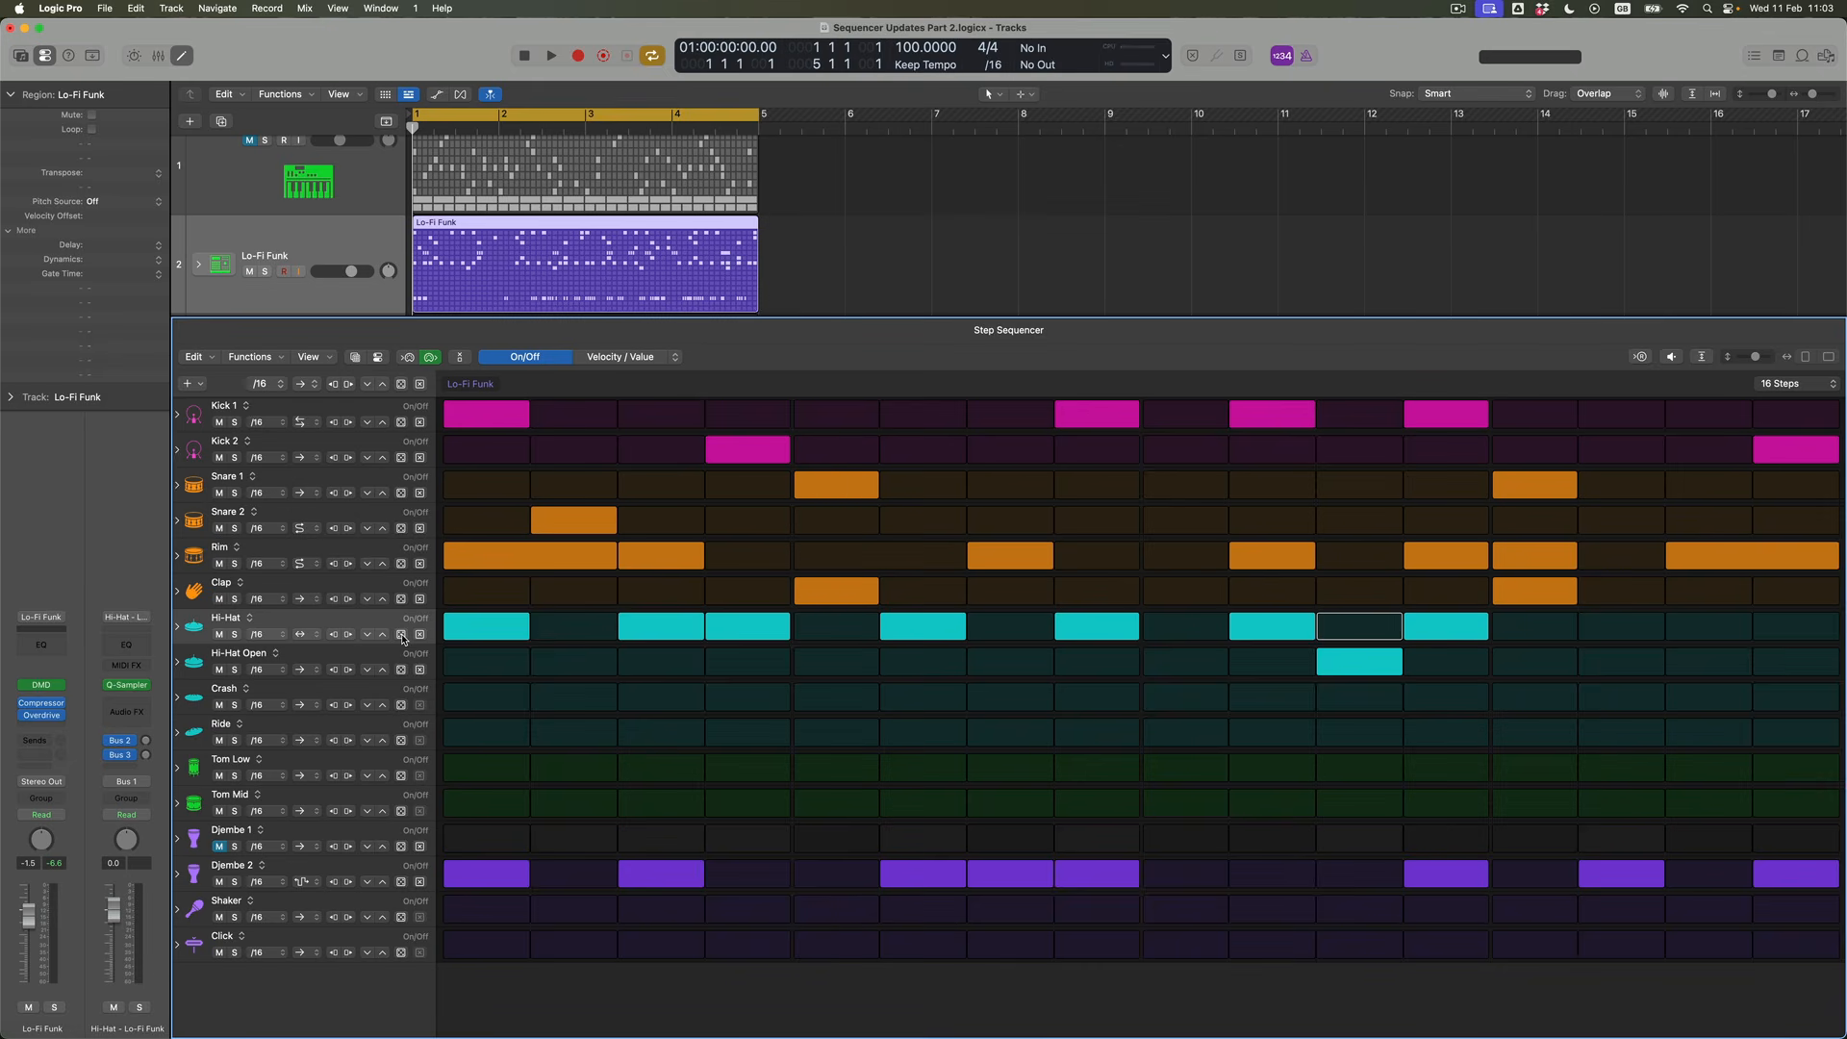
# Unmute the synth track above Lo-Fi Funk while auditioning the pattern, and stop playback
pyautogui.press('space')
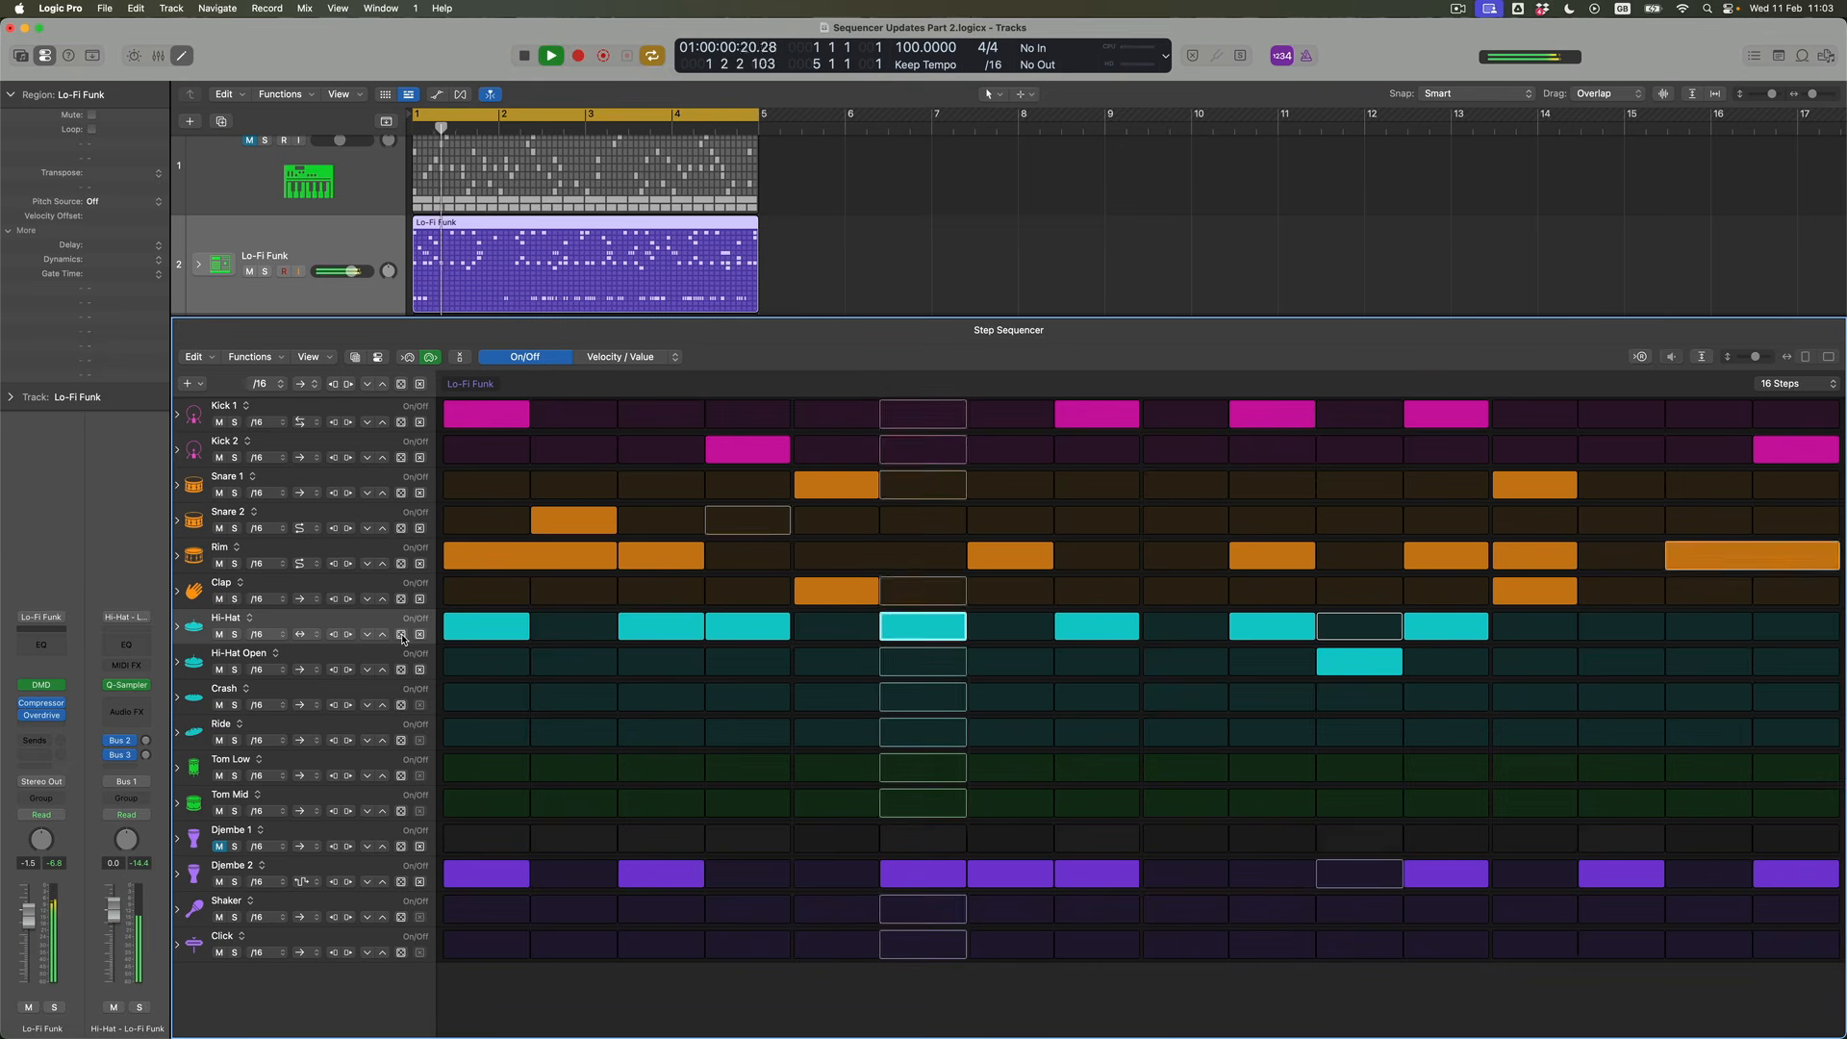
pyautogui.click(250, 140)
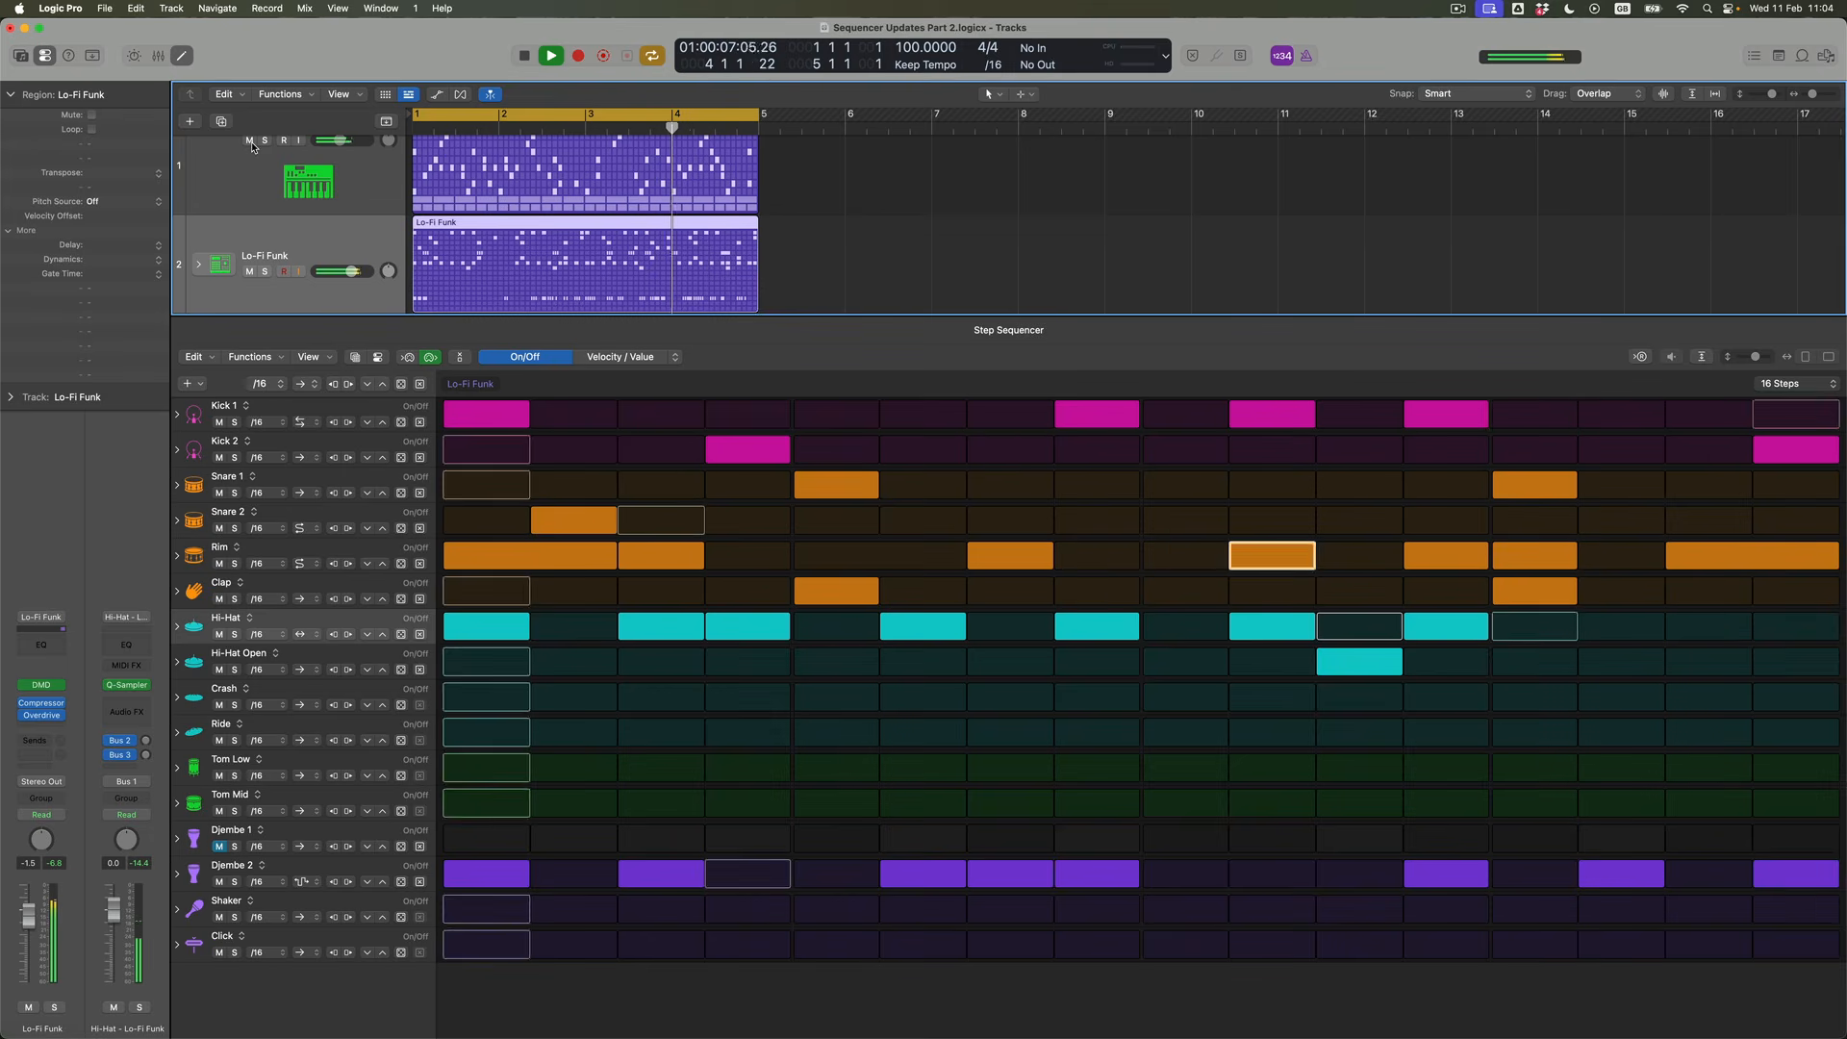
pyautogui.press('space')
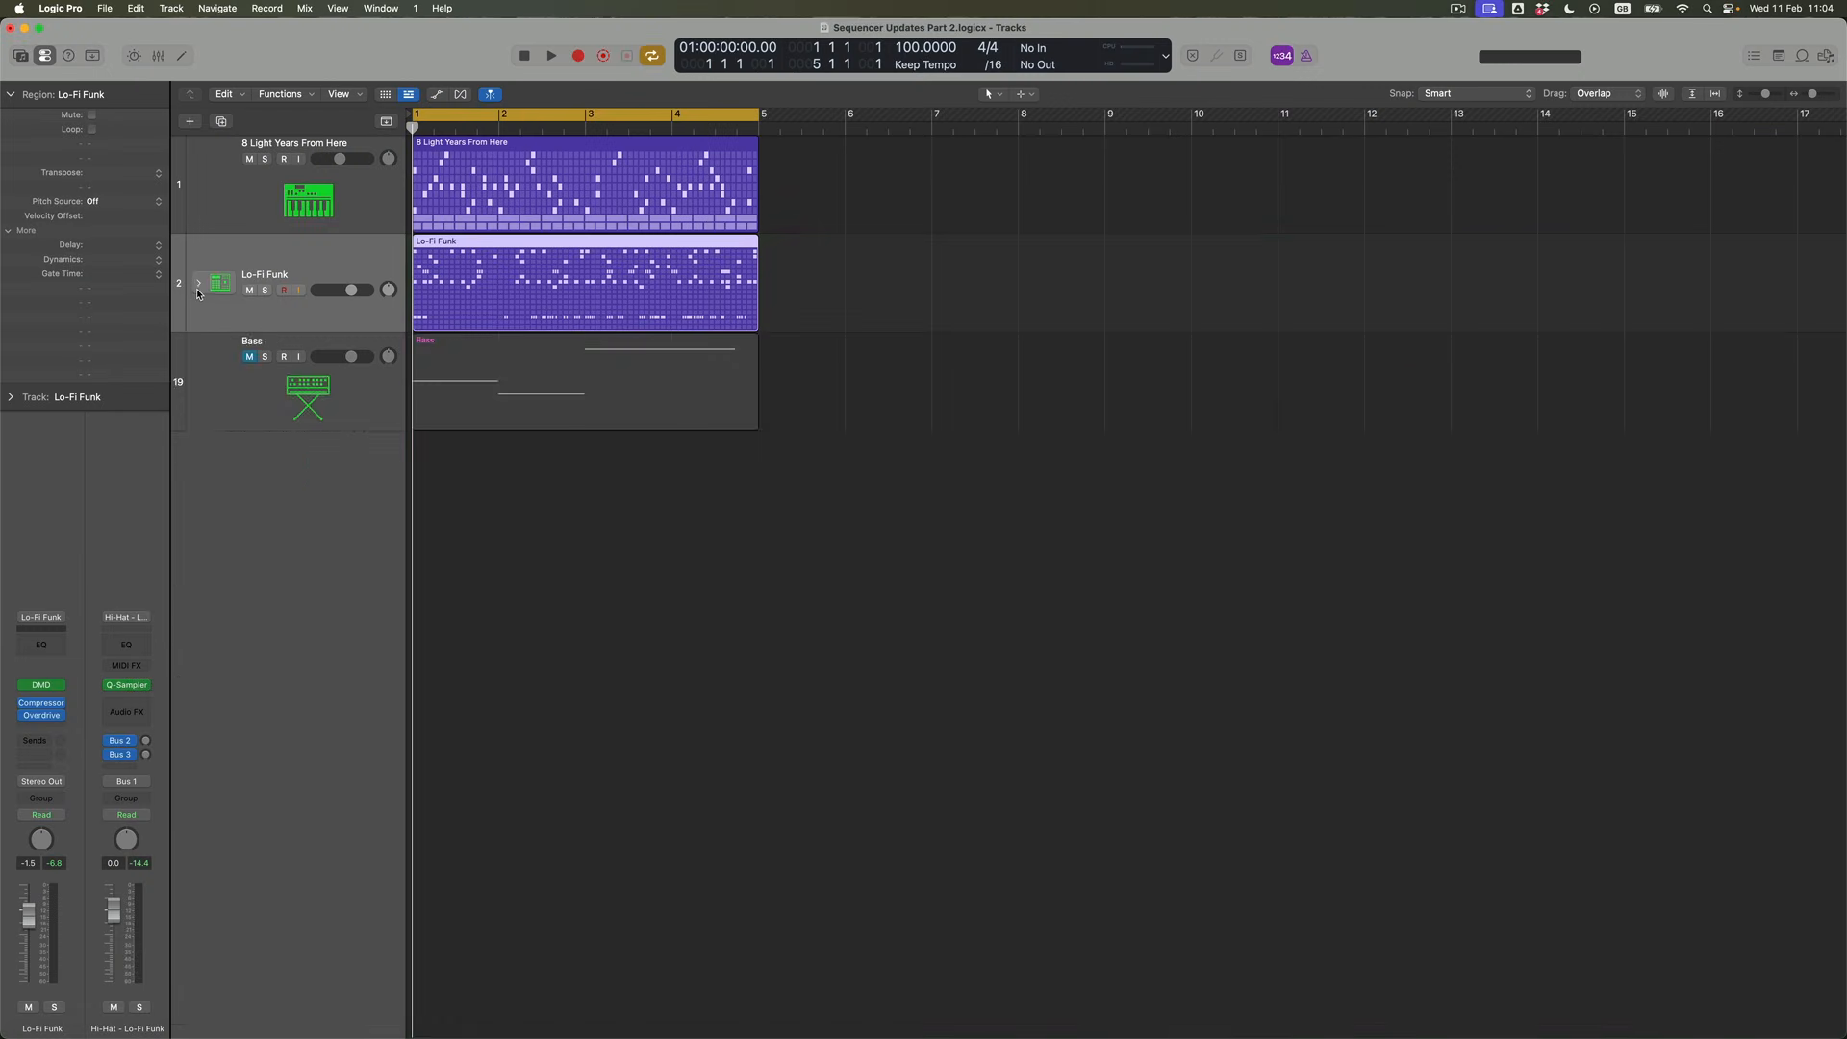
# Expand the Lo-Fi Funk track stack and look through its individual drum tracks
pyautogui.click(198, 282)
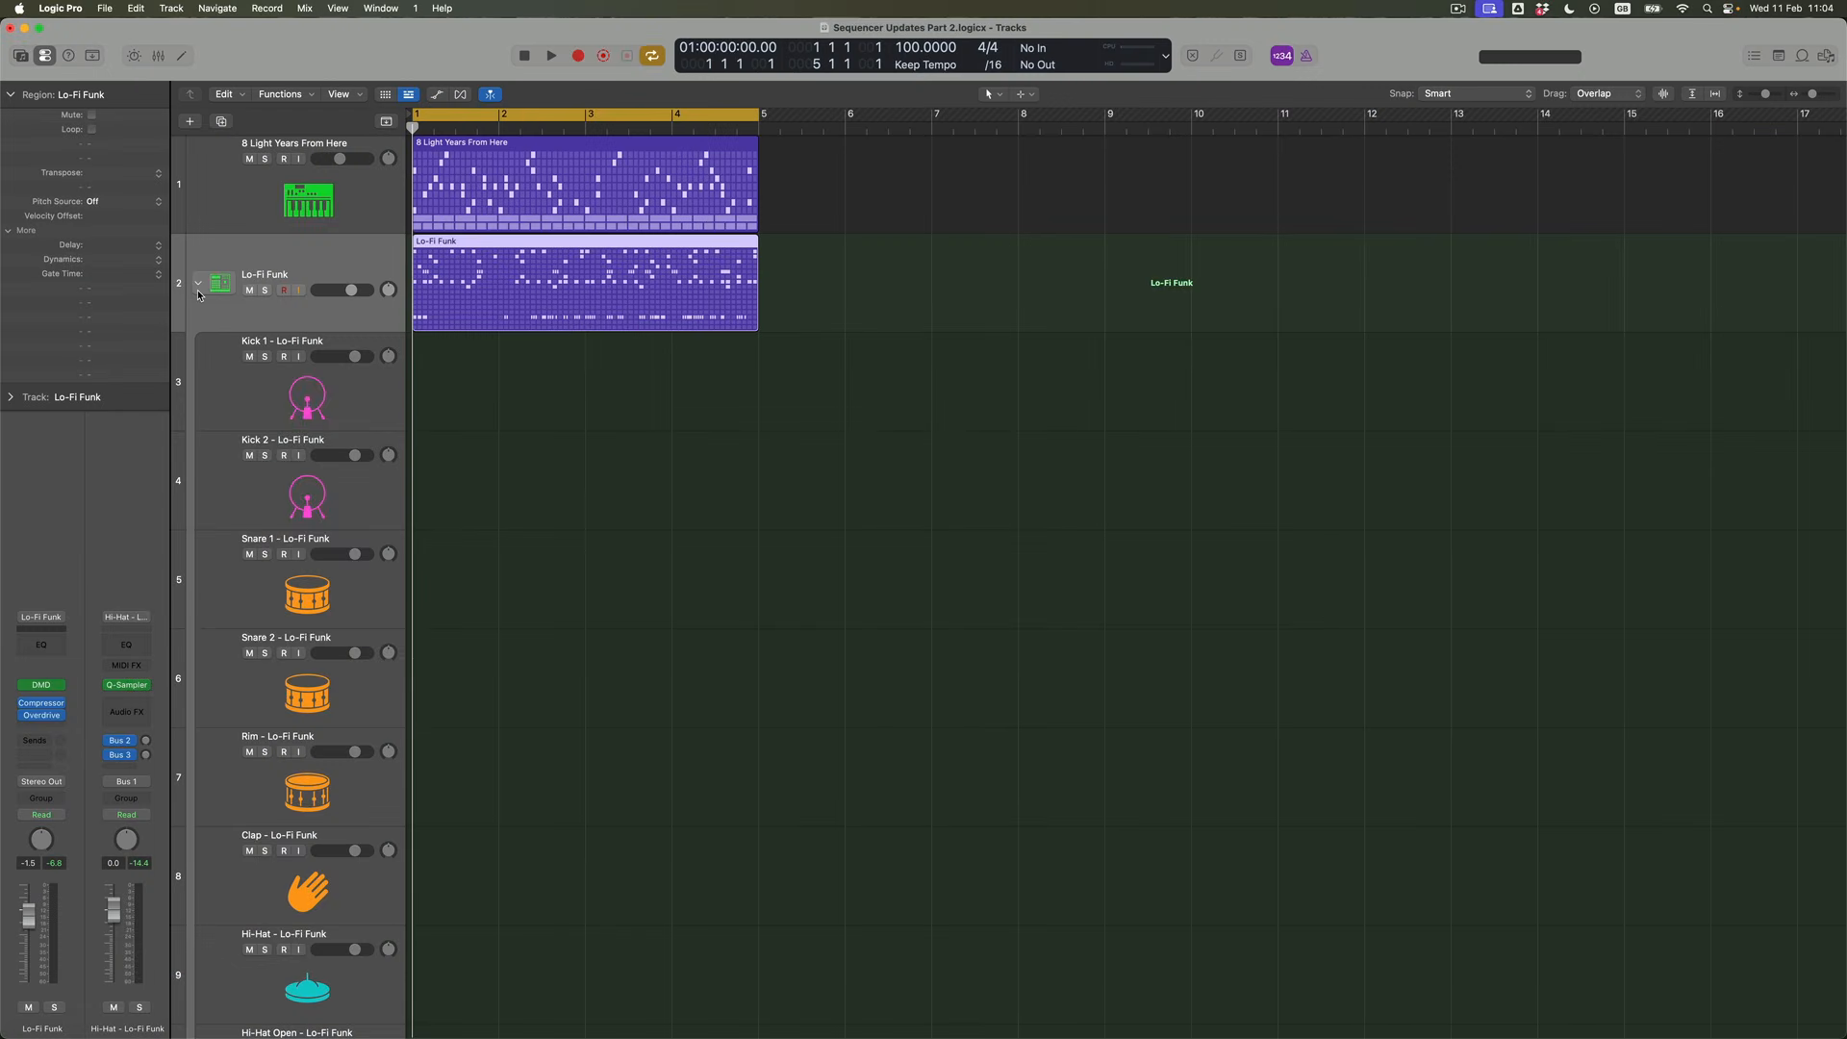
pyautogui.scroll(-6, 715, 619)
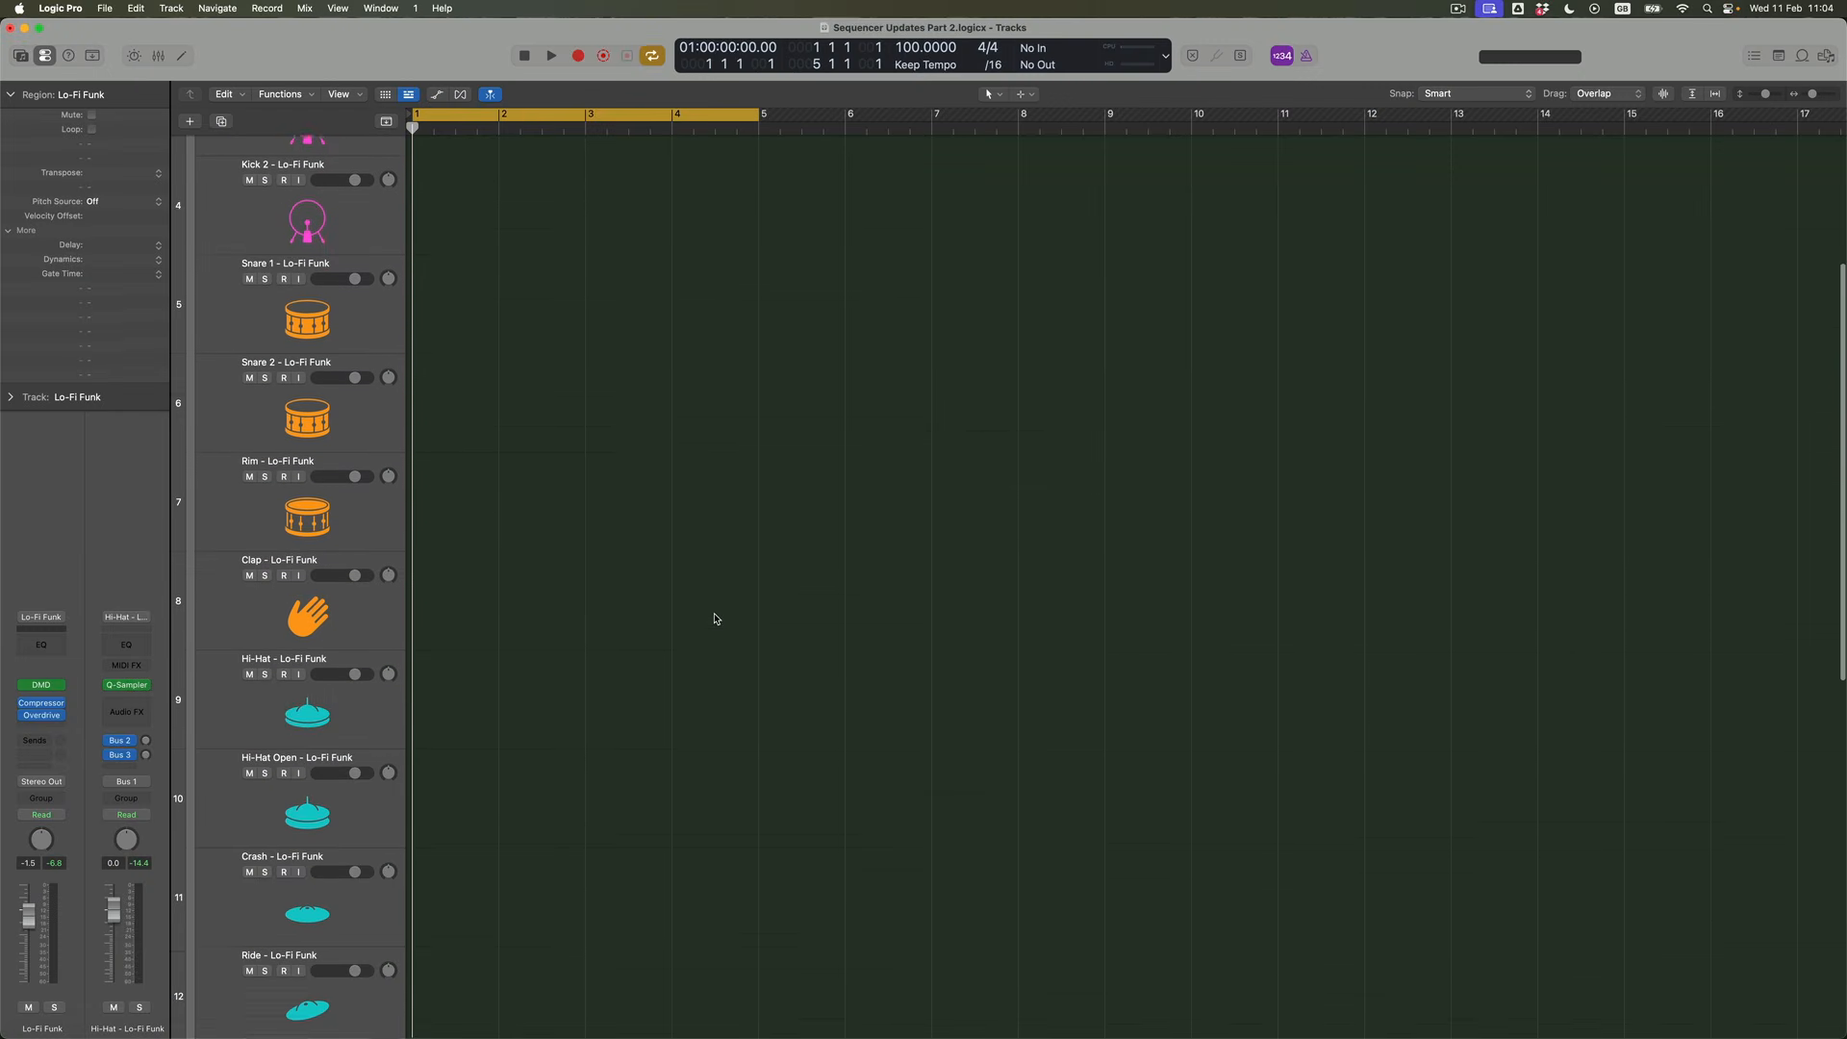
pyautogui.scroll(2, 714, 618)
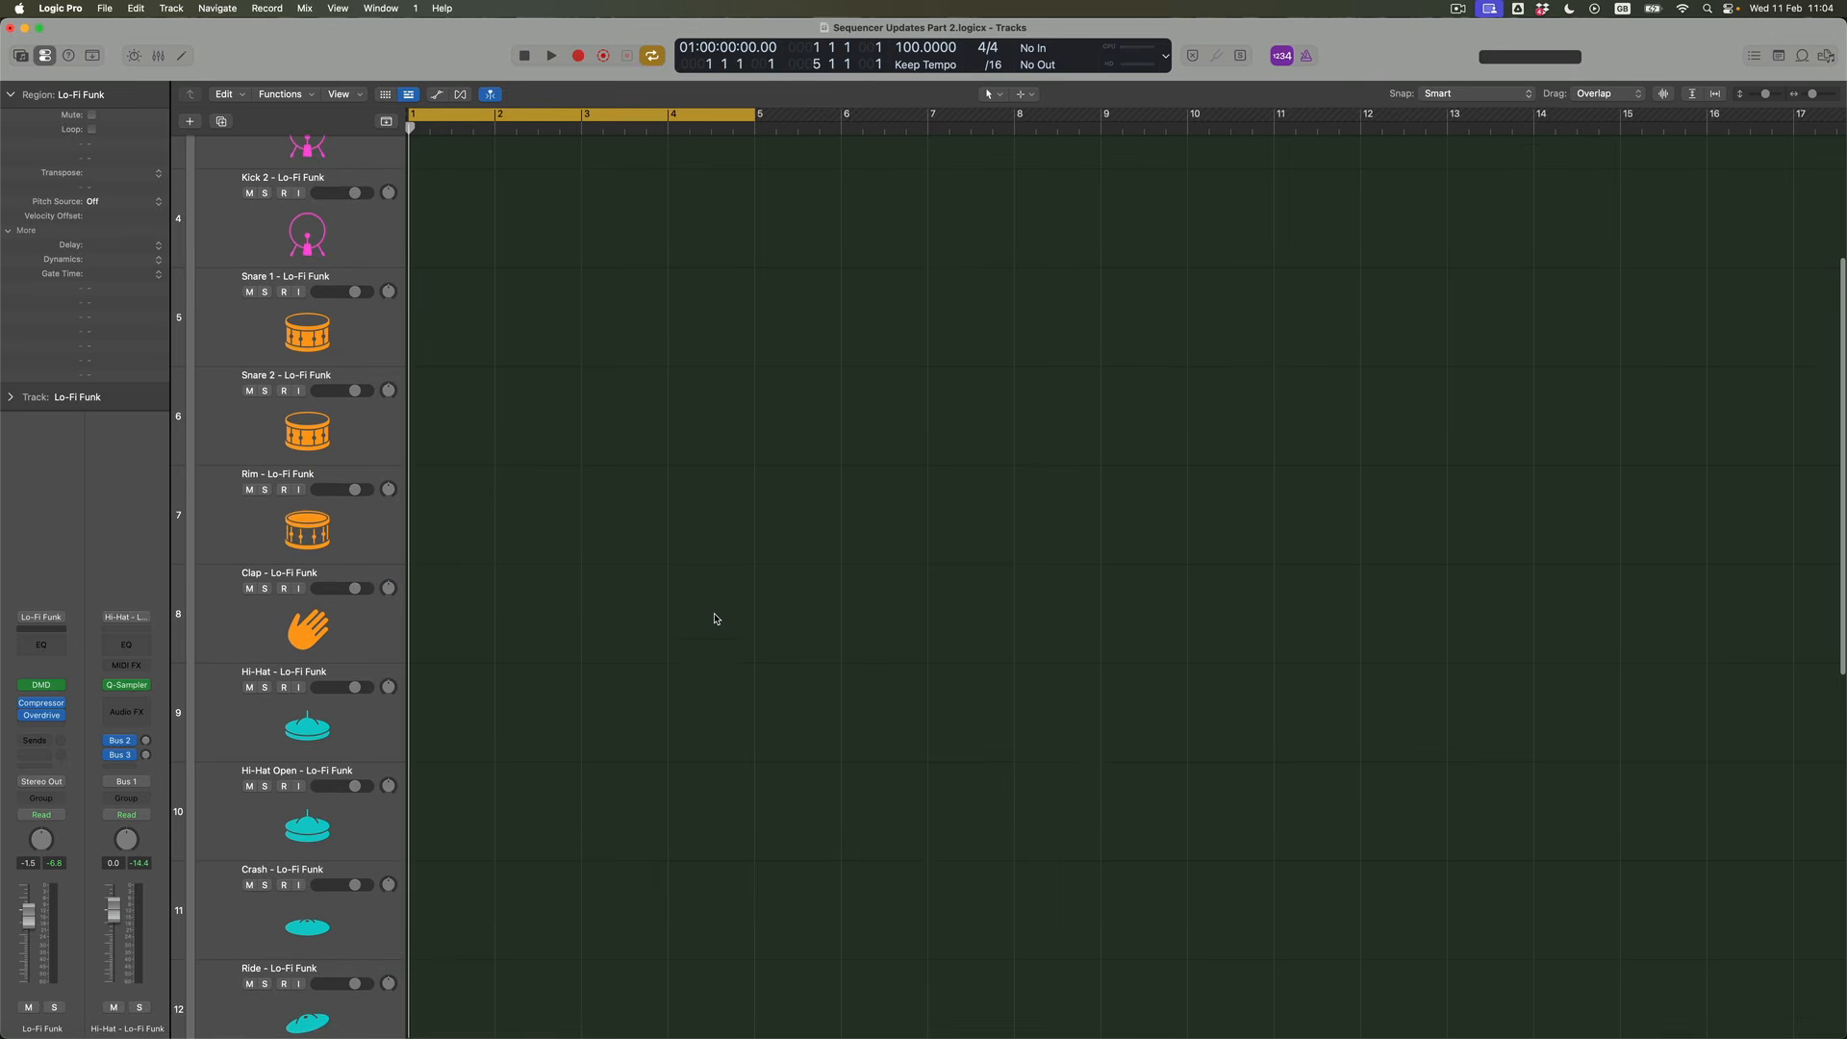
# Insert a stereo AutoFilter effect on the Rim subtrack of Lo-Fi Funk
pyautogui.click(391, 540)
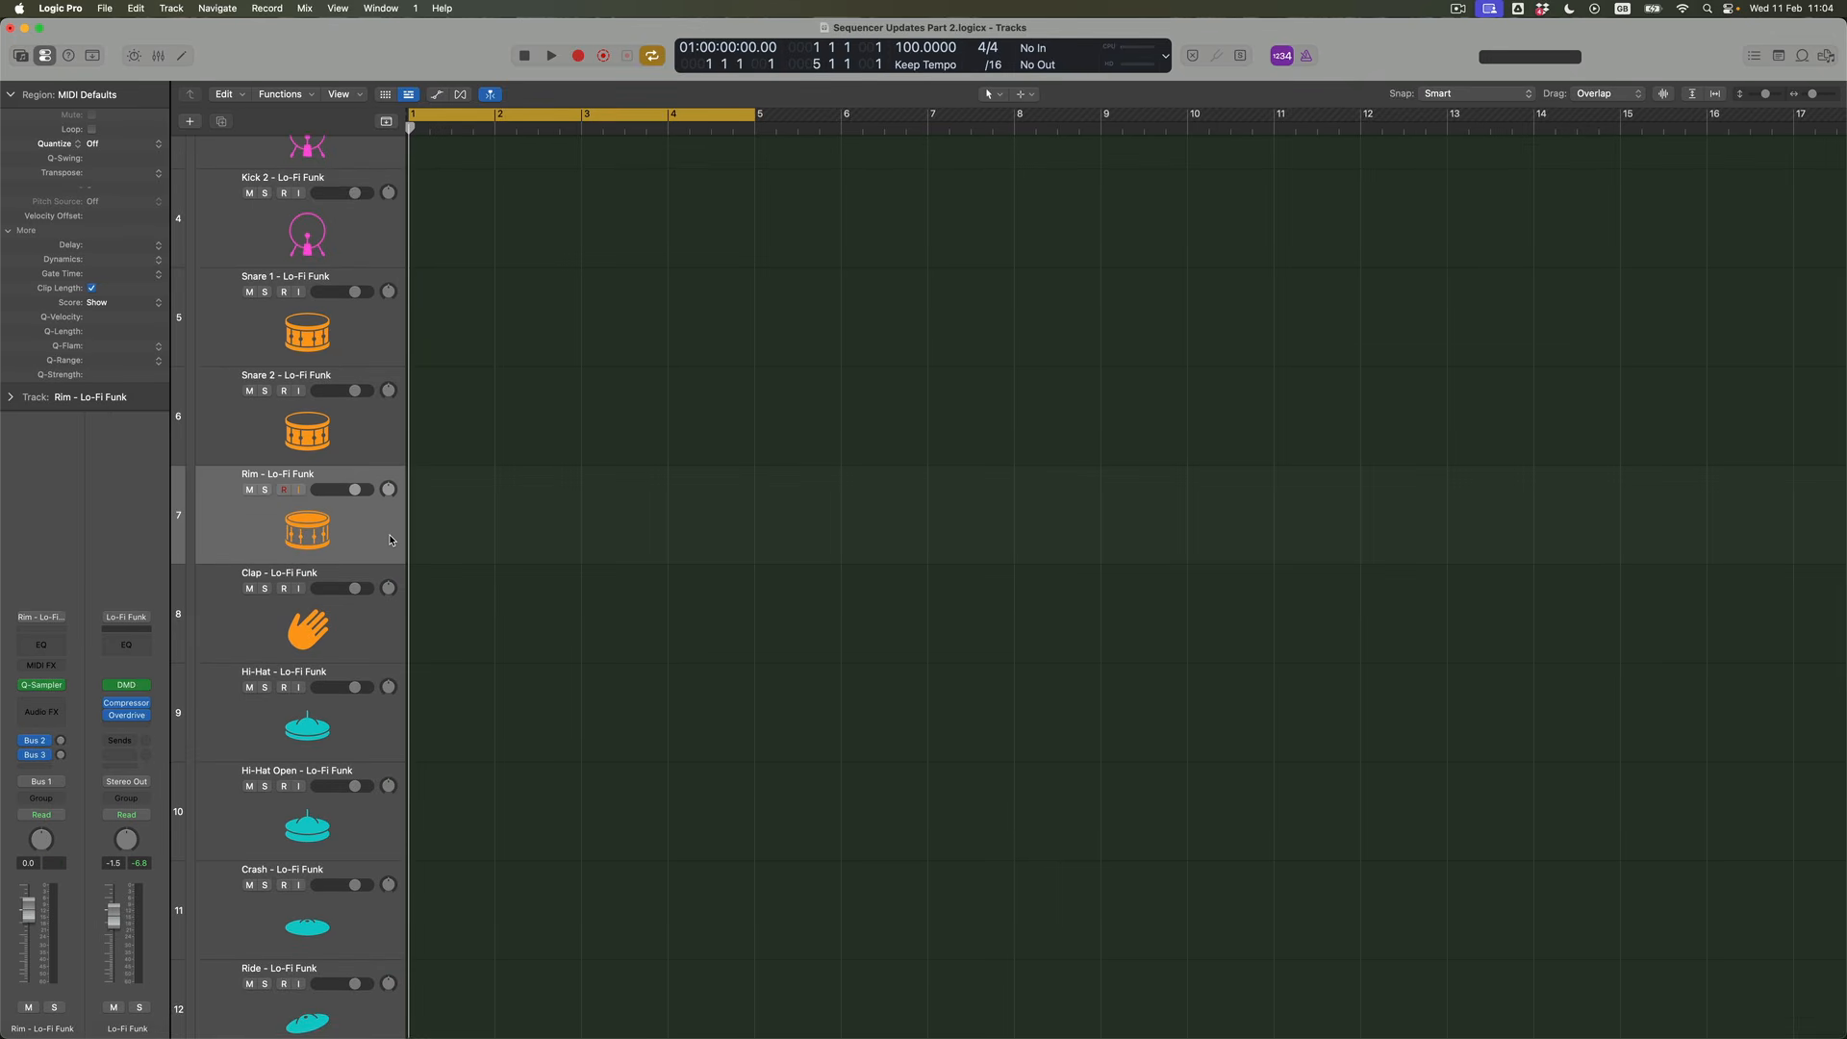
pyautogui.click(60, 710)
pyautogui.write('aut')
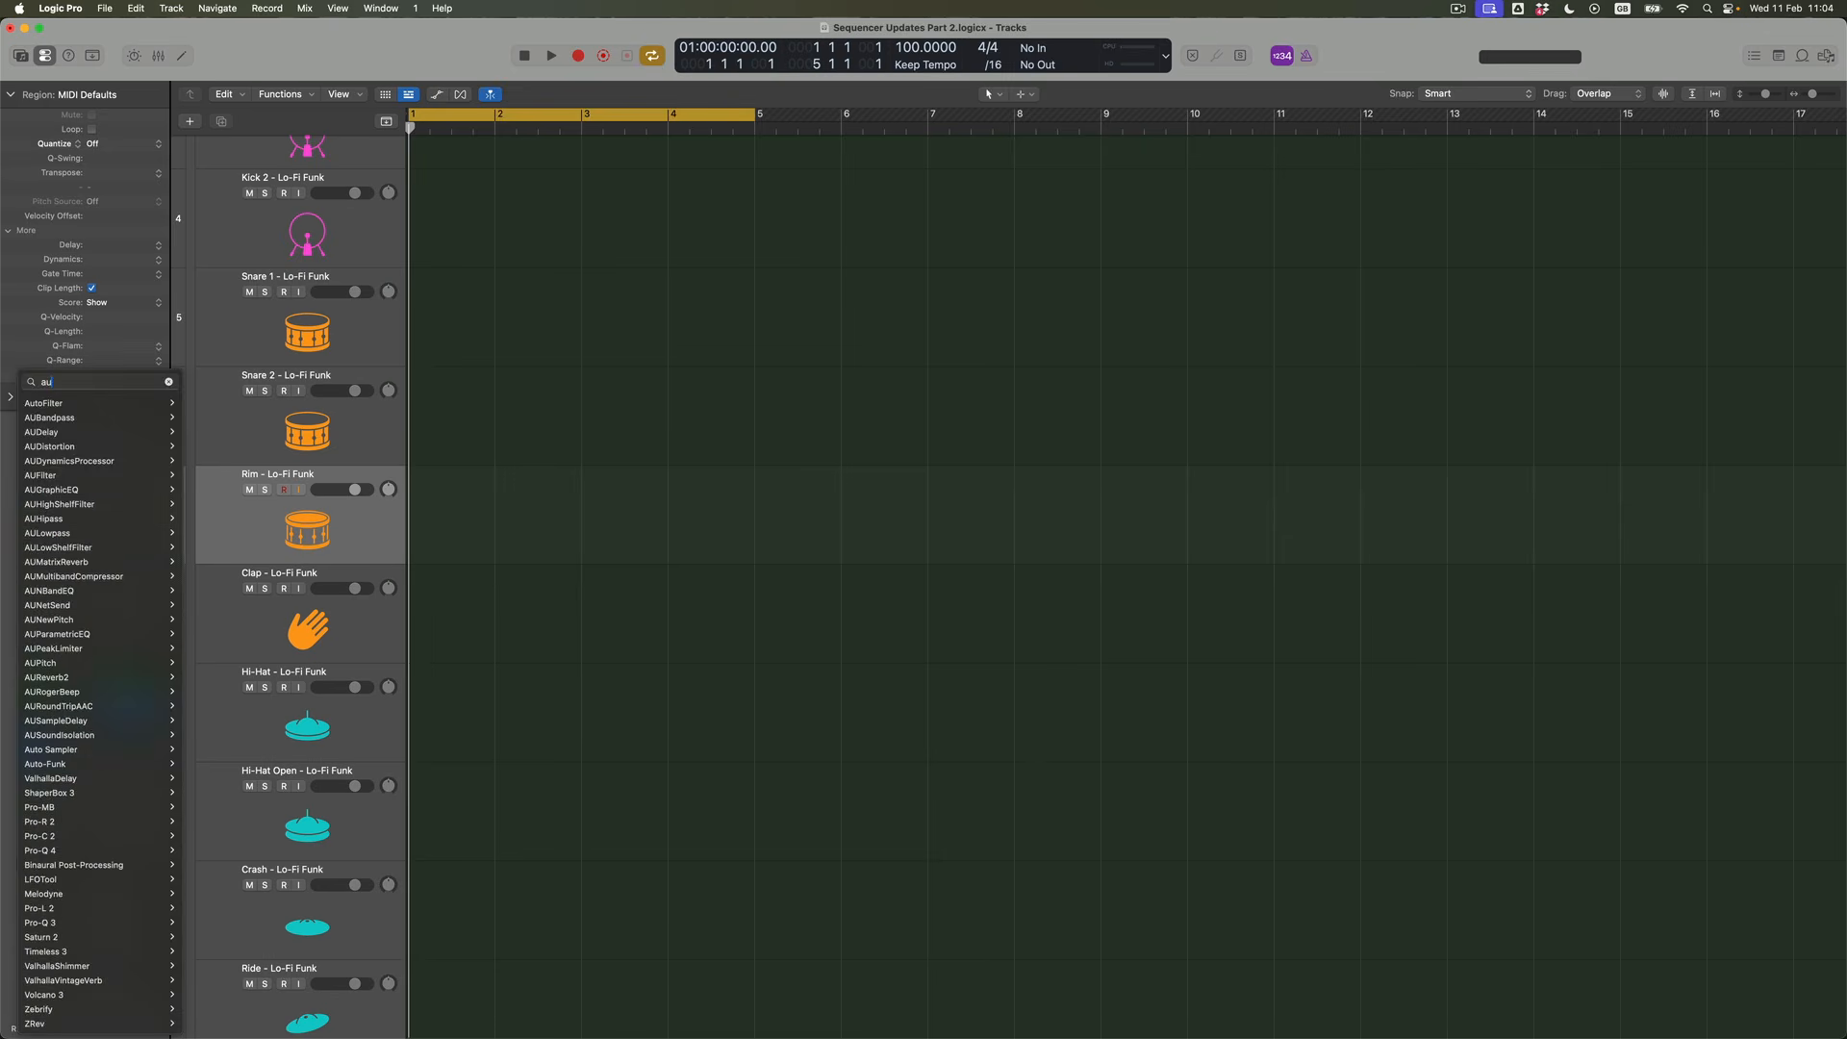
pyautogui.moveTo(74, 738)
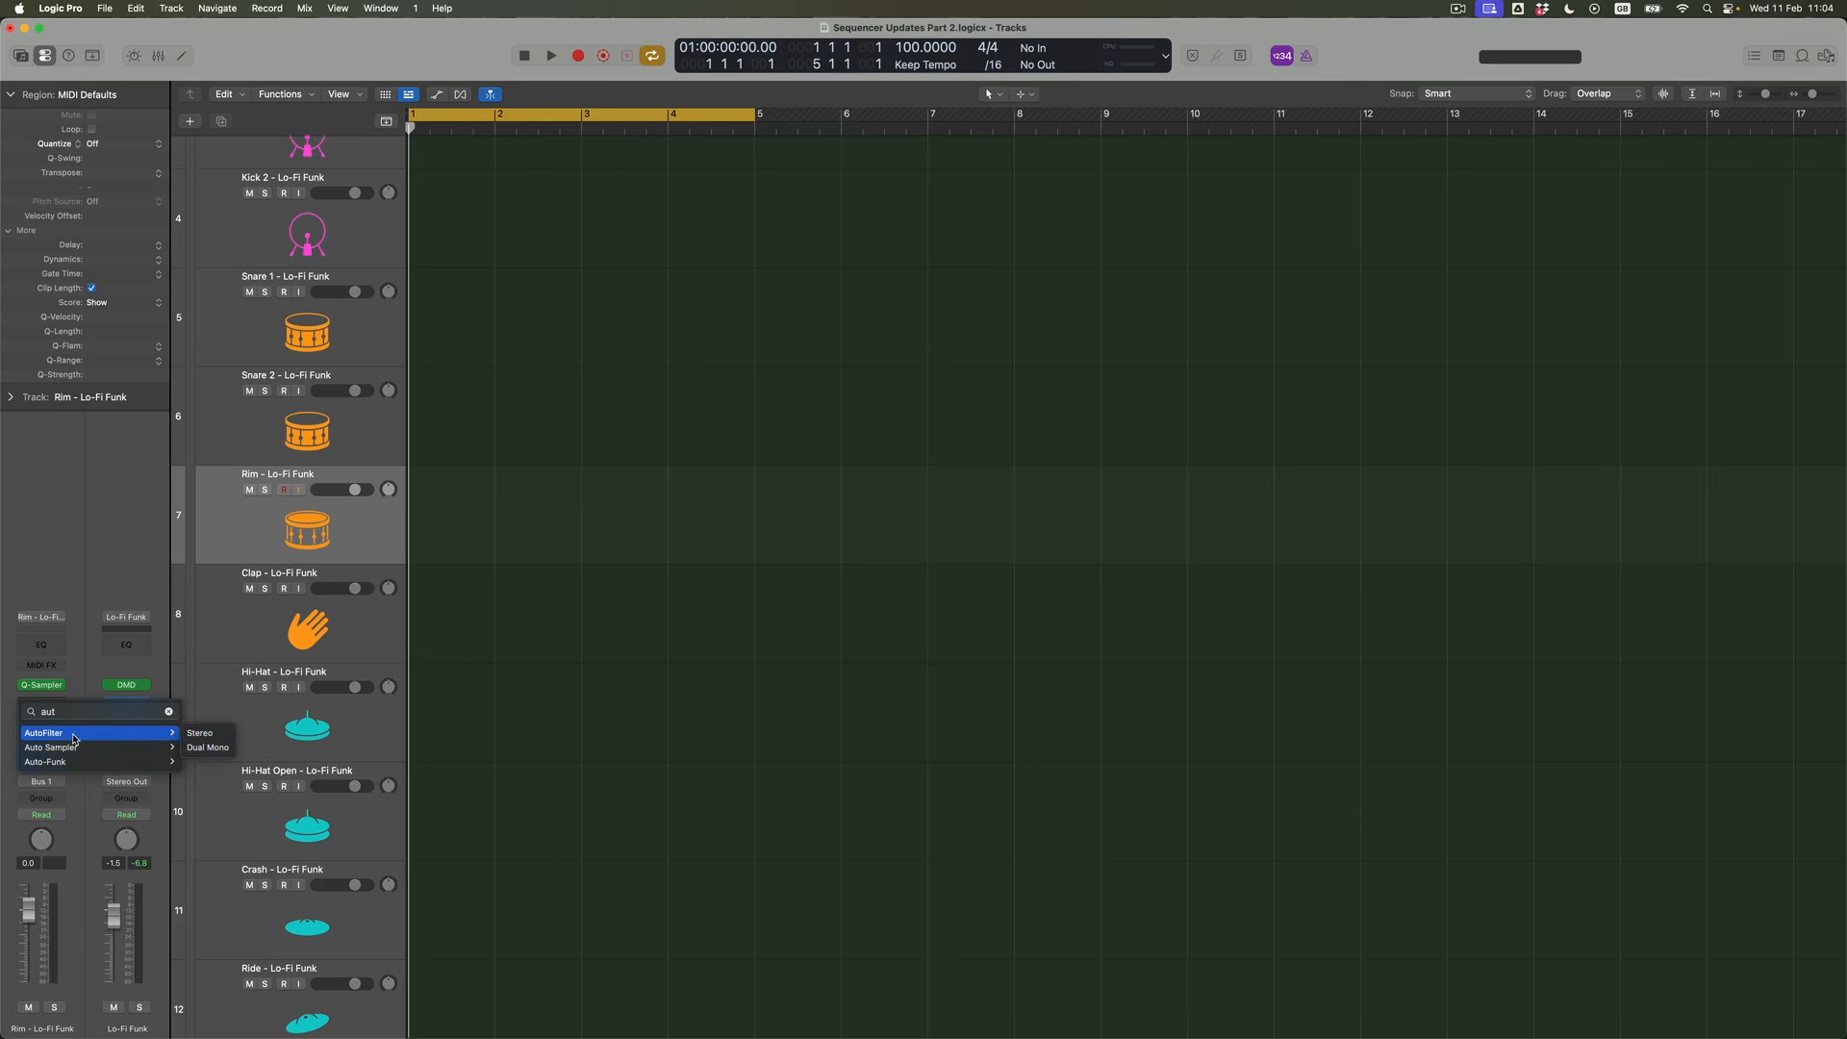
pyautogui.click(203, 733)
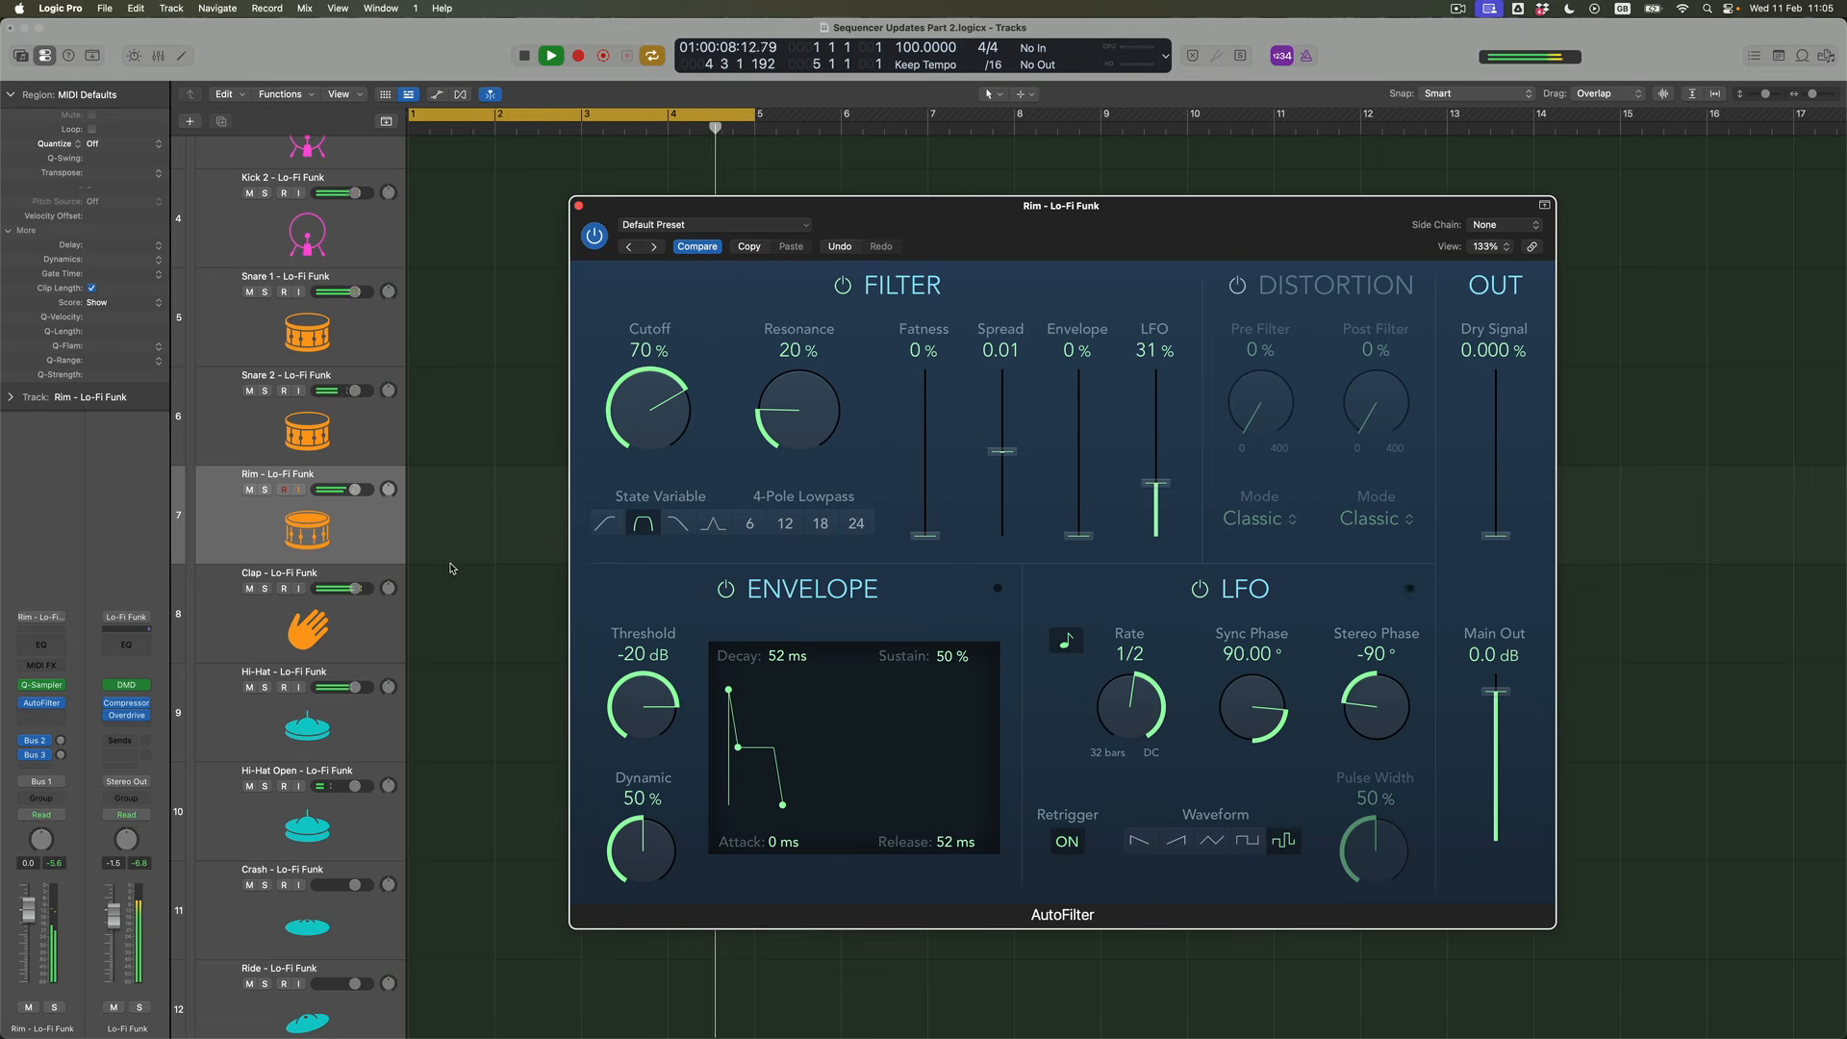
# Lower the Rim track's volume to about -7.6 dB during playback
pyautogui.moveTo(347, 496); pyautogui.dragTo(333, 497)
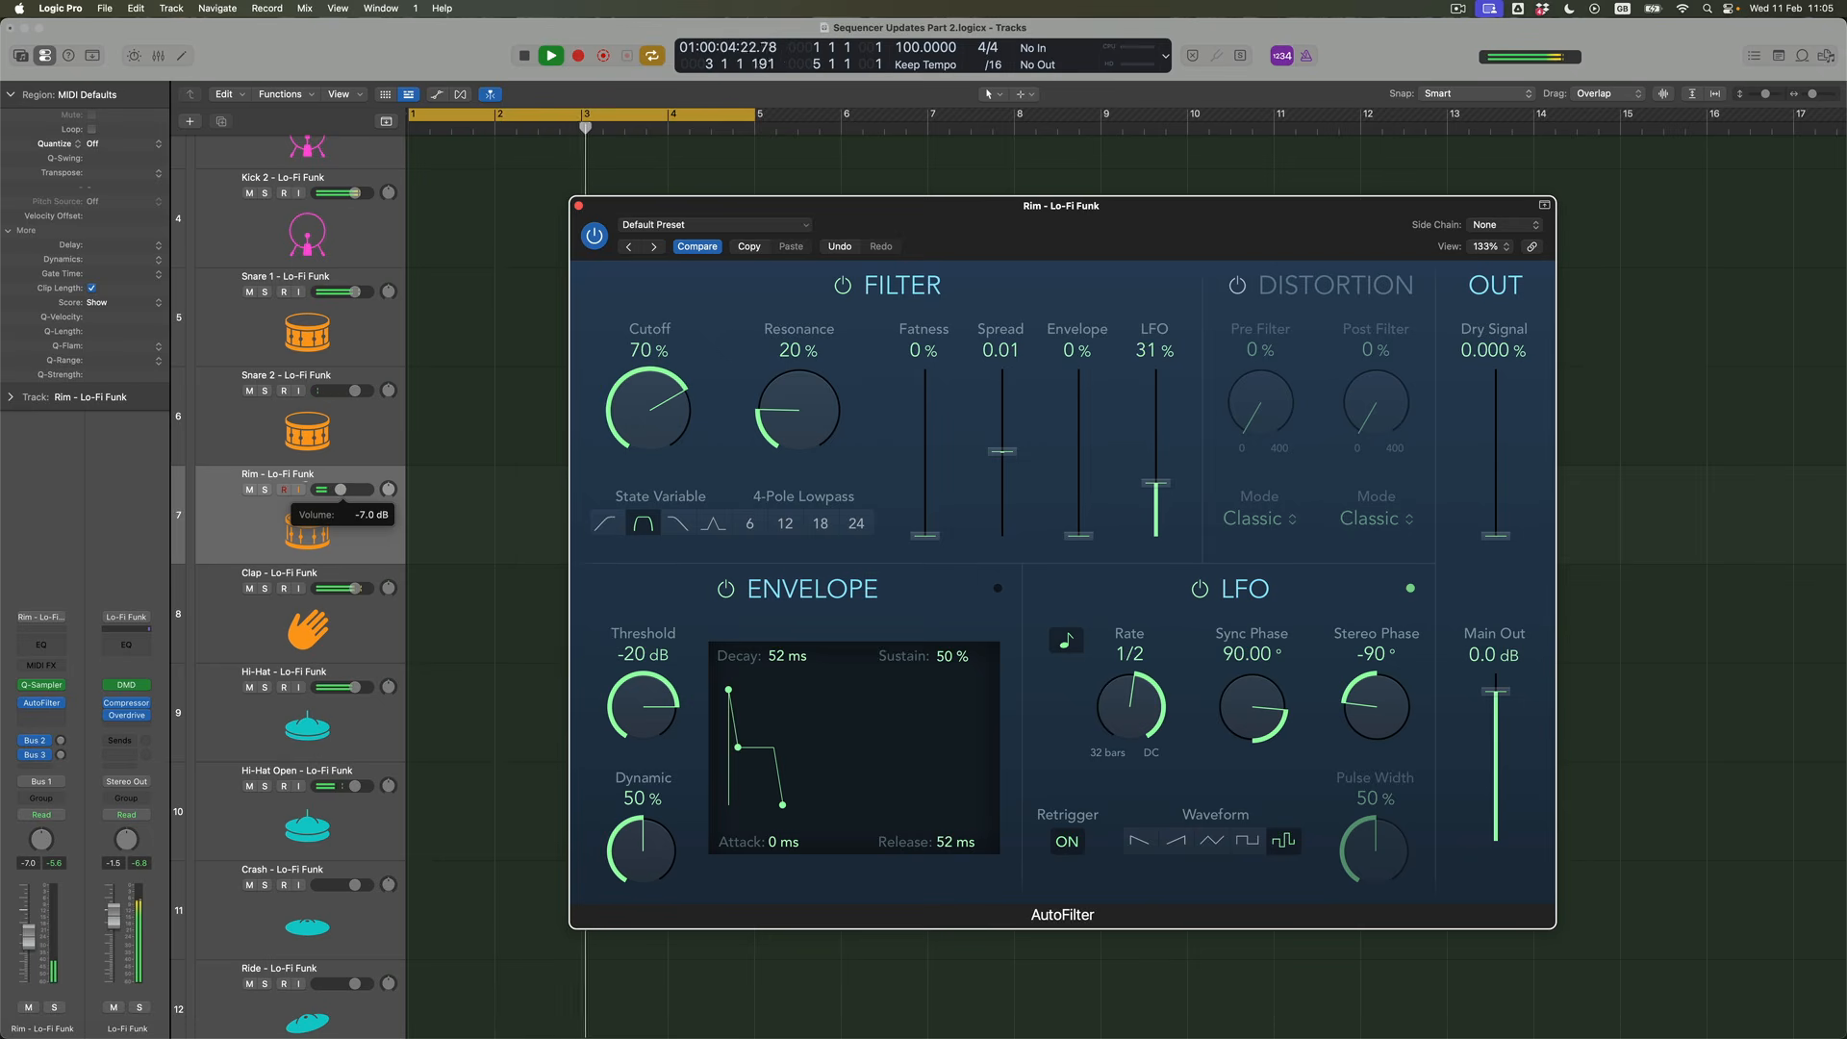
pyautogui.moveTo(304, 484); pyautogui.dragTo(303, 484)
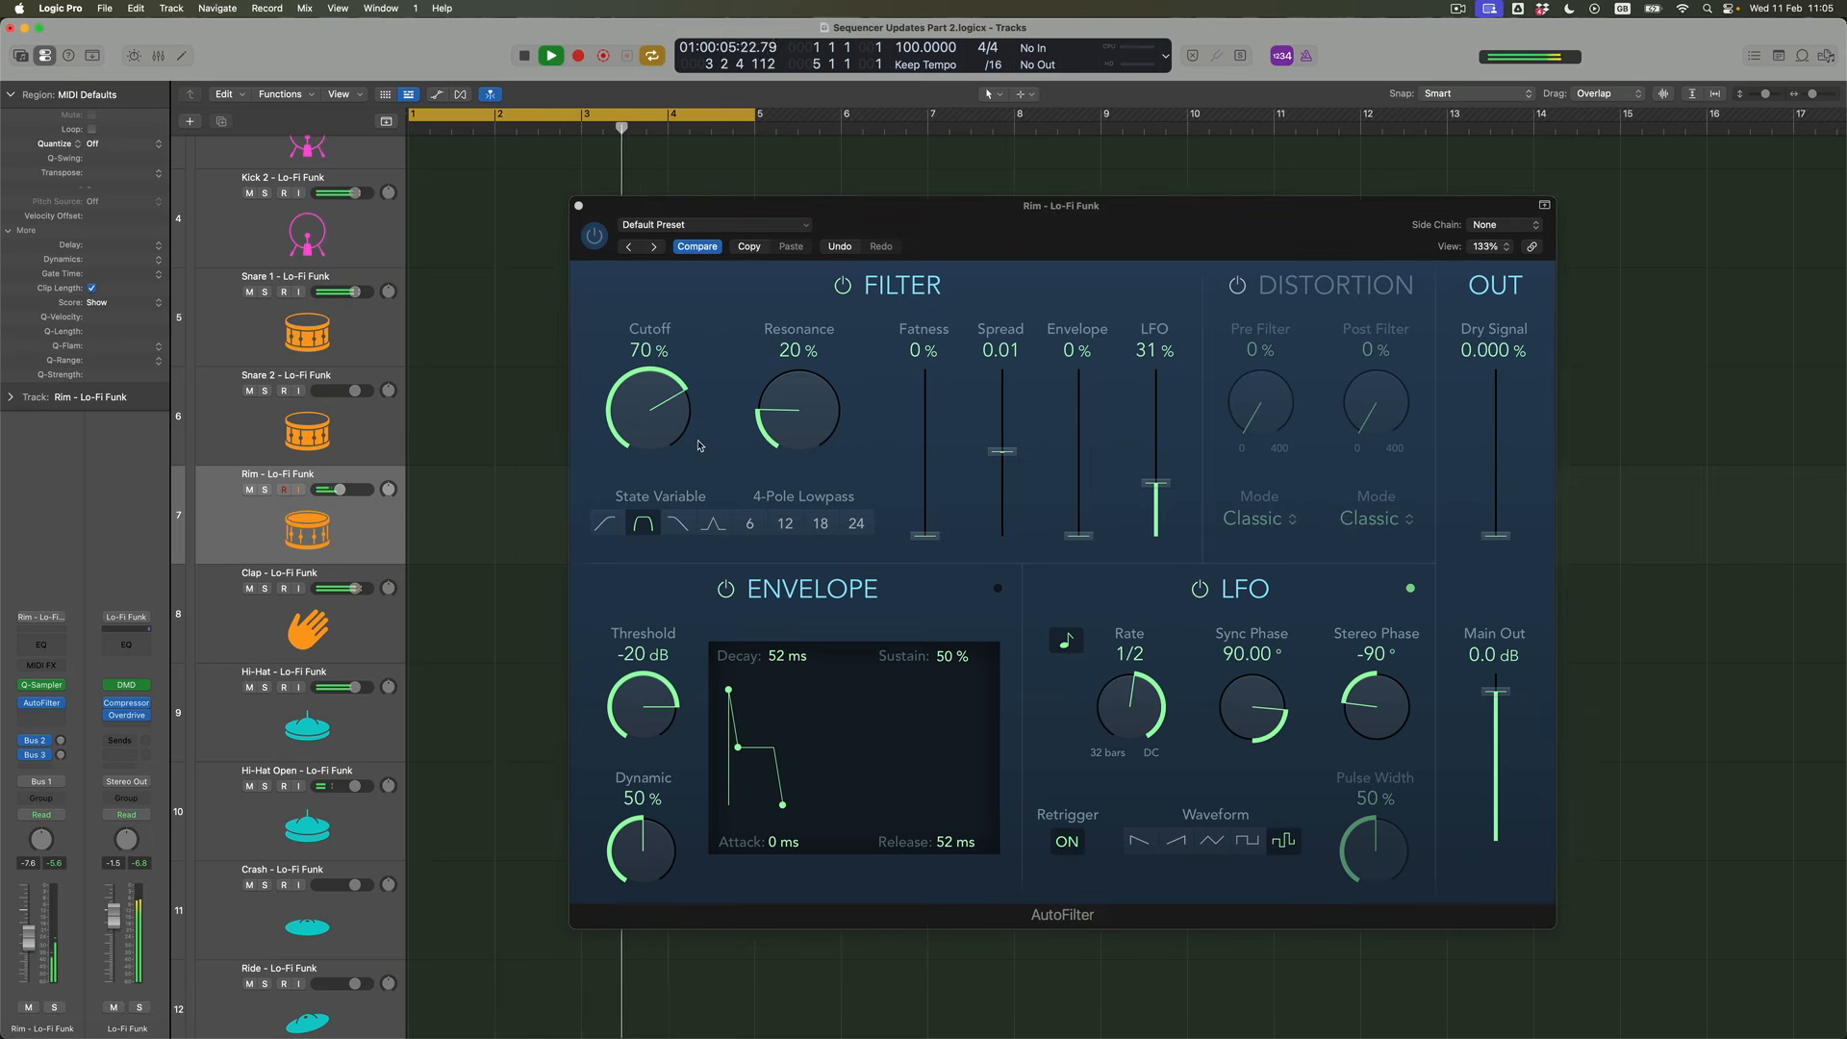
# Set the Rim AutoFilter's LFO amount to 41%, Resonance to 30% and Cutoff to 77%, and close its window
pyautogui.click(1165, 486)
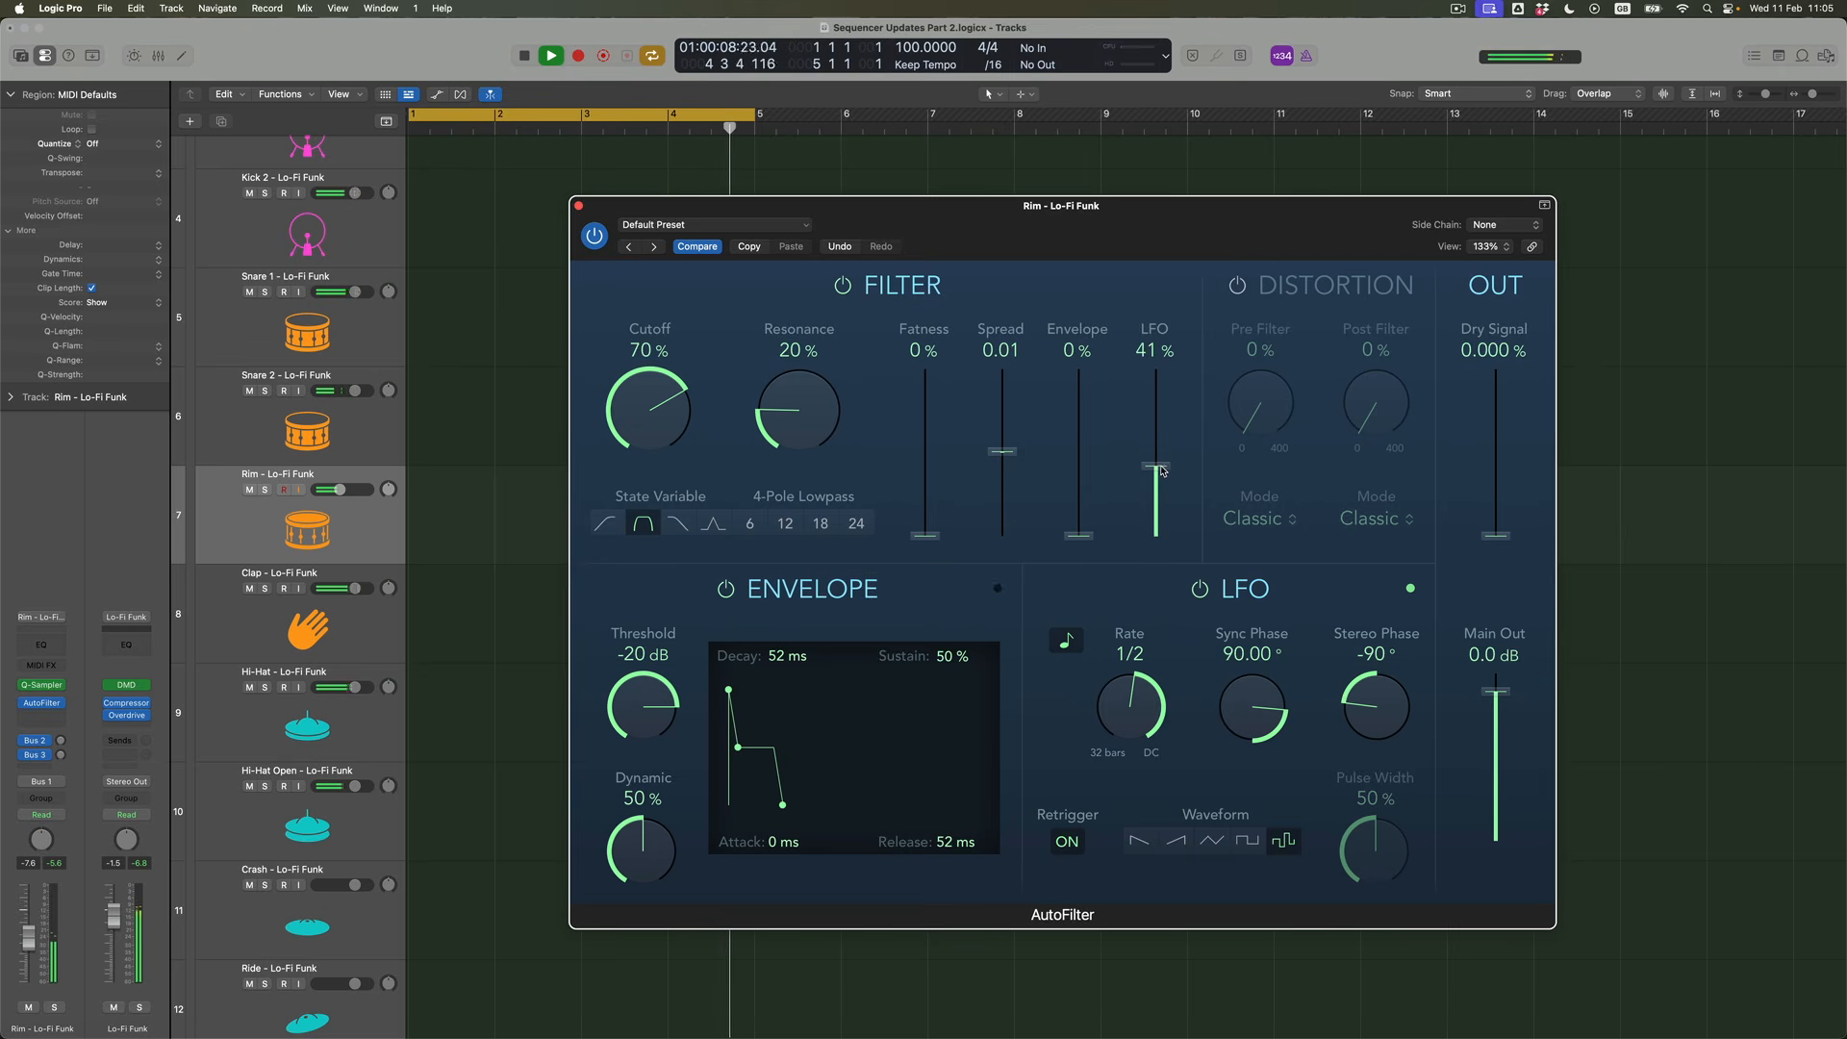
pyautogui.moveTo(807, 432); pyautogui.dragTo(805, 403)
pyautogui.moveTo(658, 407); pyautogui.dragTo(651, 400)
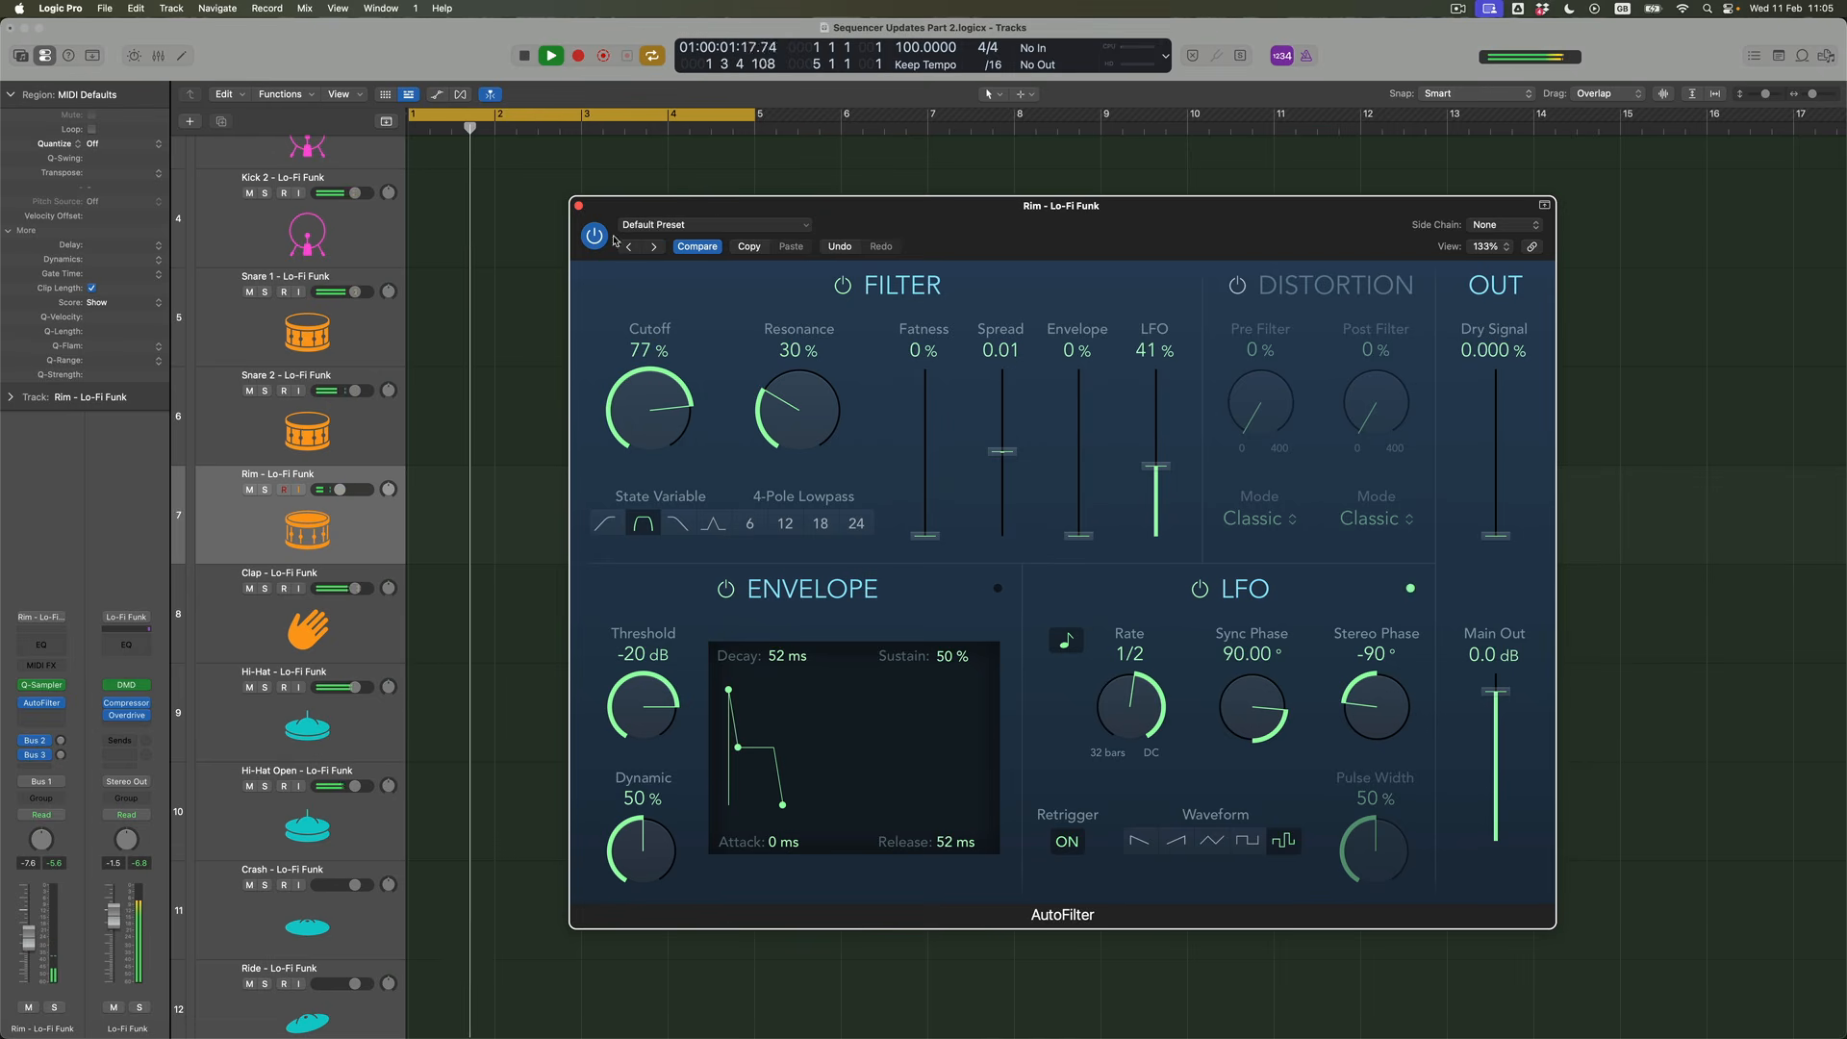
pyautogui.click(578, 208)
pyautogui.scroll(5, 288, 385)
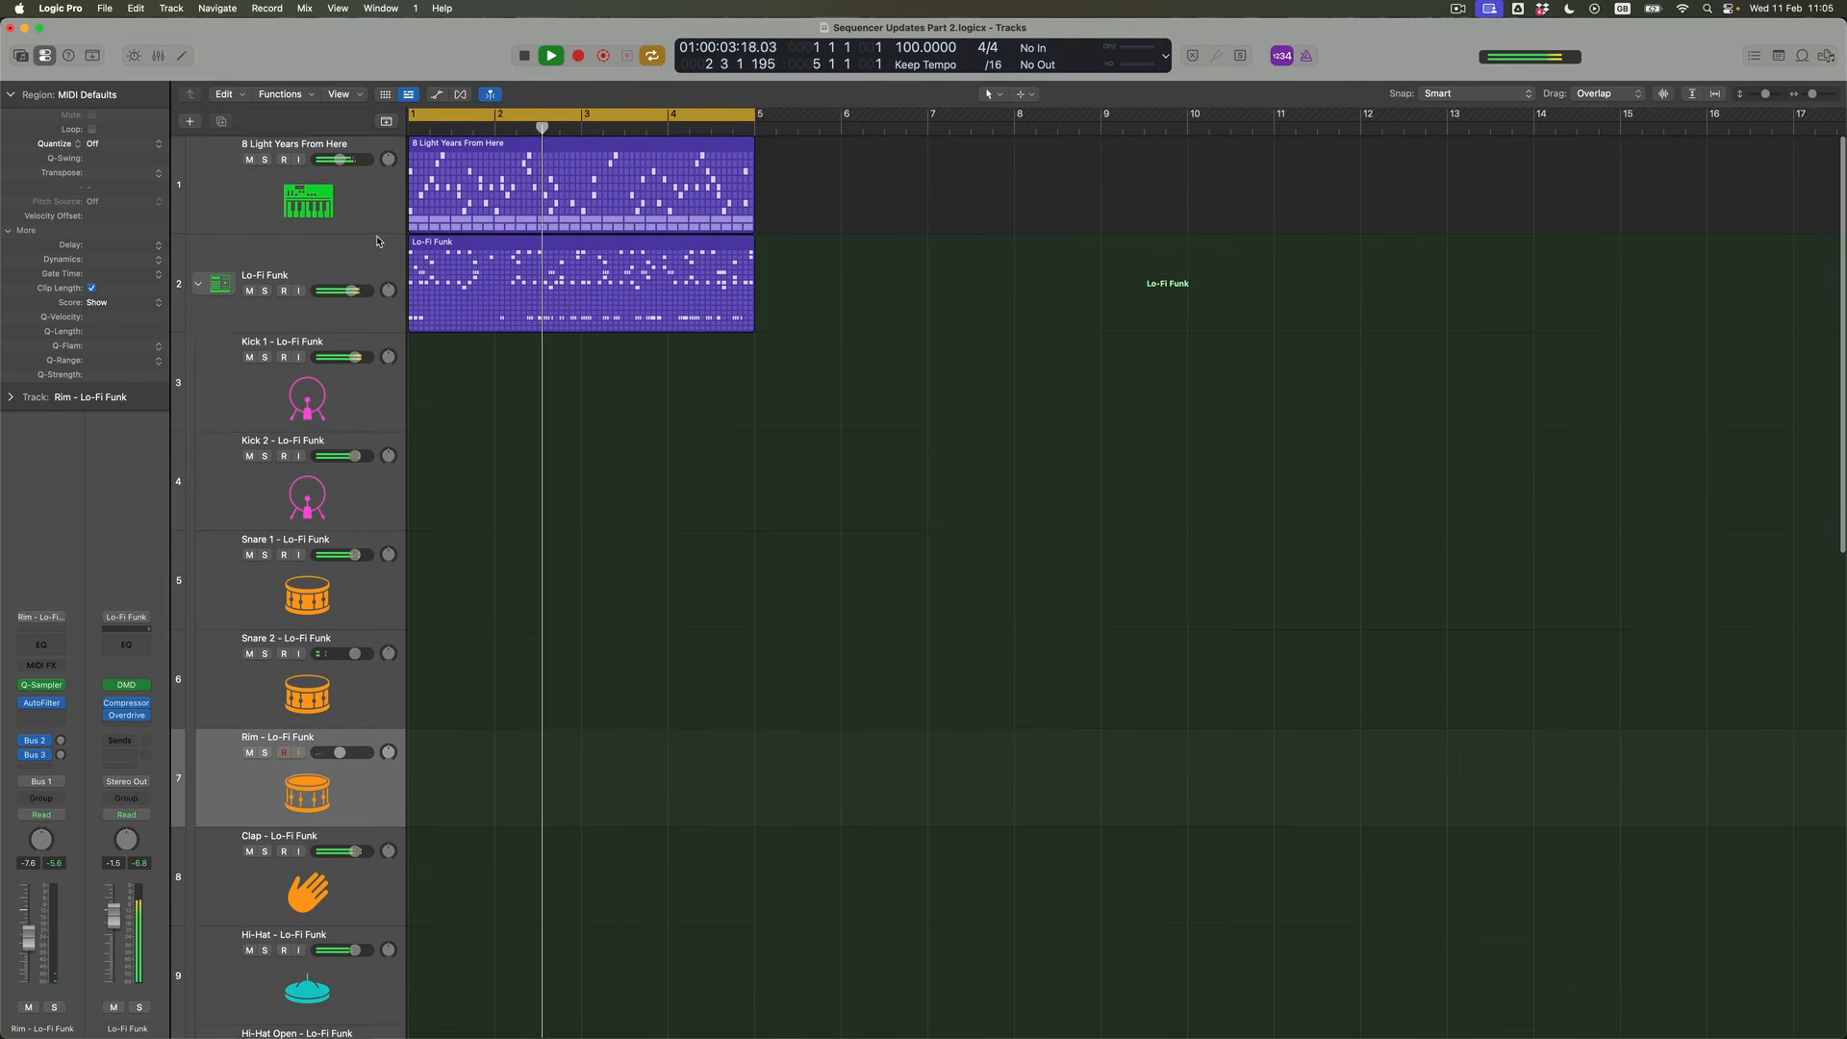
# Collapse the Lo-Fi Funk track stack, unmute the Bass track and raise its volume to 0.0 dB
pyautogui.click(198, 283)
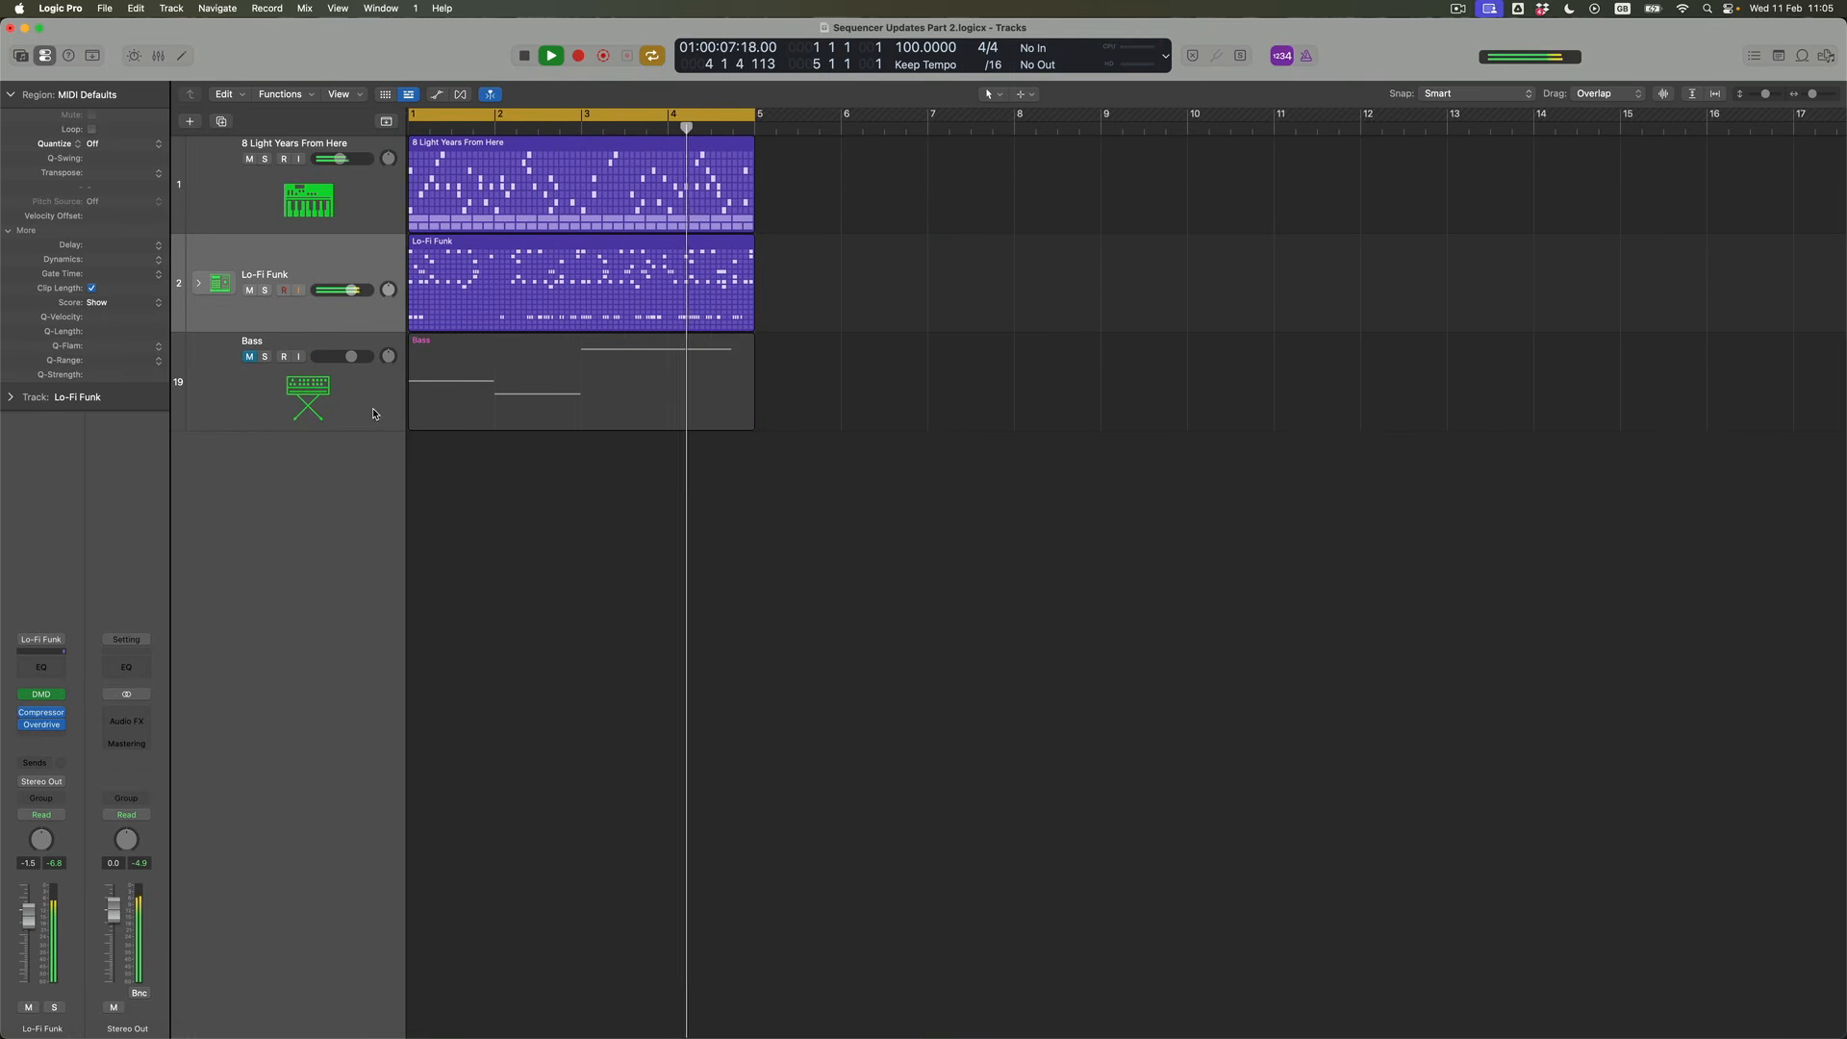
pyautogui.click(251, 357)
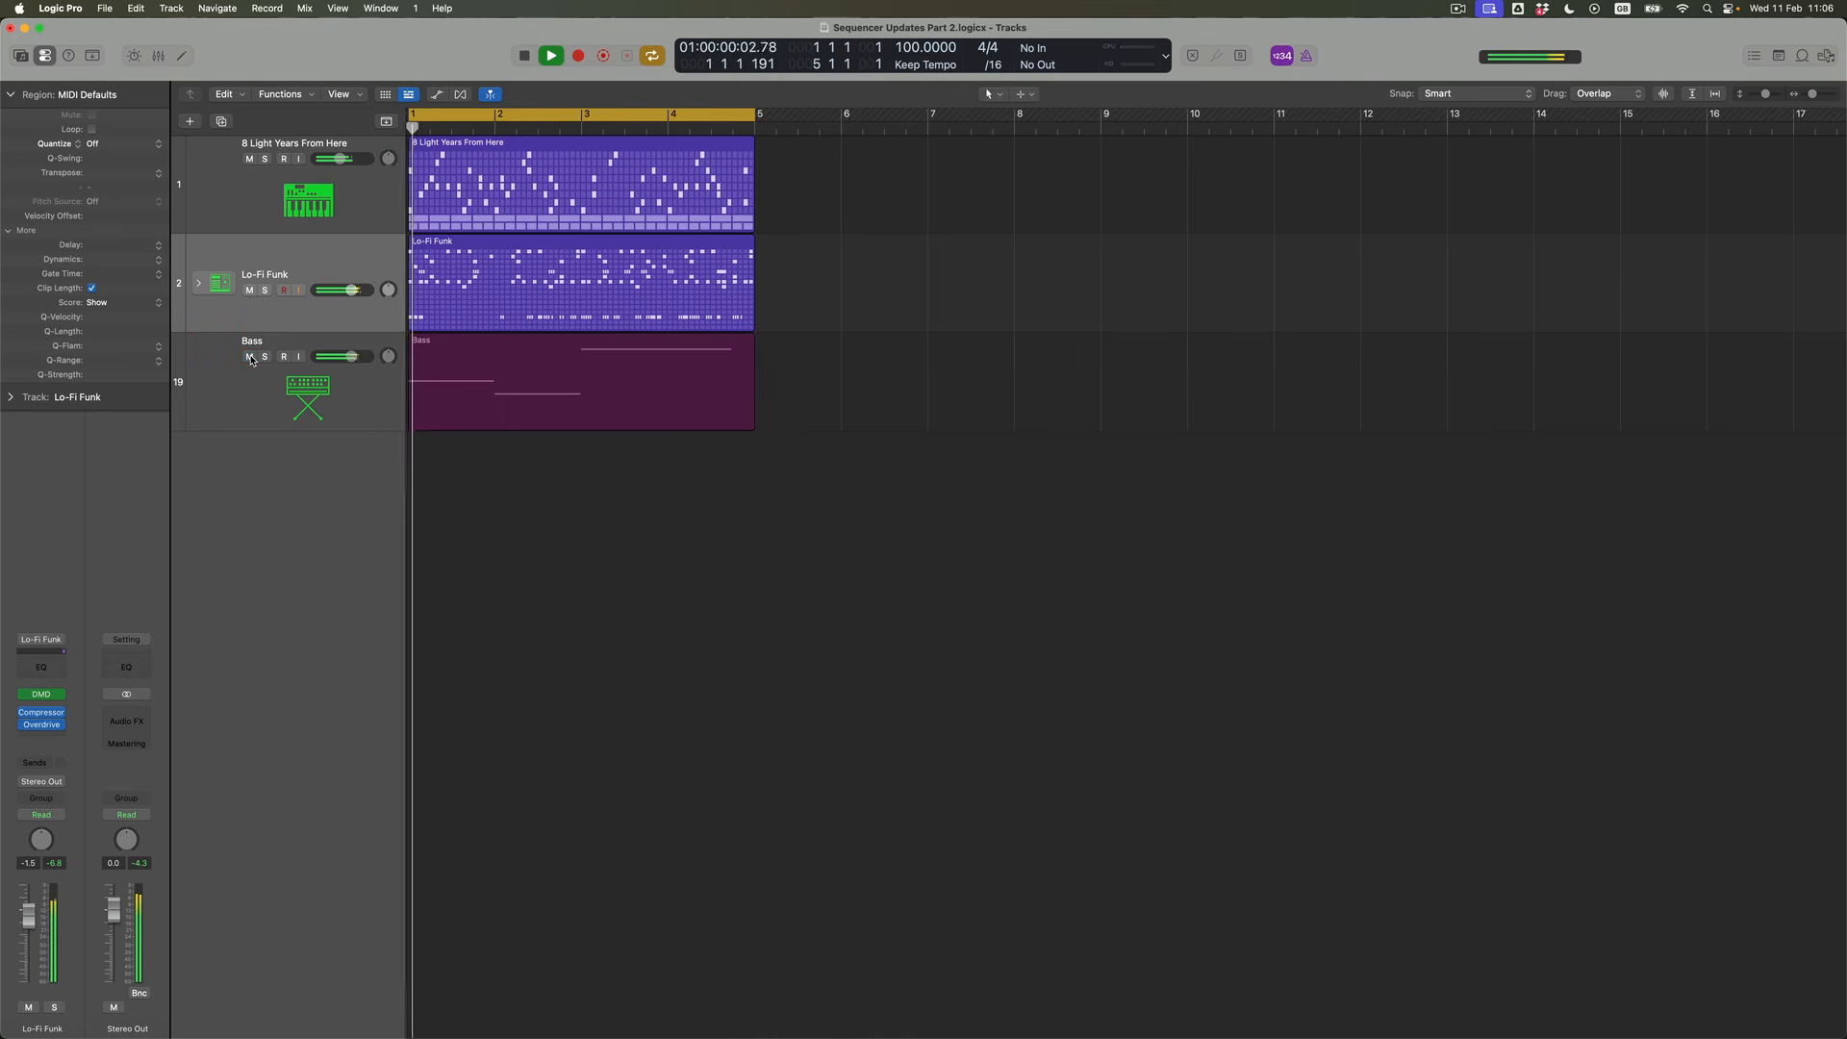
pyautogui.click(365, 383)
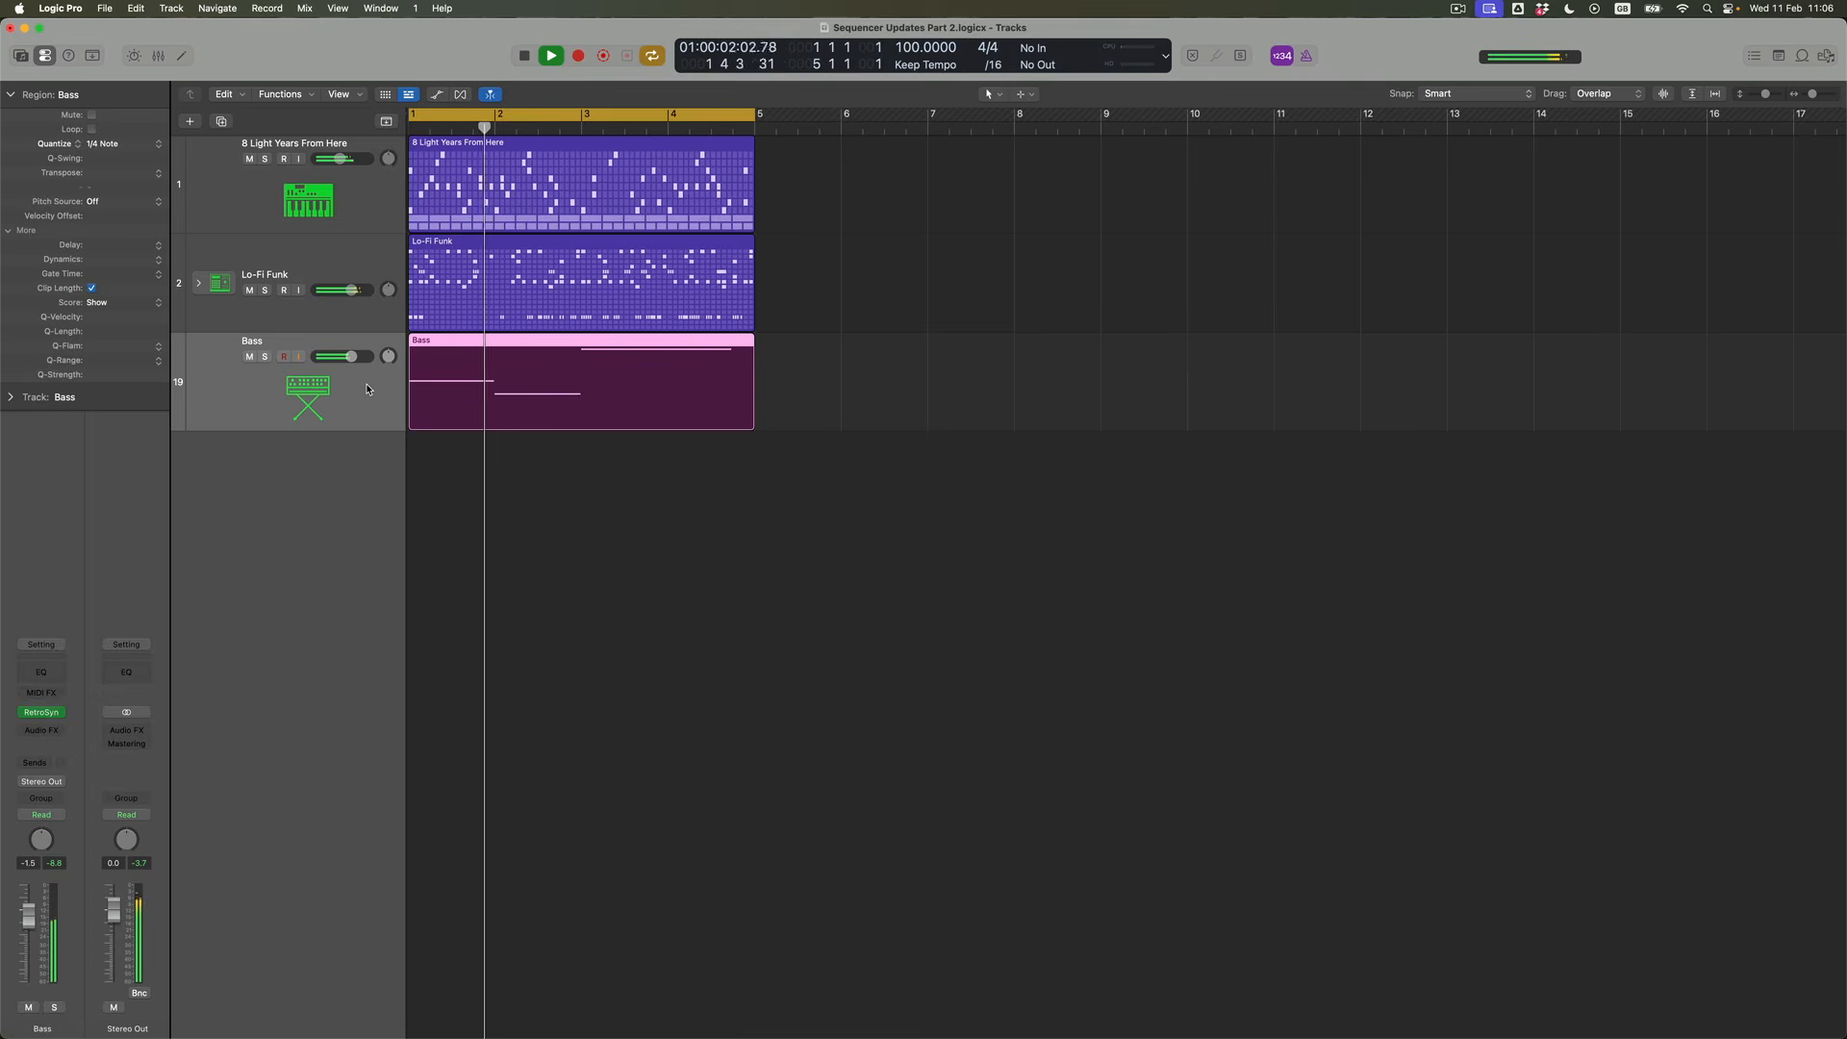
pyautogui.moveTo(28, 921); pyautogui.dragTo(28, 919)
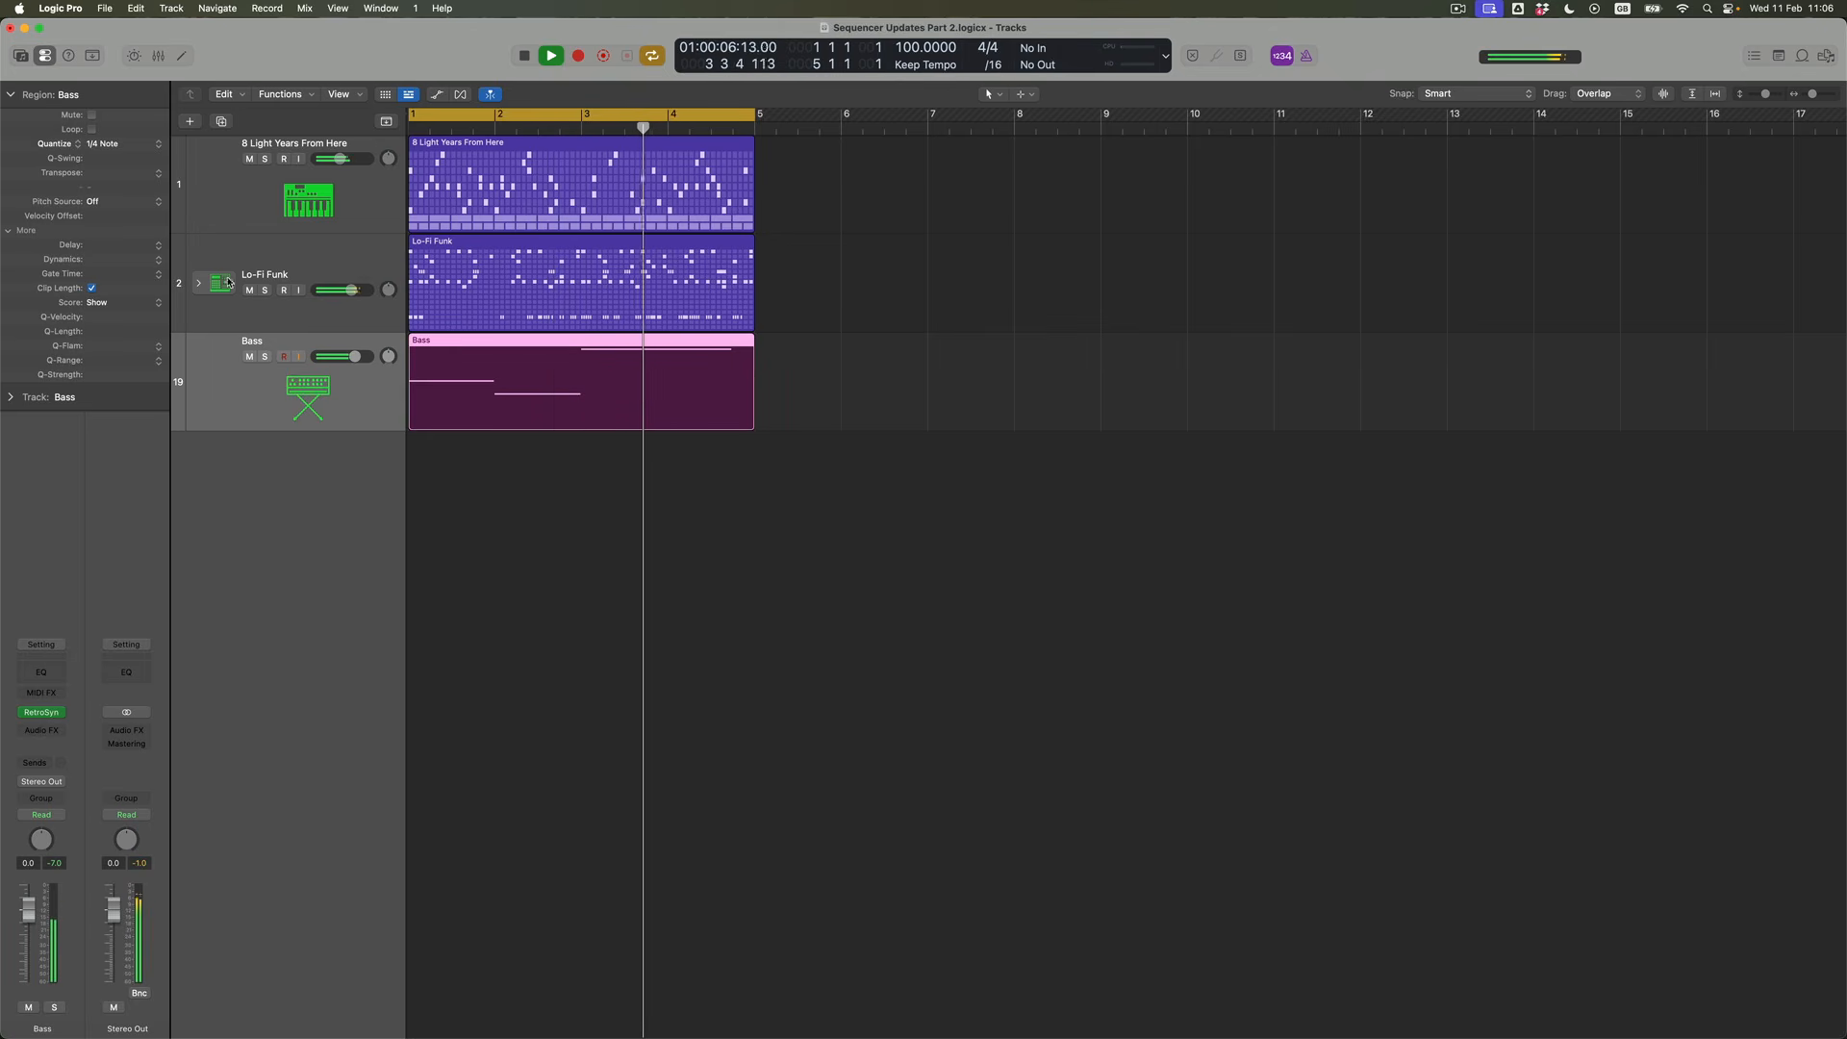
# Expand the Lo-Fi Funk stack and listen to its Rim subtrack in solo, ending with solo off
pyautogui.click(198, 288)
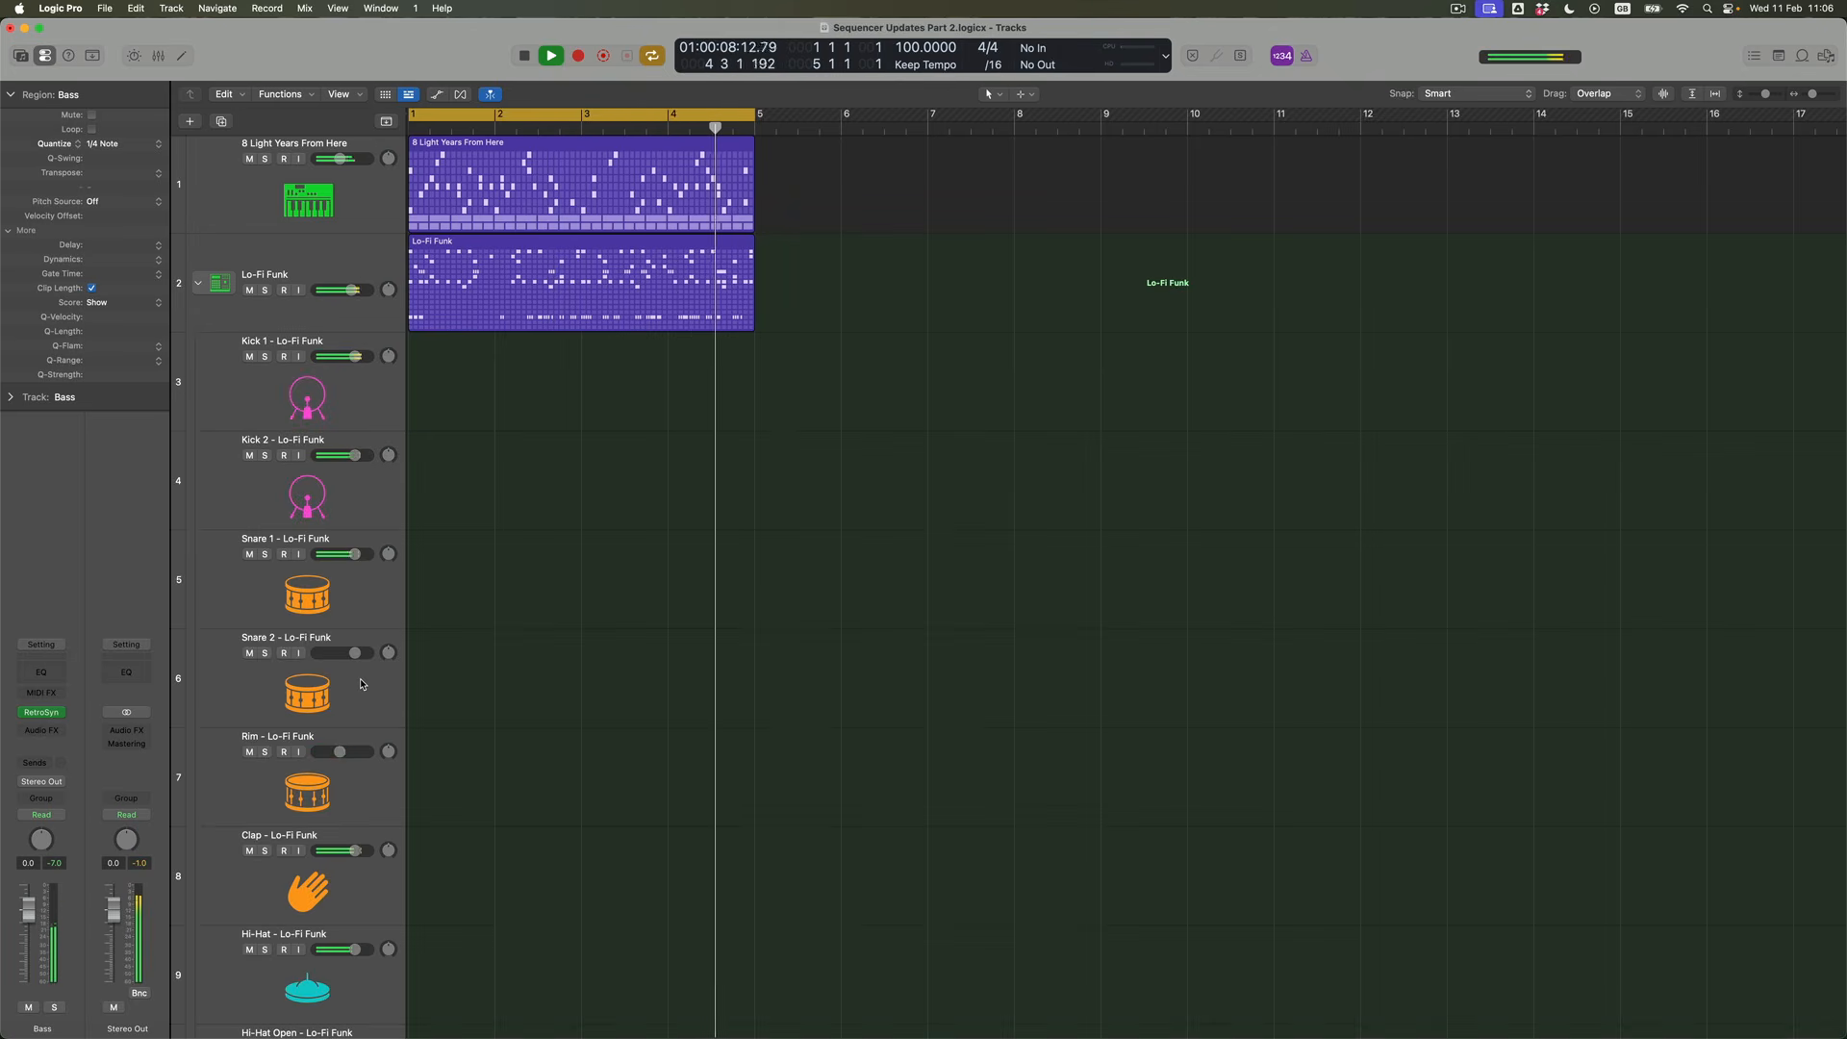
pyautogui.scroll(-2, 363, 709)
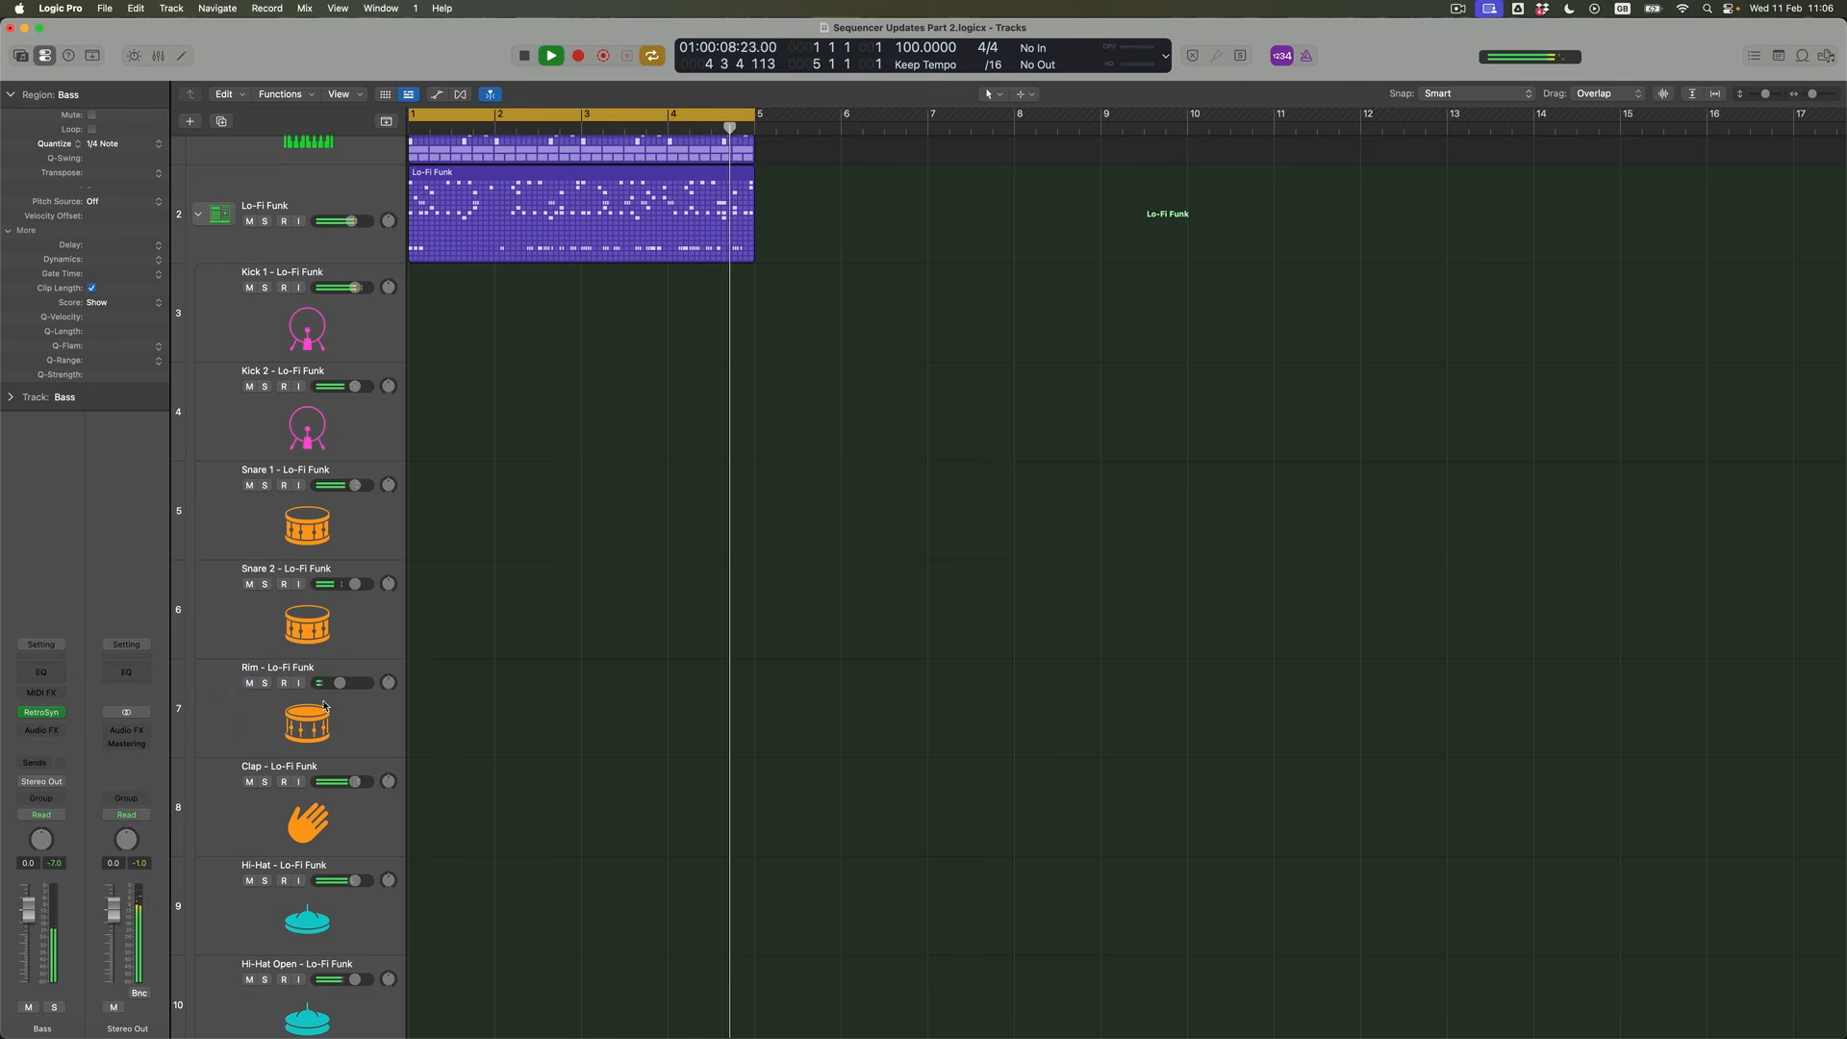
pyautogui.click(354, 708)
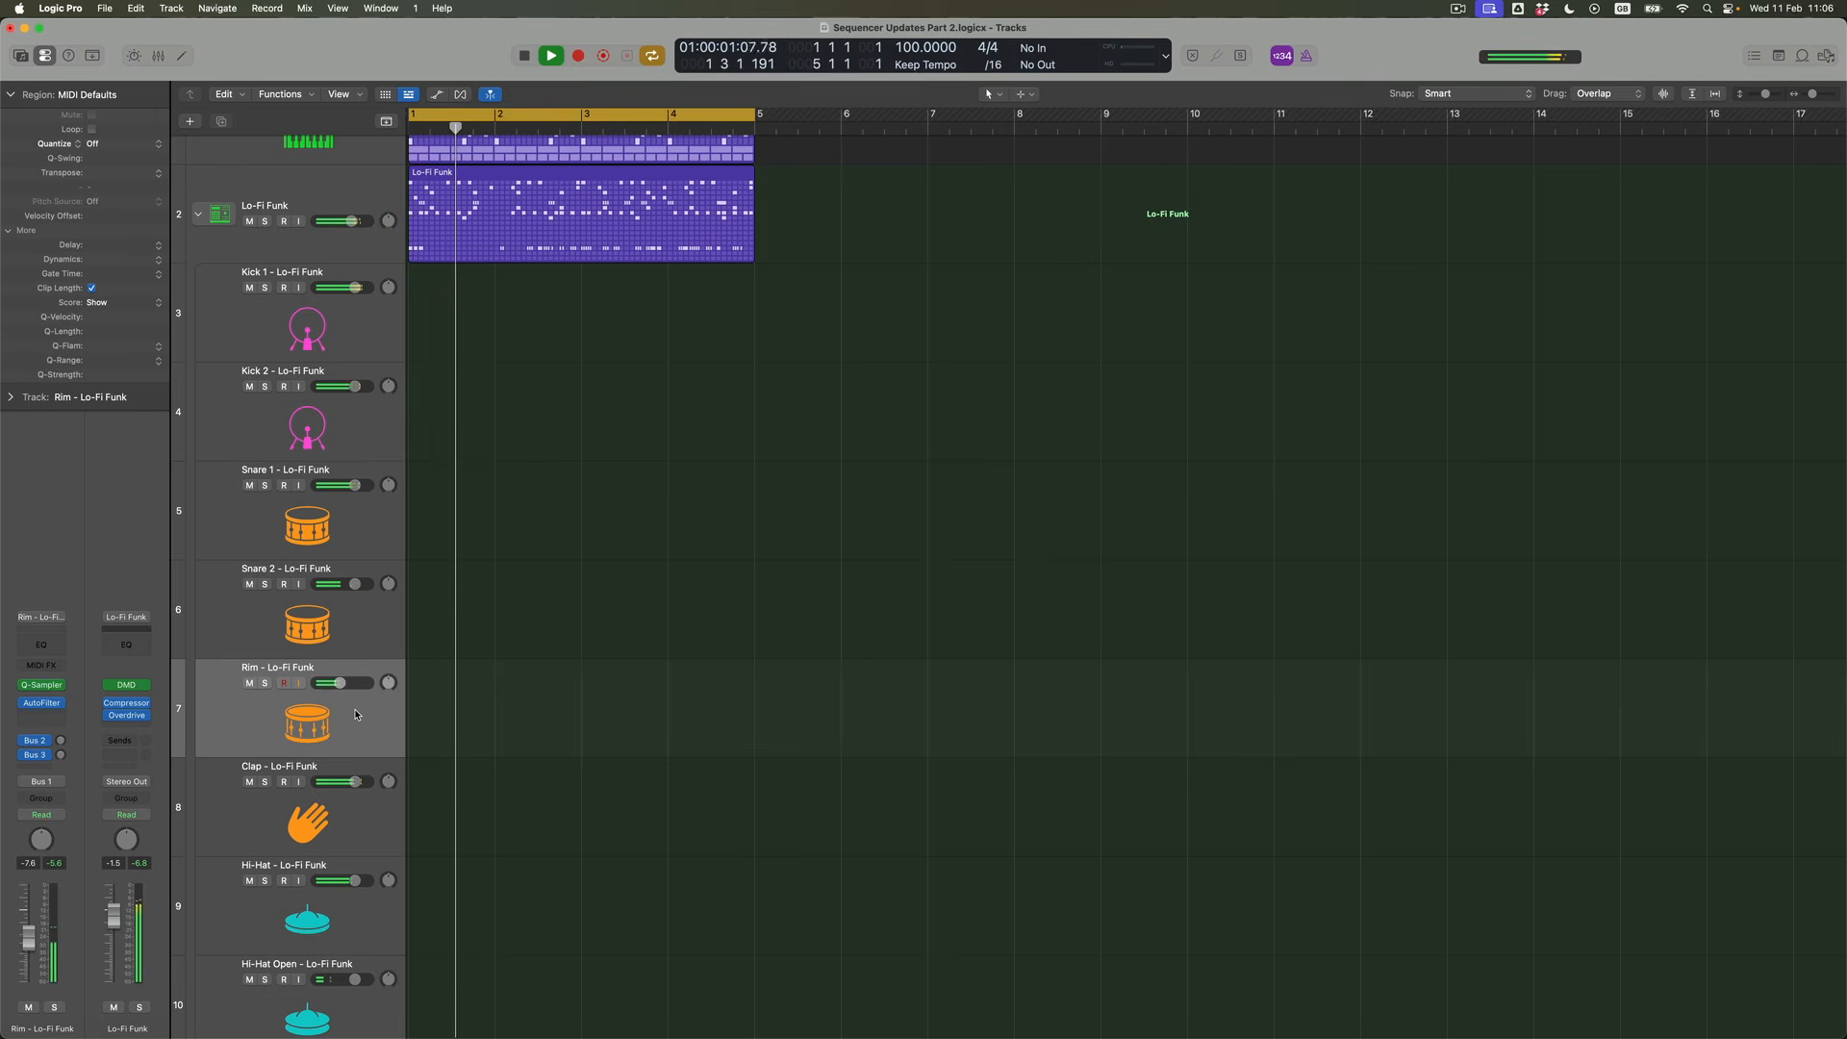
pyautogui.click(265, 683)
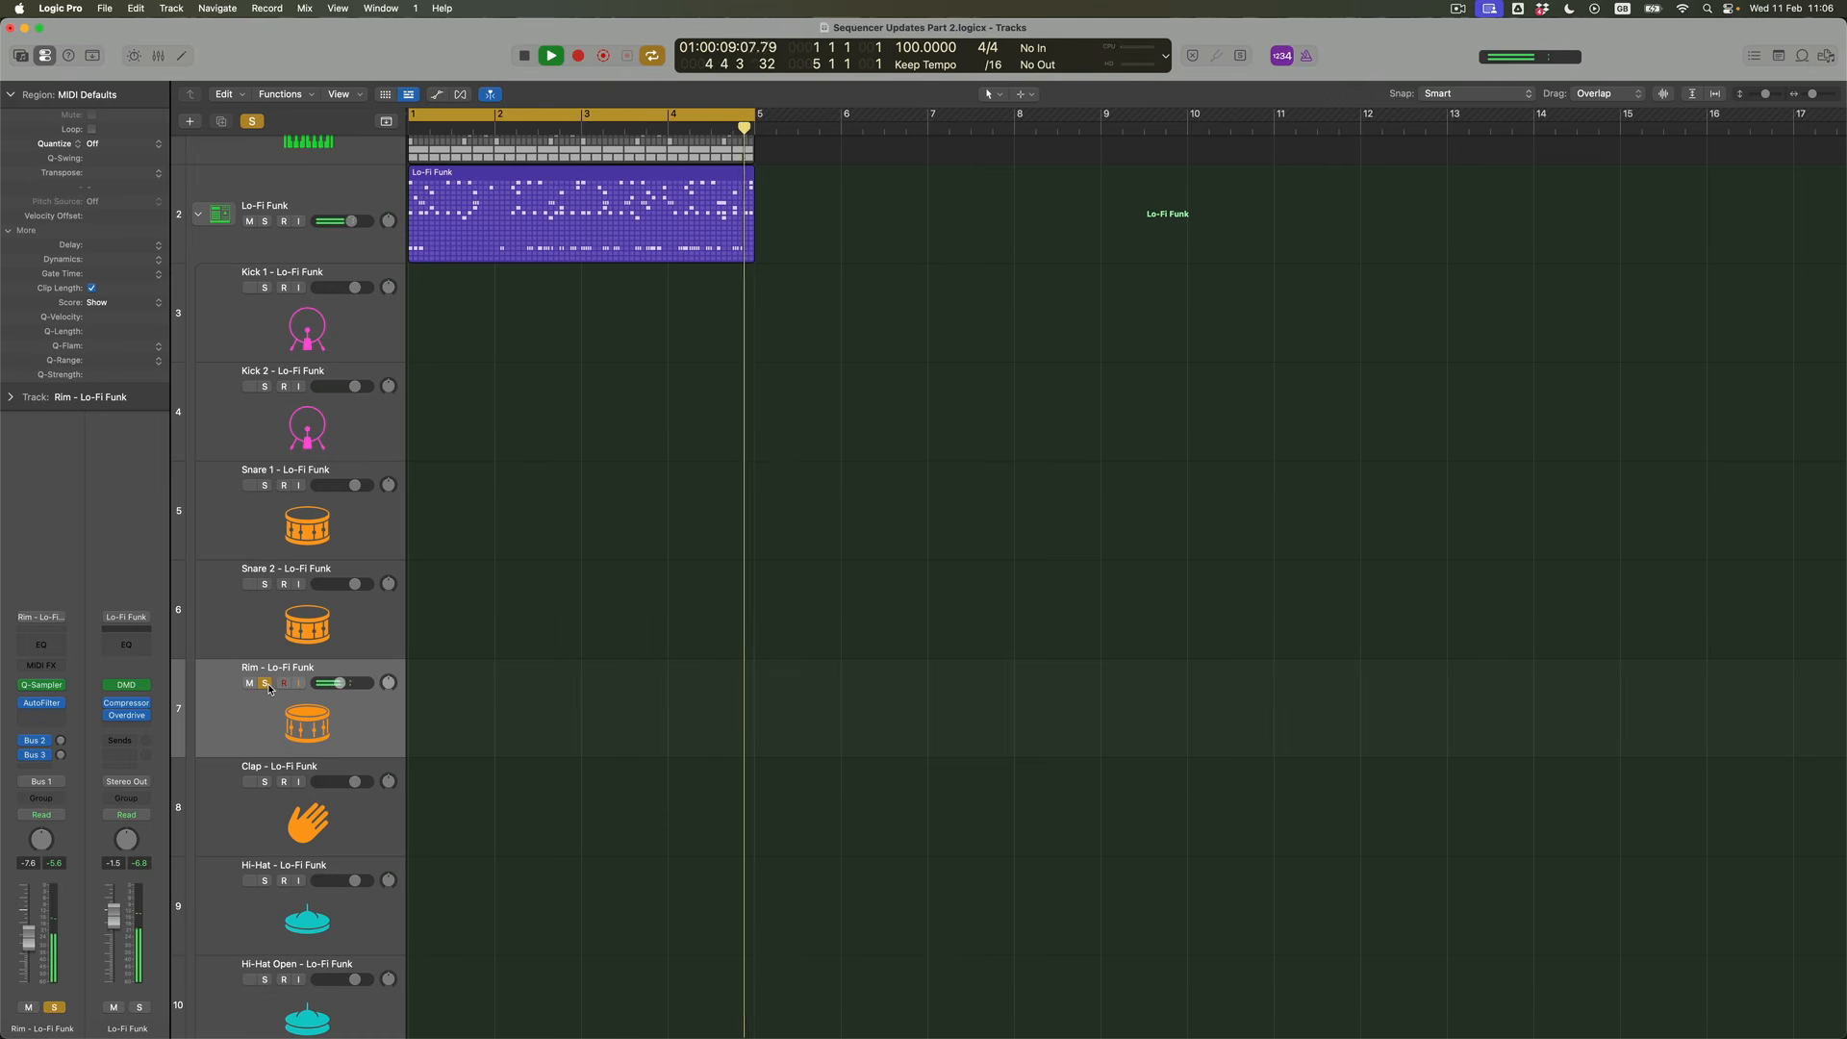
pyautogui.click(265, 683)
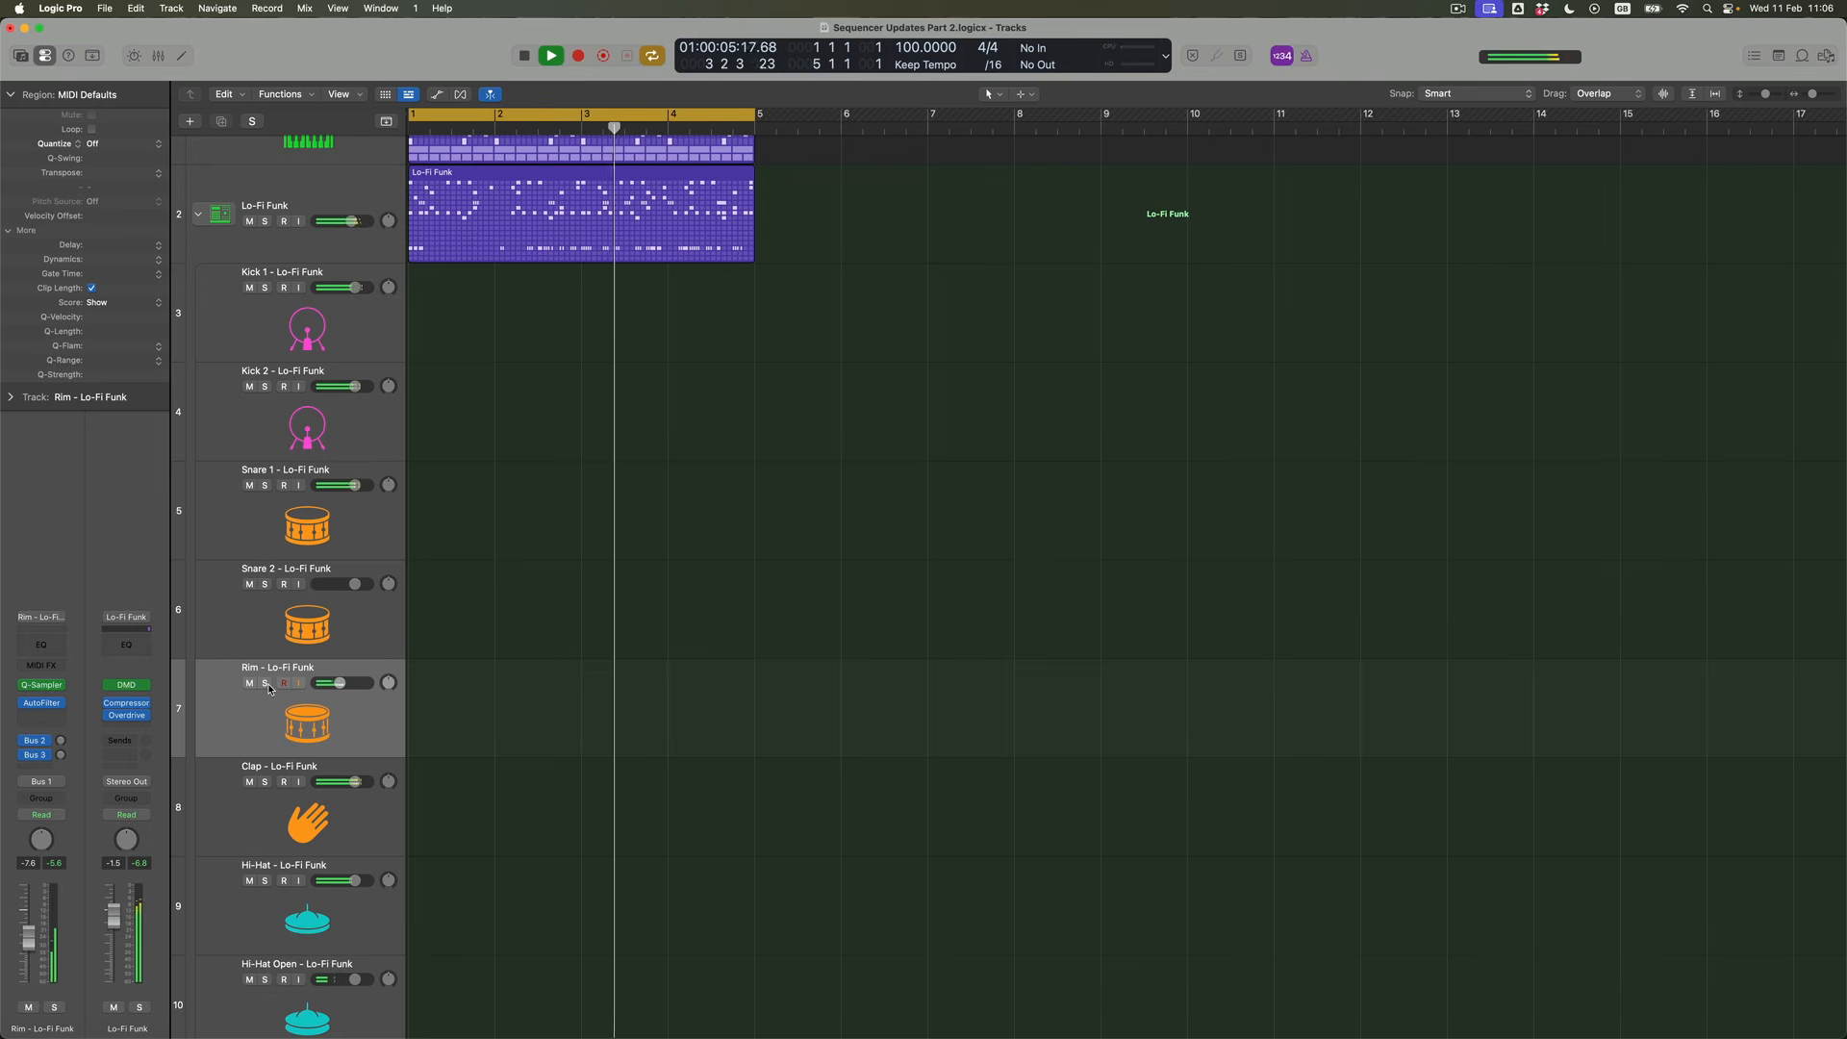
# Insert a stereo AutoFilter effect on the Djembe 2 subtrack of Lo-Fi Funk
pyautogui.scroll(-4, 478, 754)
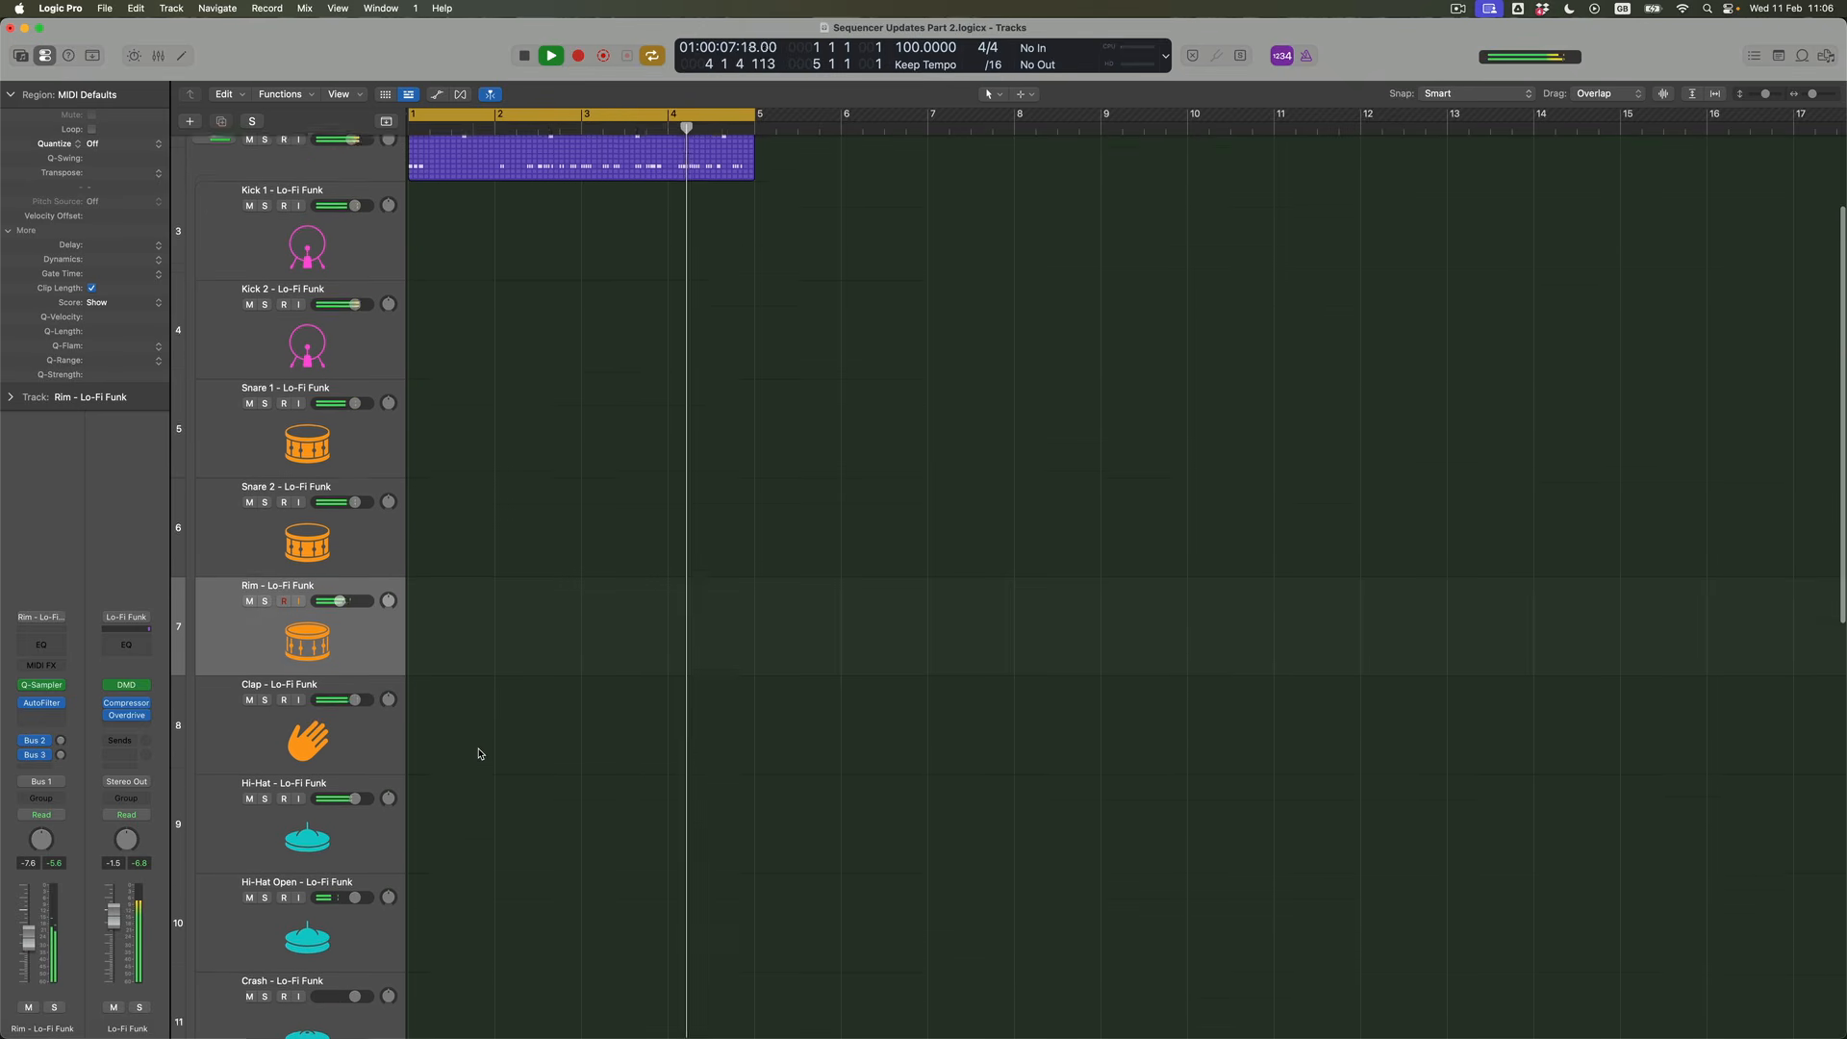
pyautogui.scroll(-10, 478, 753)
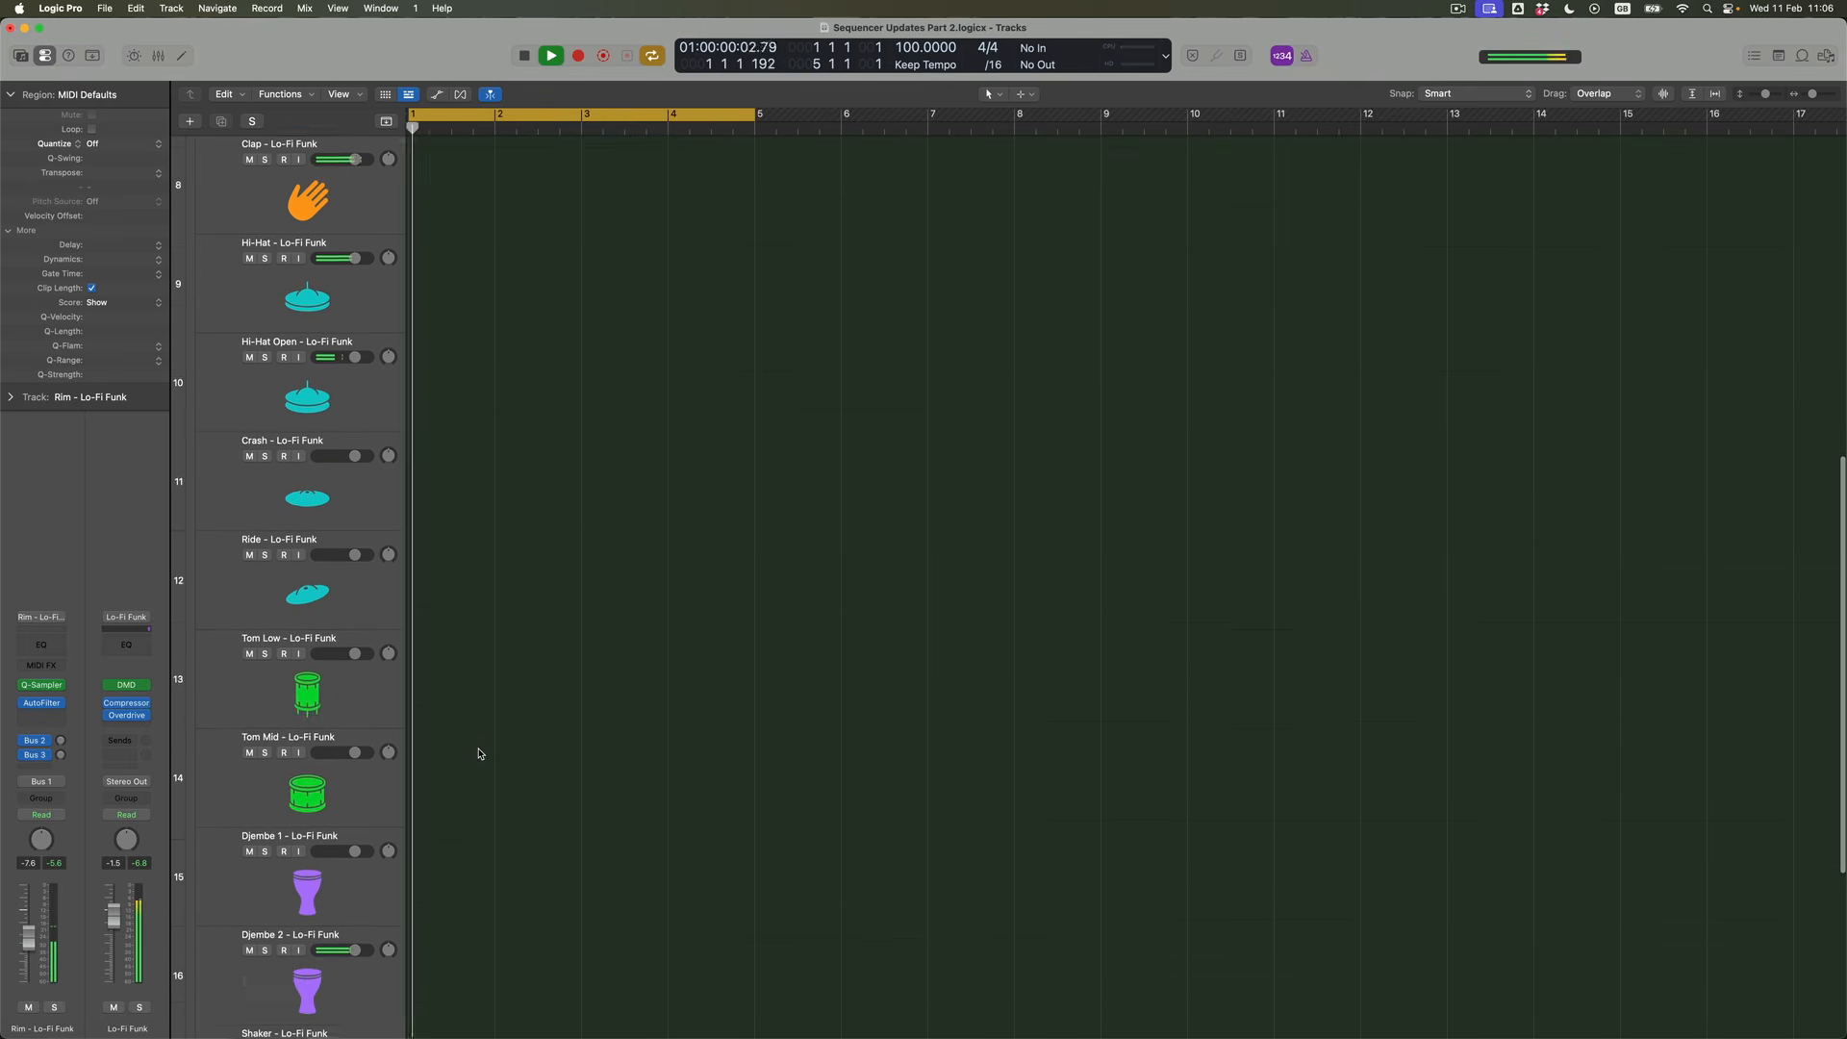
pyautogui.scroll(-1, 478, 754)
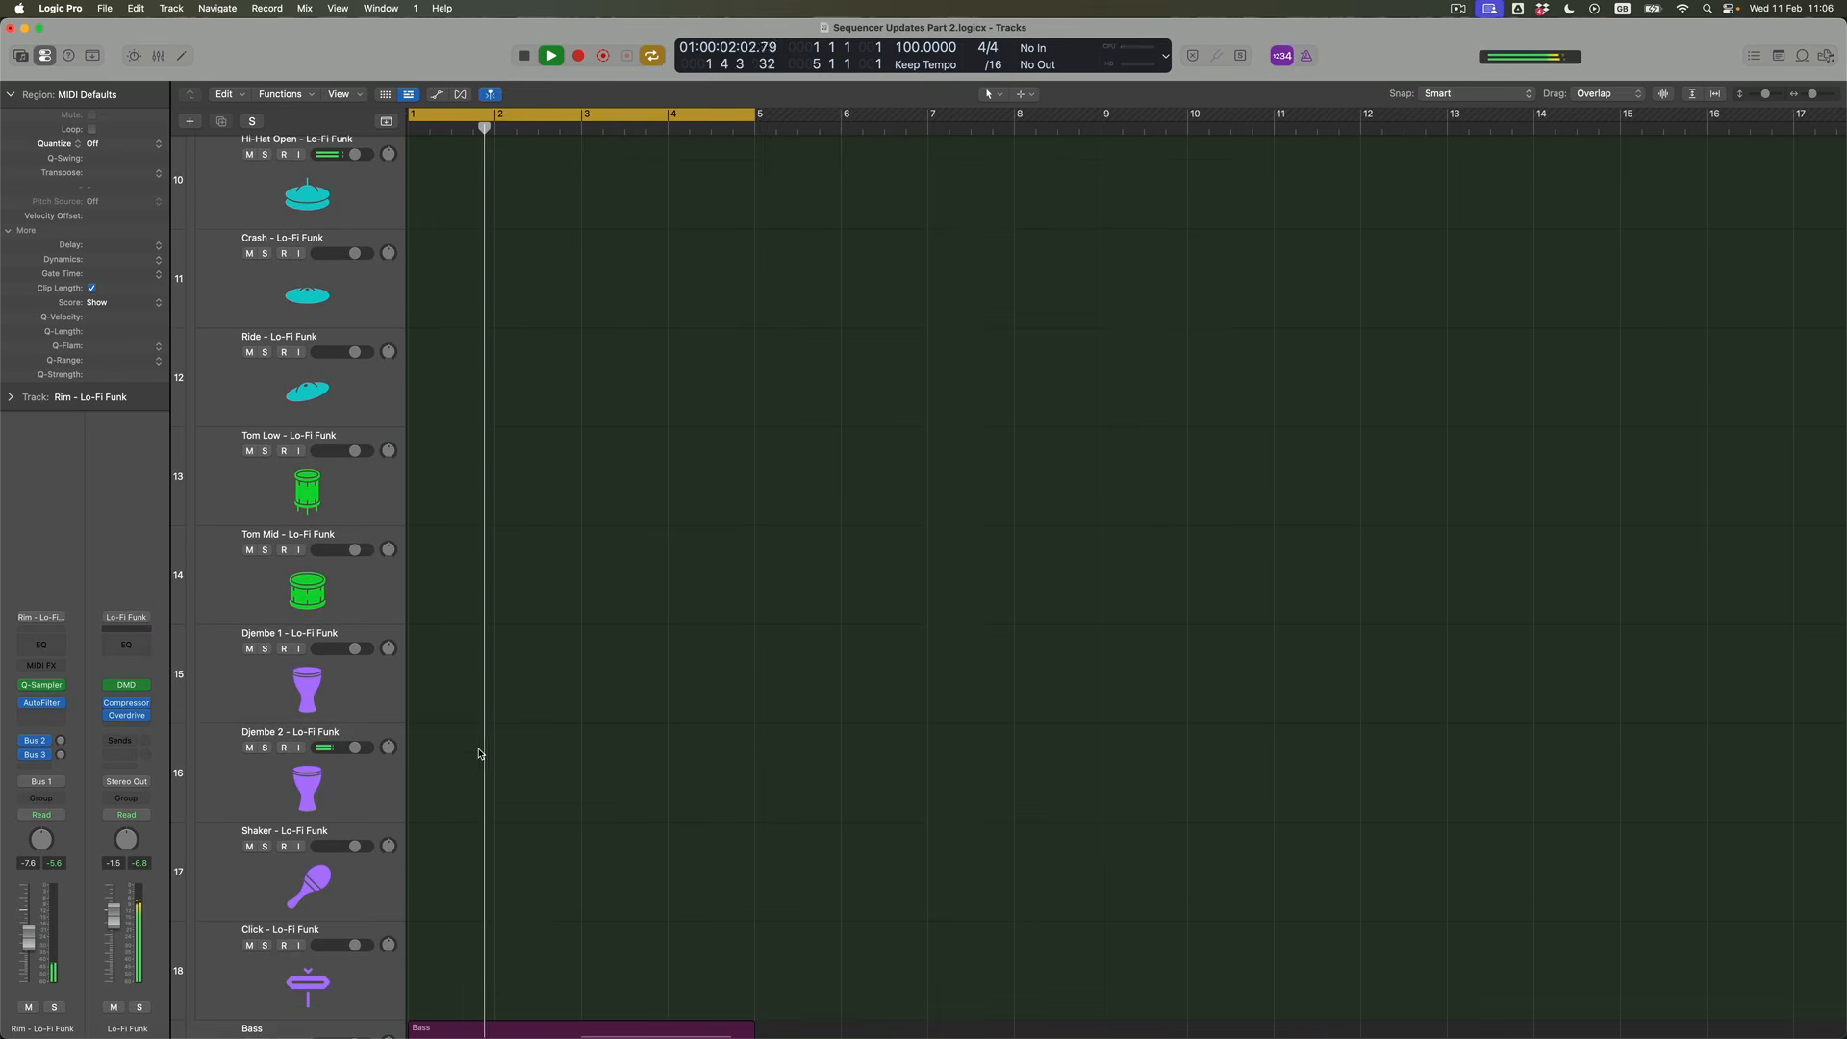
pyautogui.click(356, 775)
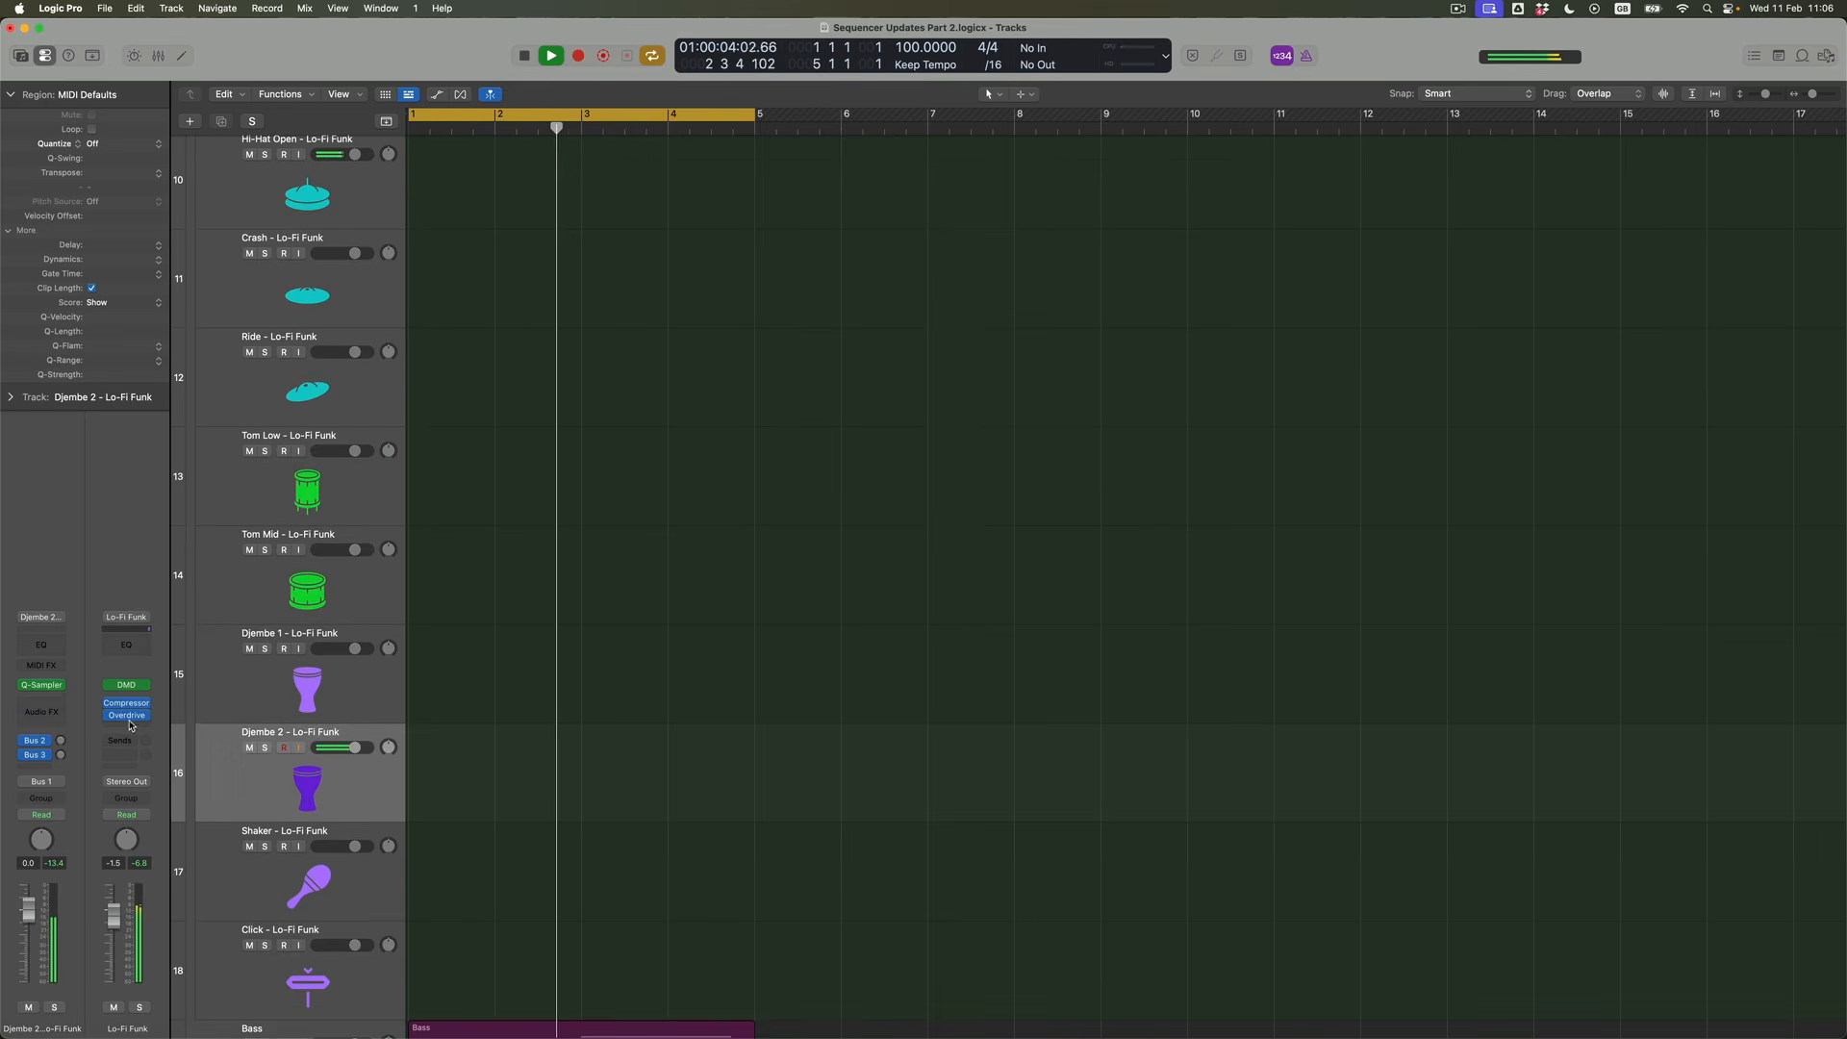
pyautogui.click(40, 711)
pyautogui.moveTo(66, 734)
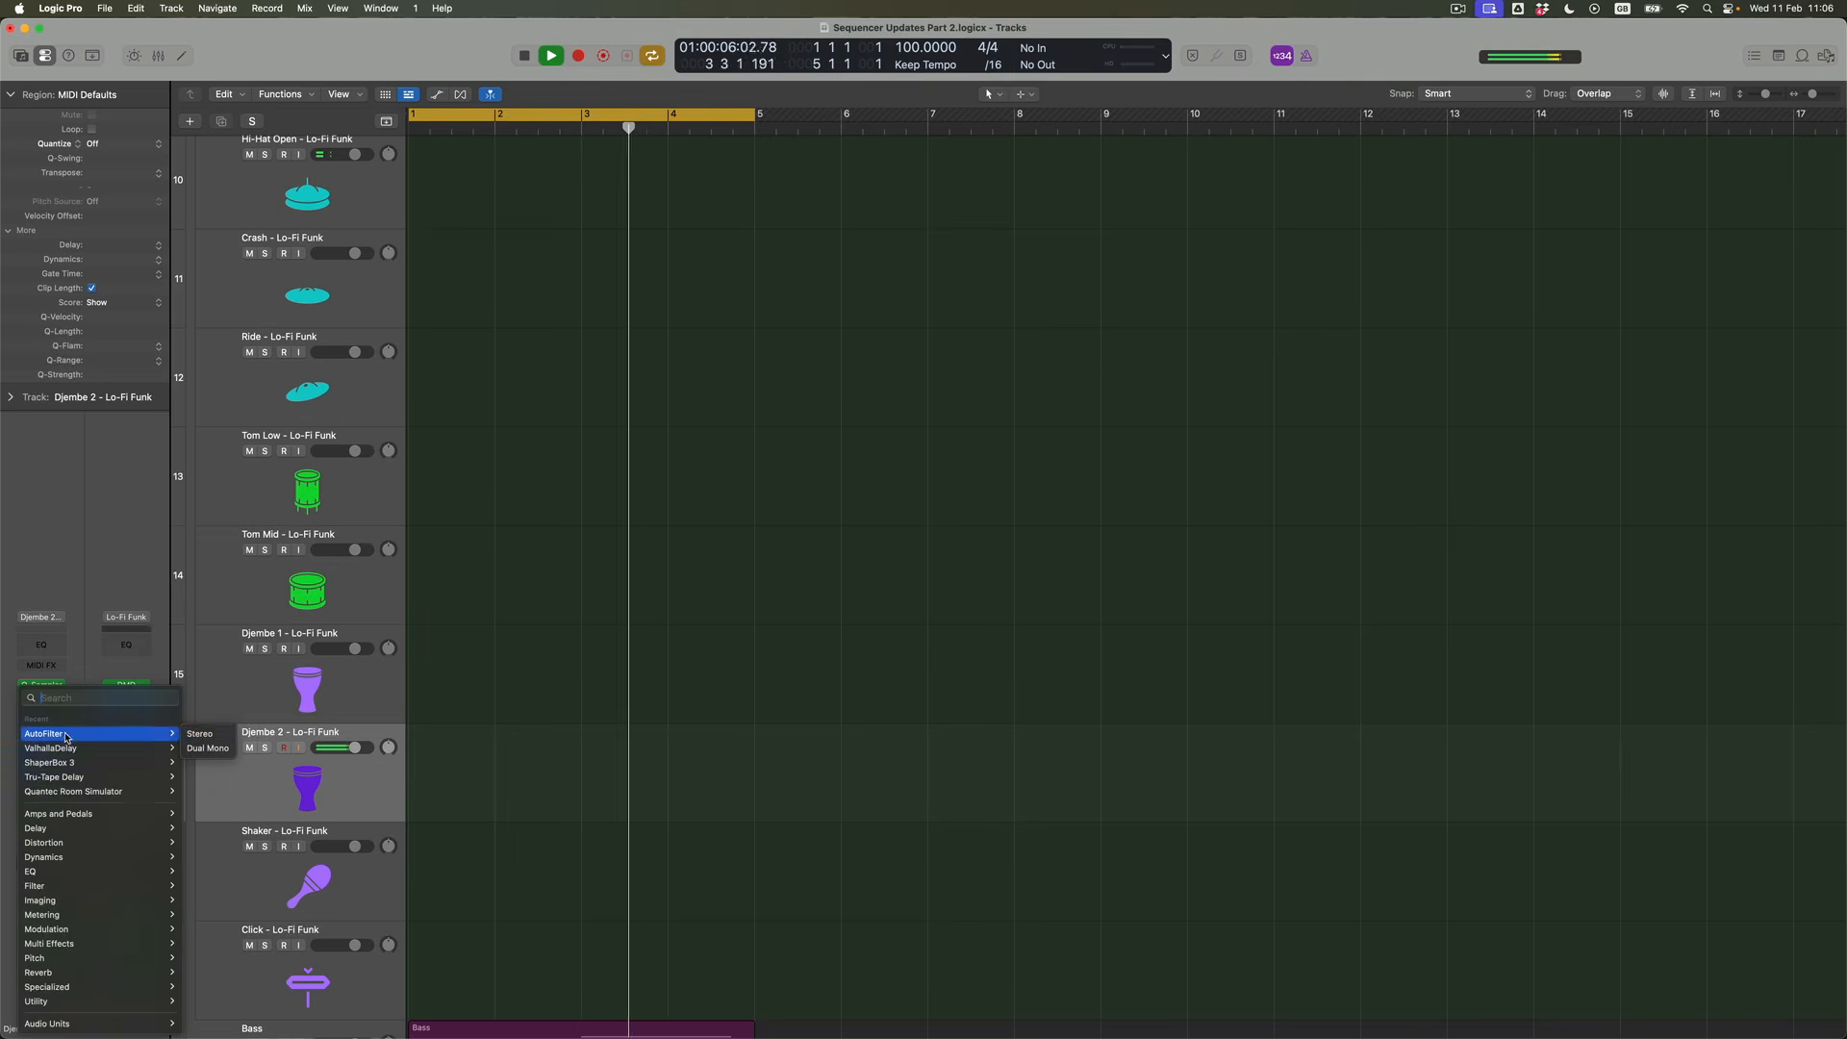
pyautogui.click(206, 736)
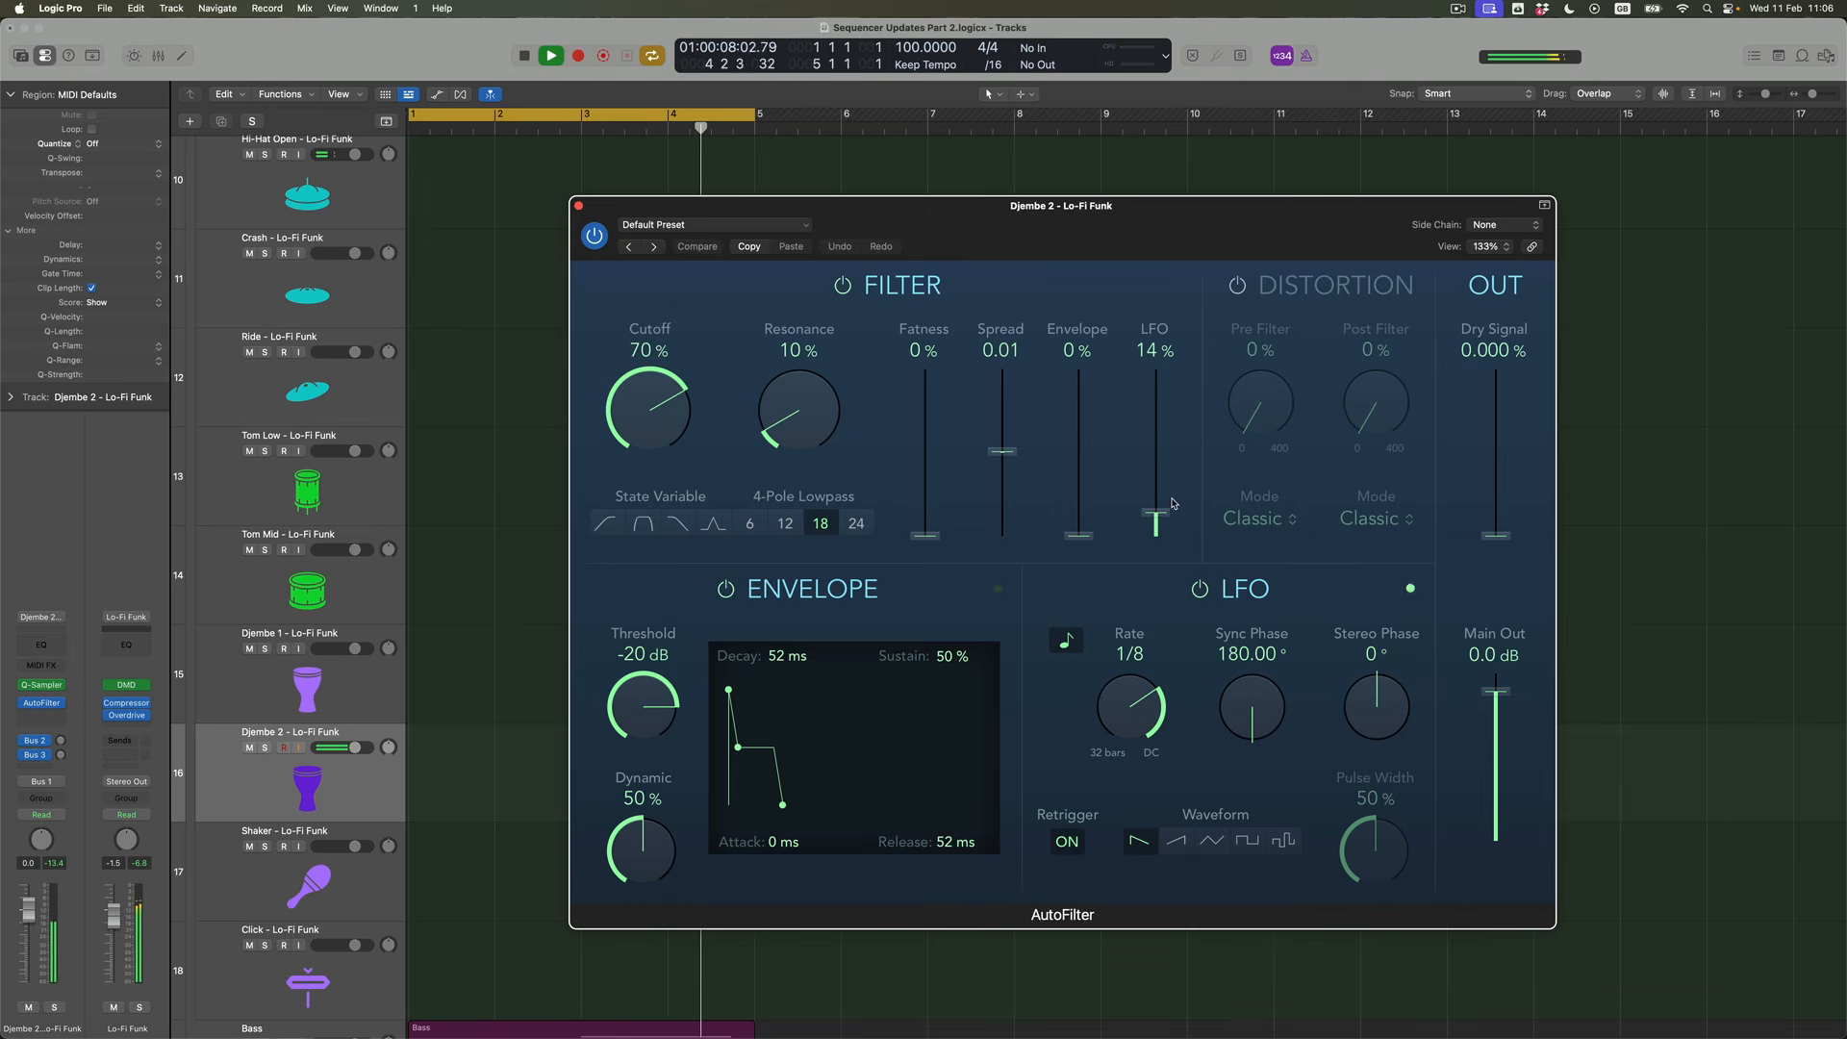
# Set the Djembe 2 AutoFilter to state-variable band-pass with LFO amount 34%, Cutoff 56%, Resonance 20% and LFO Rate 1/2
pyautogui.moveTo(1155, 515); pyautogui.dragTo(1156, 478)
pyautogui.click(643, 524)
pyautogui.moveTo(678, 424); pyautogui.dragTo(682, 447)
pyautogui.moveTo(828, 394); pyautogui.dragTo(829, 376)
pyautogui.moveTo(1118, 699); pyautogui.dragTo(1119, 710)
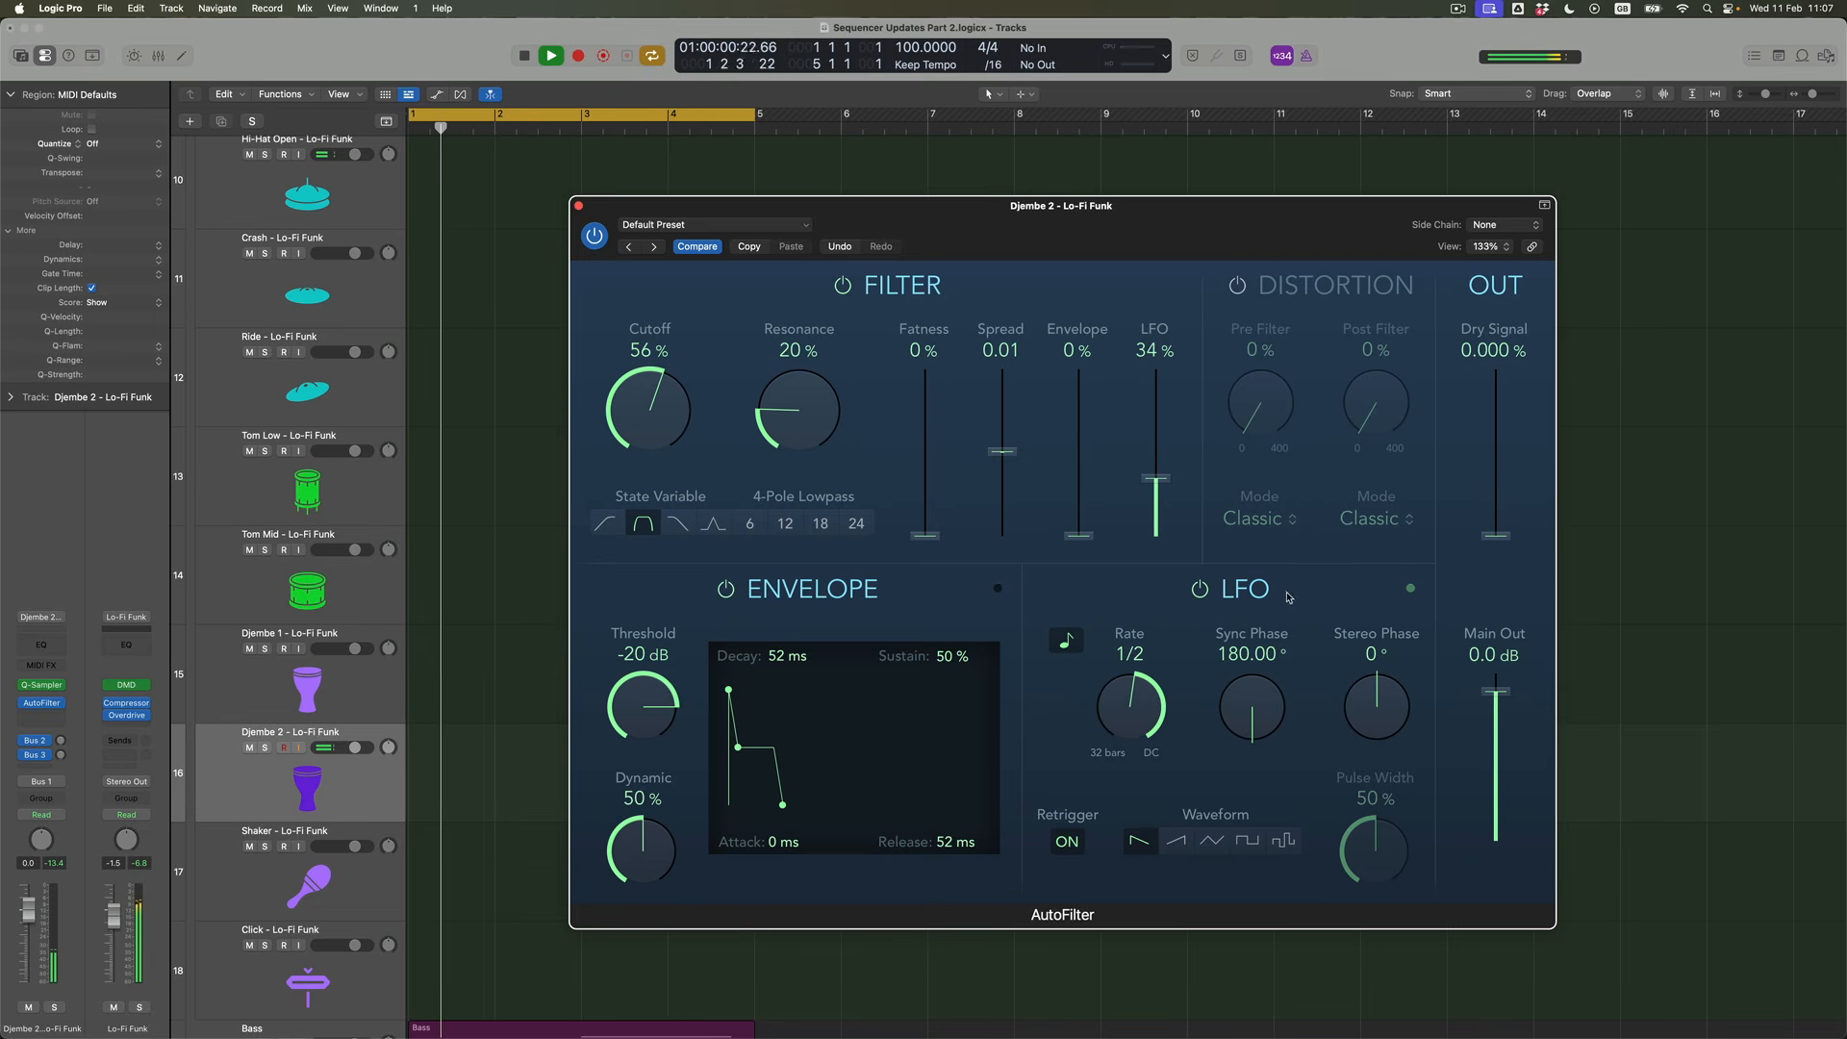
# Reduce the Djembe 2 AutoFilter's LFO amount to 26%, Cutoff to 52% and Resonance to 14%
pyautogui.moveTo(1158, 480); pyautogui.dragTo(1158, 493)
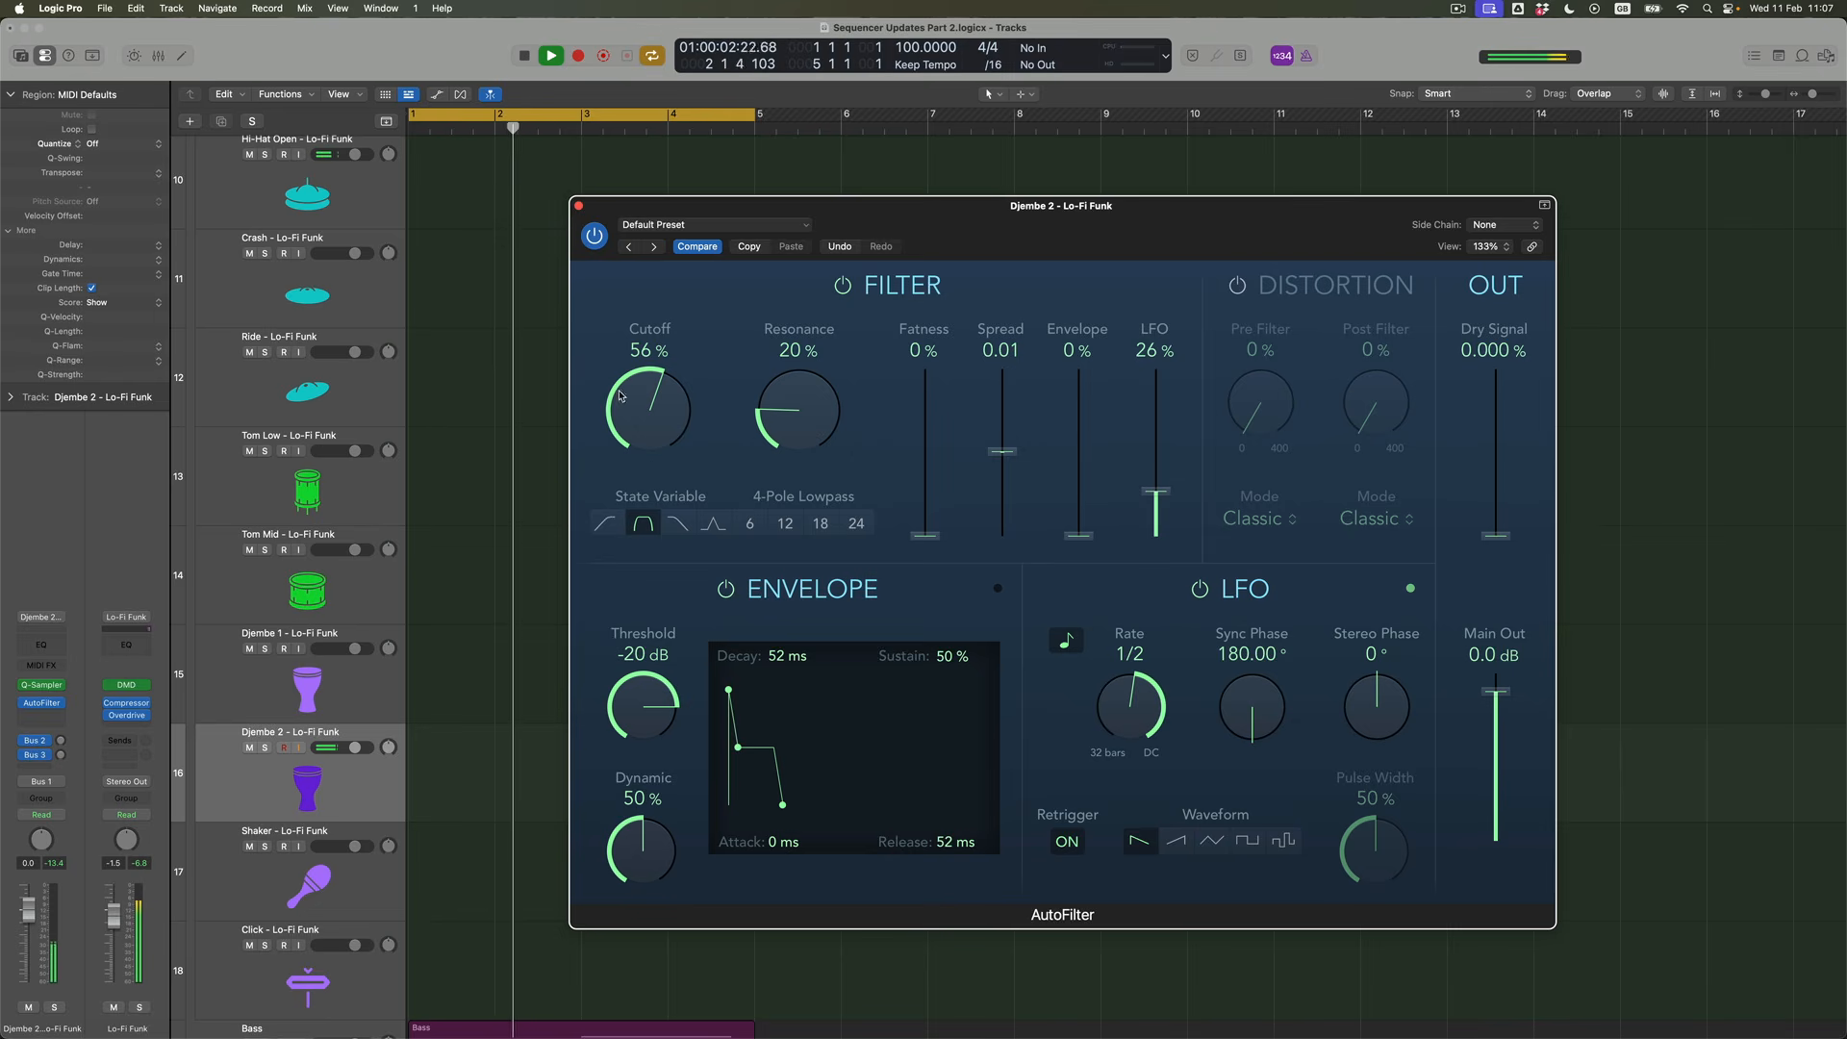
pyautogui.moveTo(636, 407); pyautogui.dragTo(638, 414)
pyautogui.moveTo(764, 420); pyautogui.dragTo(813, 429)
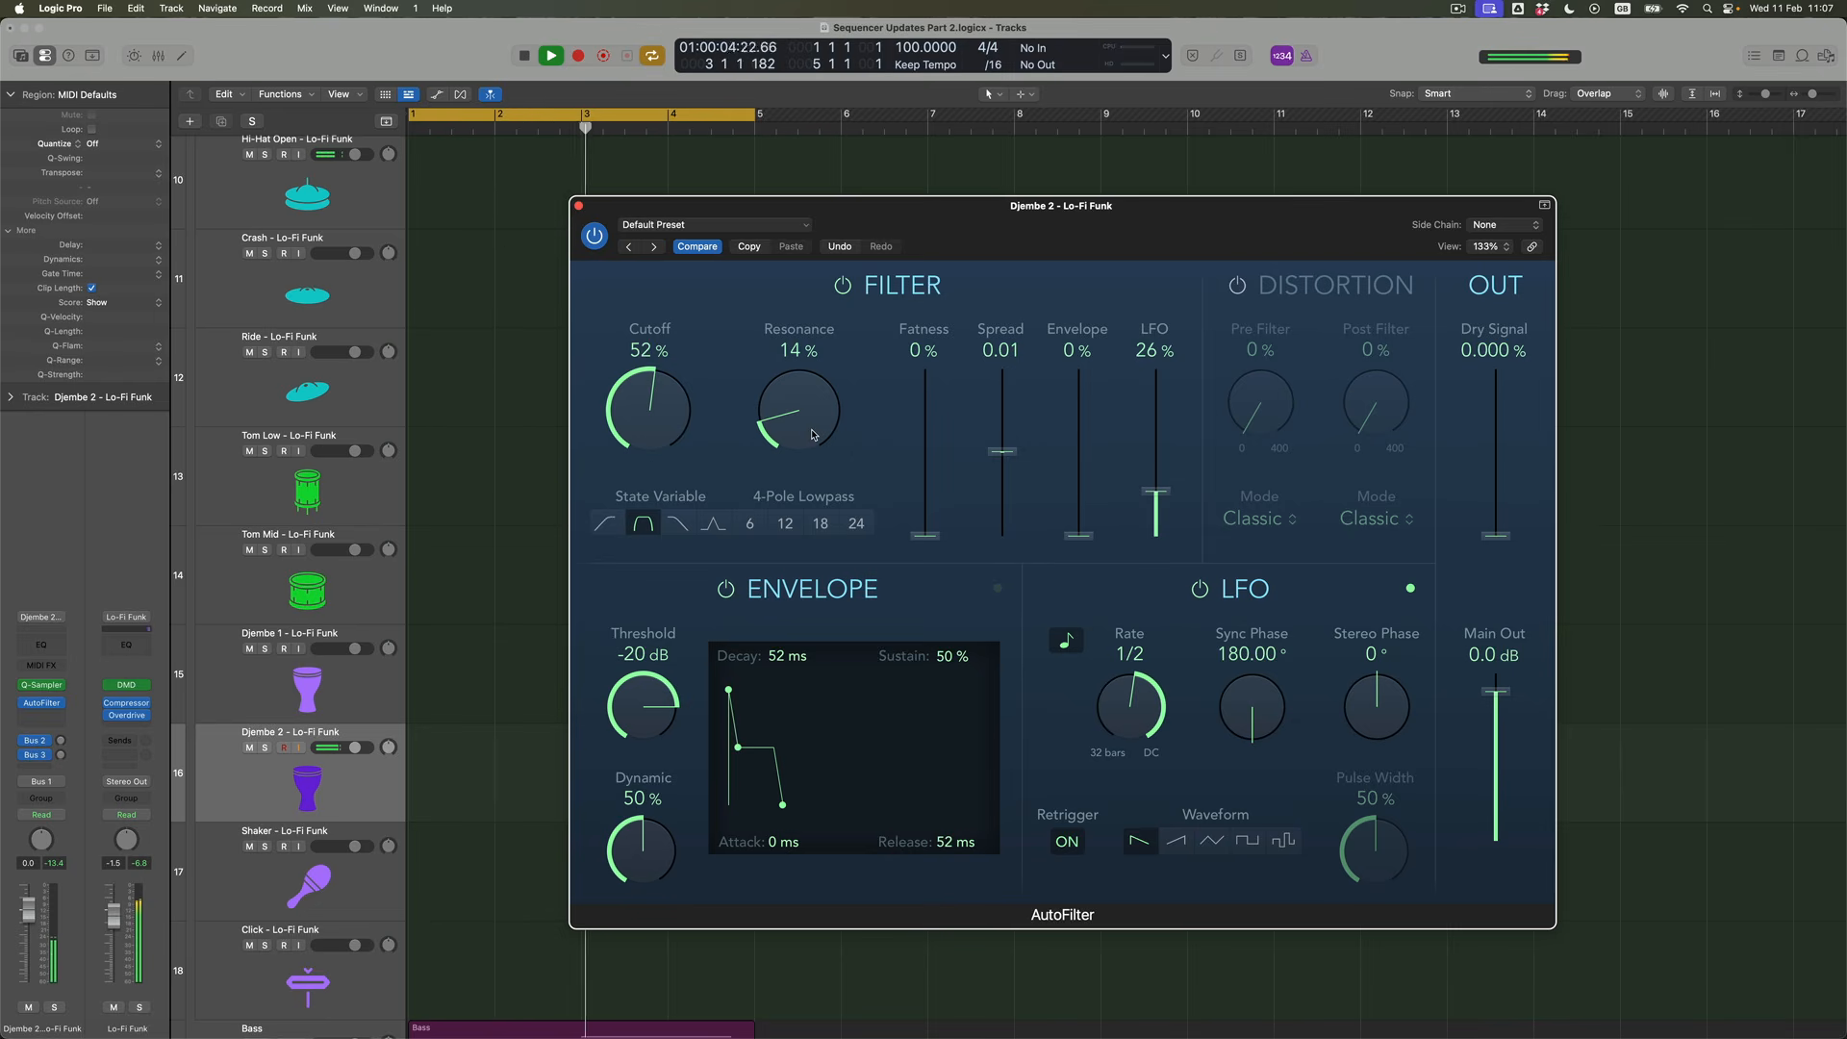